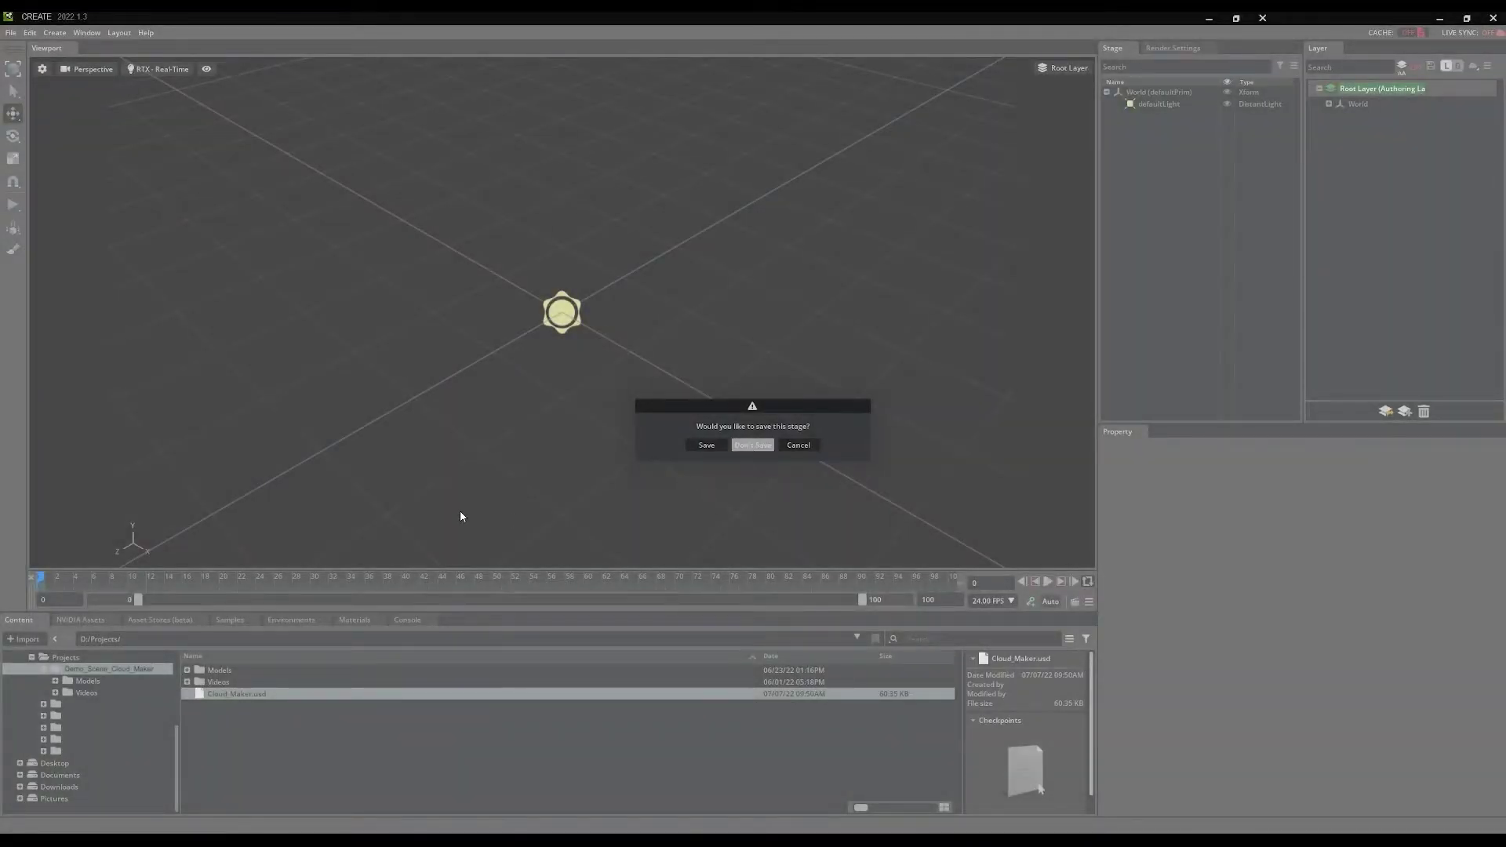
# Open Cloud_Maker.usd without saving the current stage and hide the viewport grid
pyautogui.press('Return')
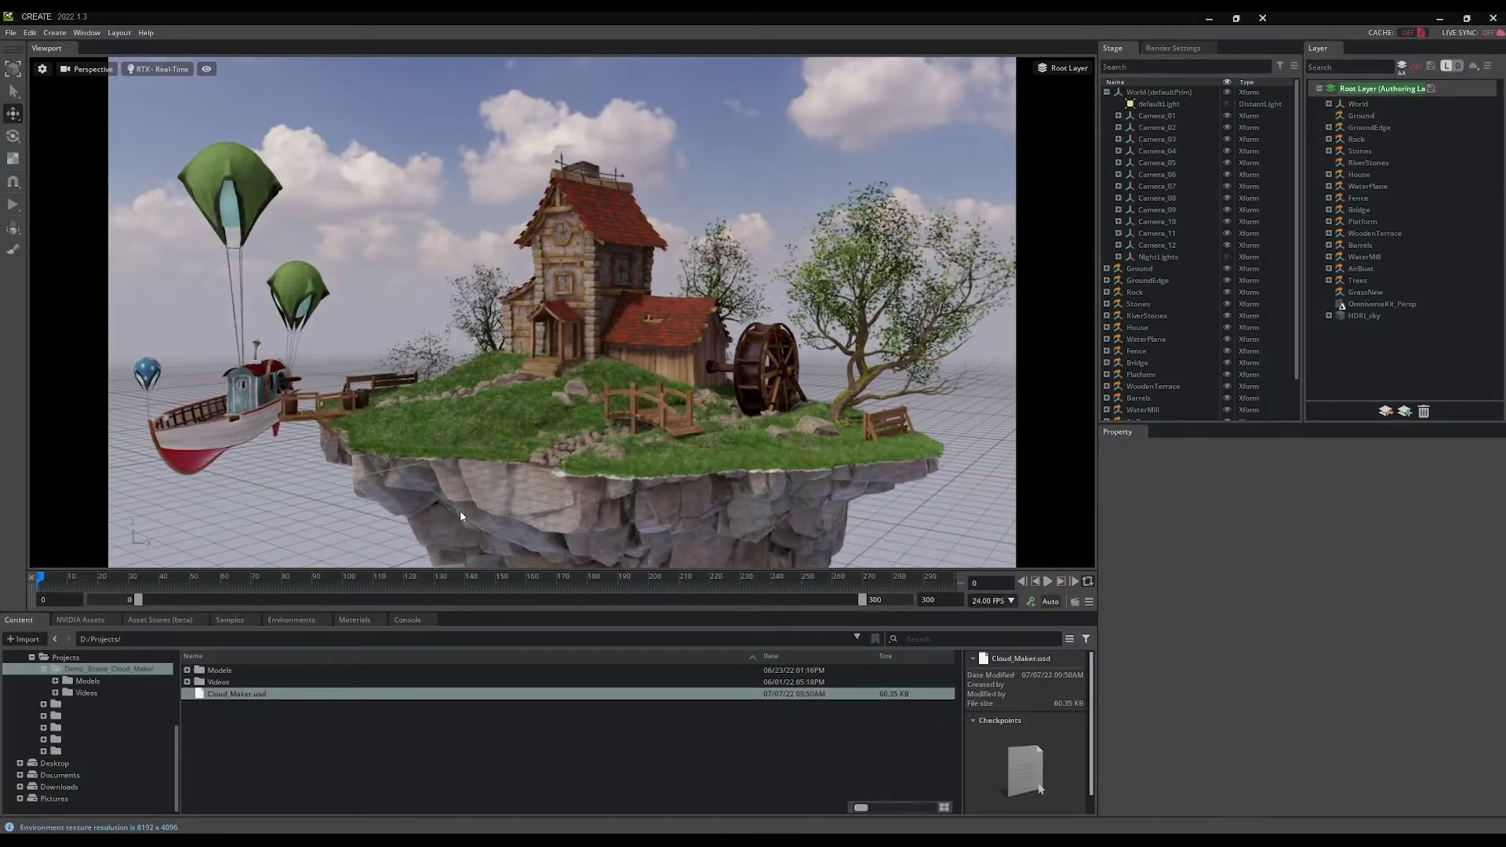
pyautogui.click(208, 70)
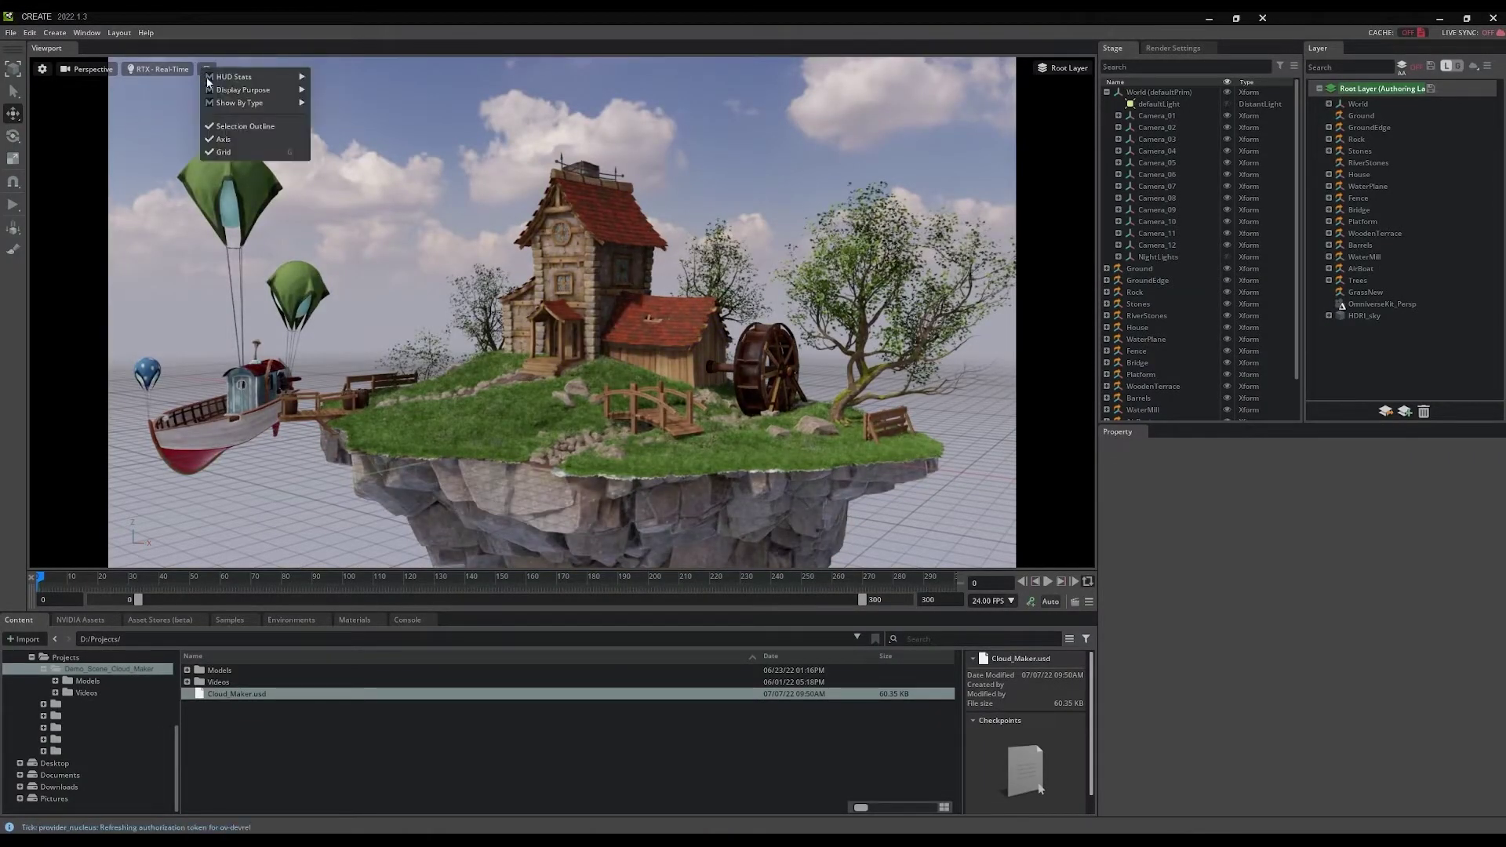
pyautogui.click(234, 151)
pyautogui.moveTo(235, 105)
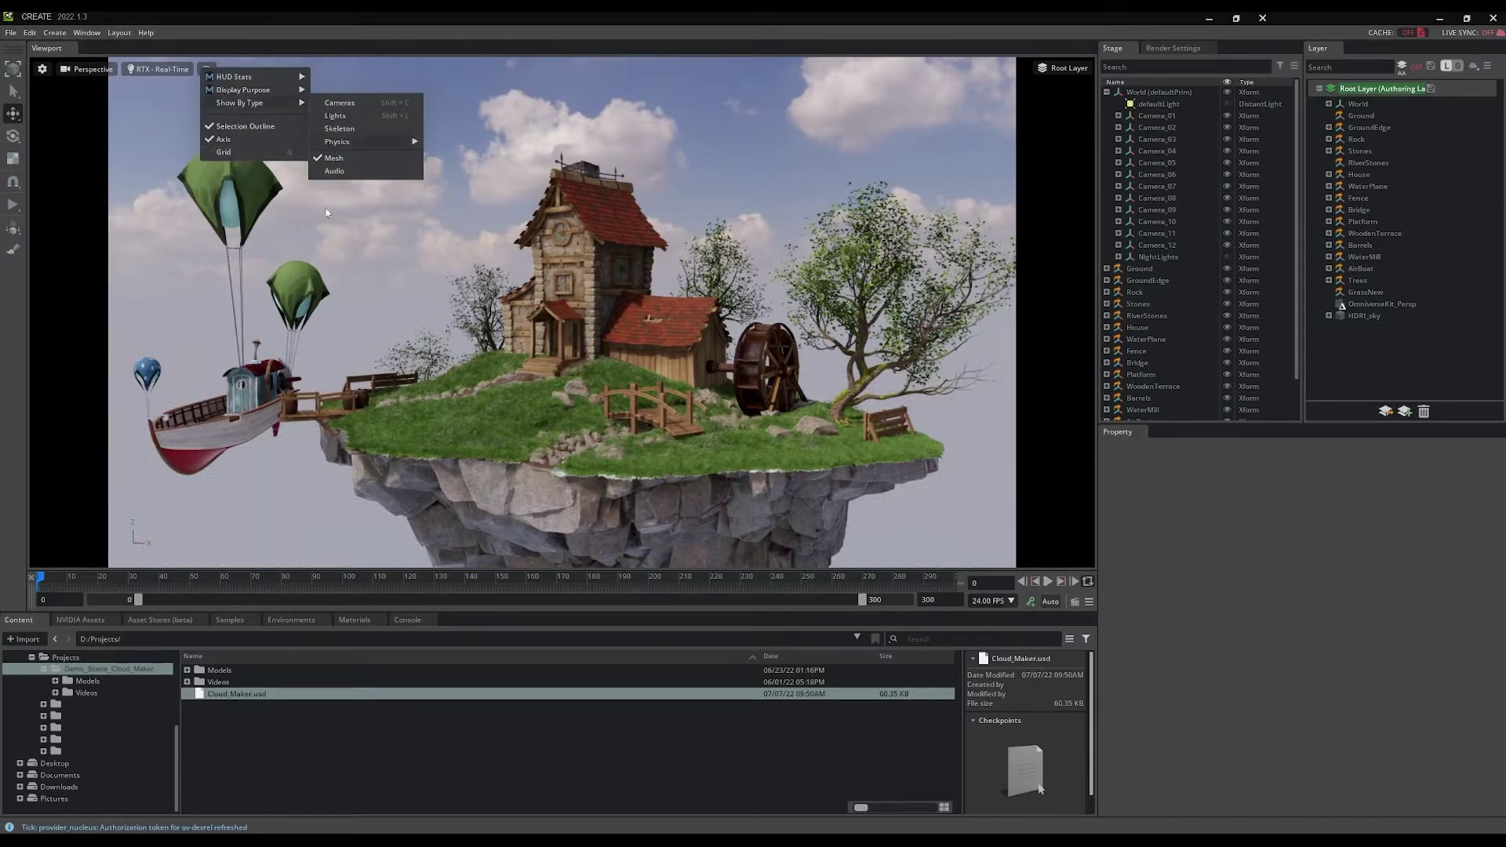
pyautogui.click(267, 541)
# Switch the viewport renderer to RTX - Interactive (Path Tracing)
pyautogui.keyDown('alt'); pyautogui.moveTo(559, 459); pyautogui.dragTo(636, 463); pyautogui.keyUp('alt')
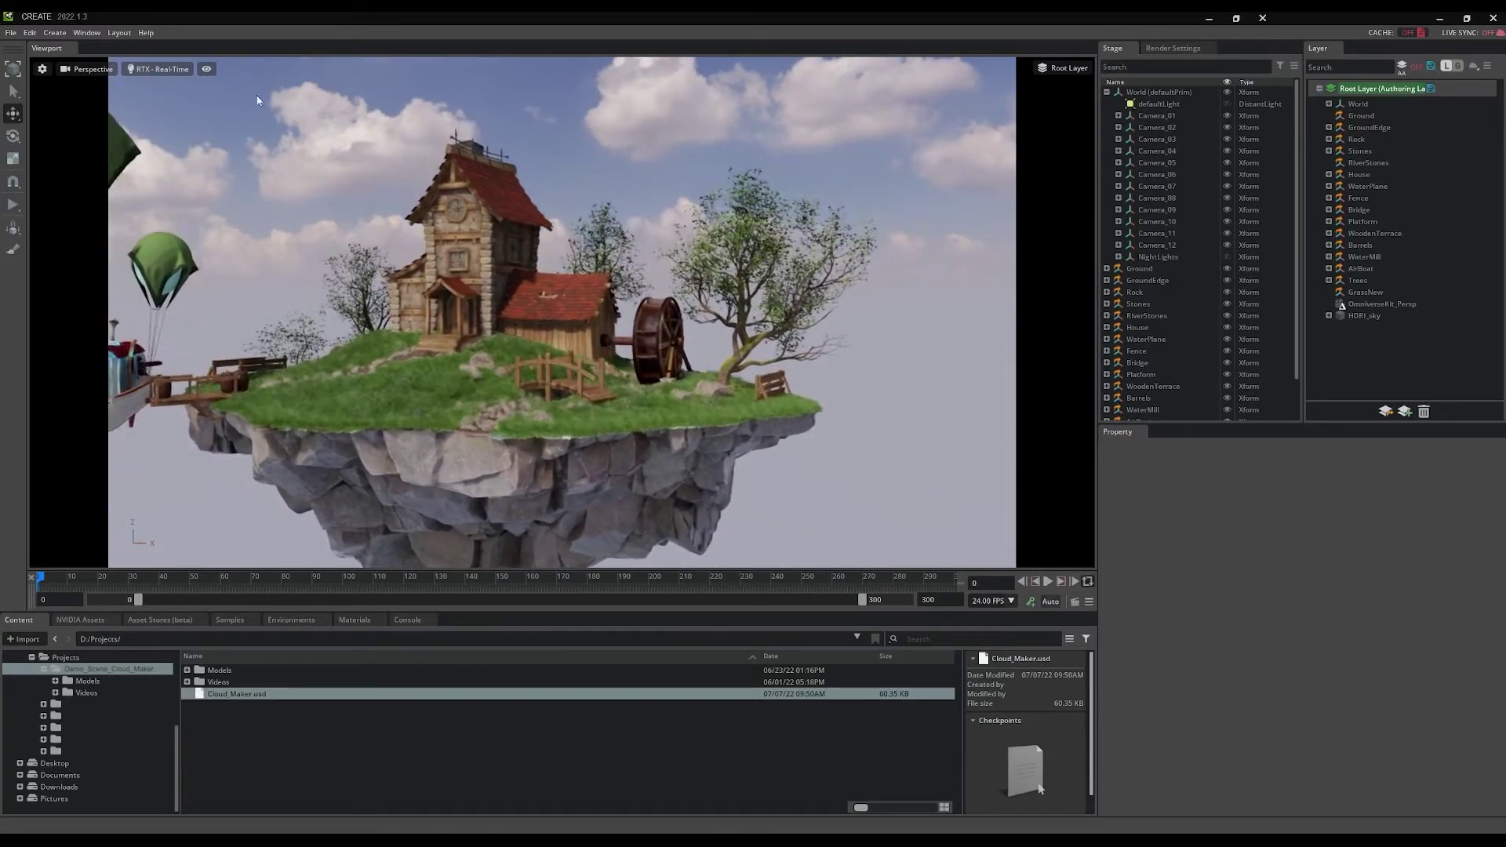
pyautogui.click(173, 69)
pyautogui.click(207, 99)
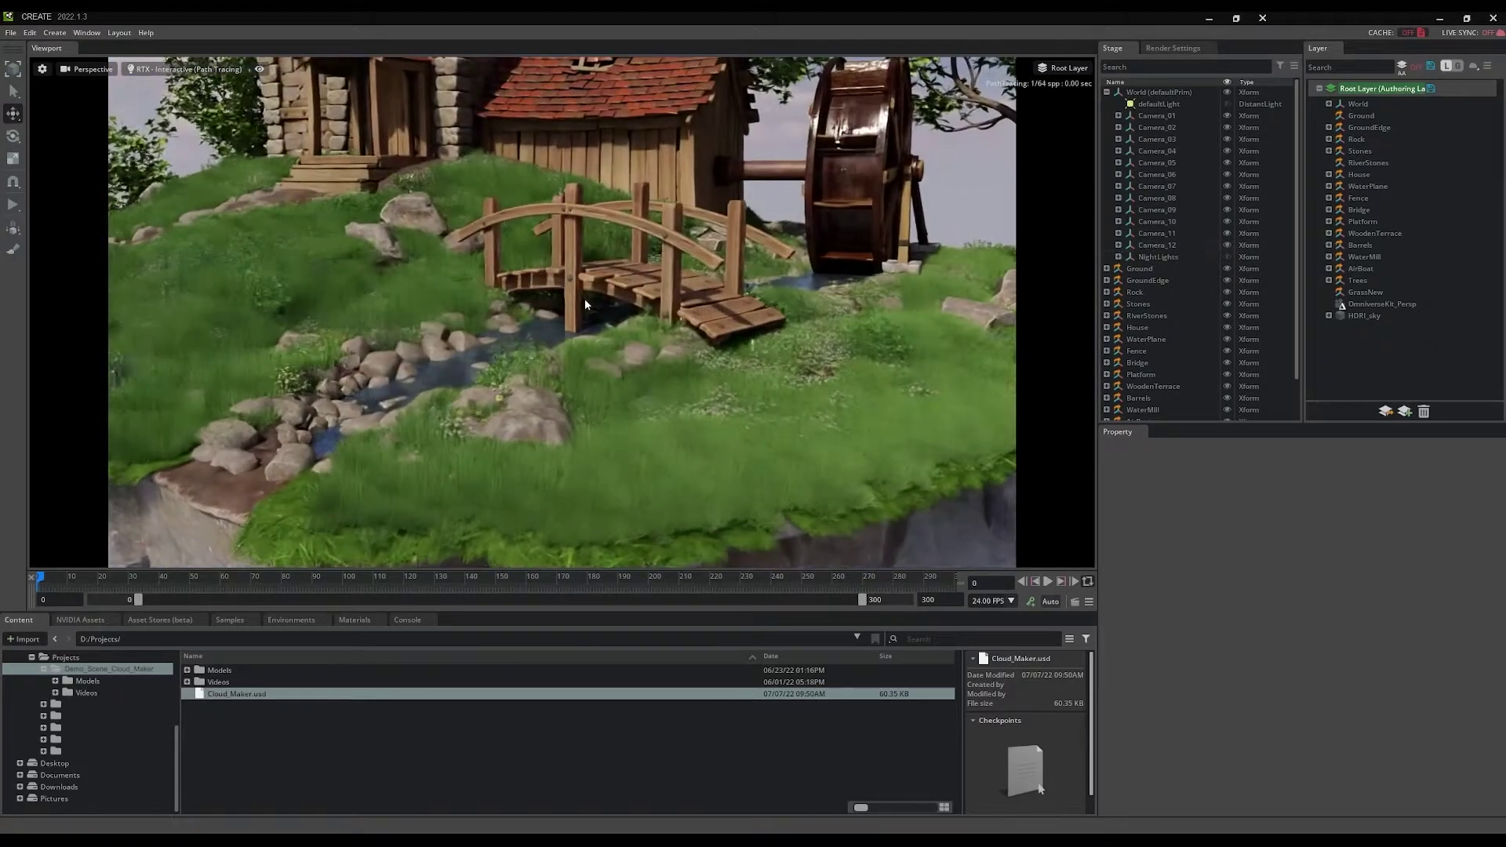
# Examine the bridge, house, water wheel, dock and surrounding grass up close from several angles
pyautogui.keyDown('alt'); pyautogui.moveTo(586, 299); pyautogui.dragTo(502, 271); pyautogui.keyUp('alt')
pyautogui.moveTo(575, 451); pyautogui.dragTo(621, 586, button='middle')
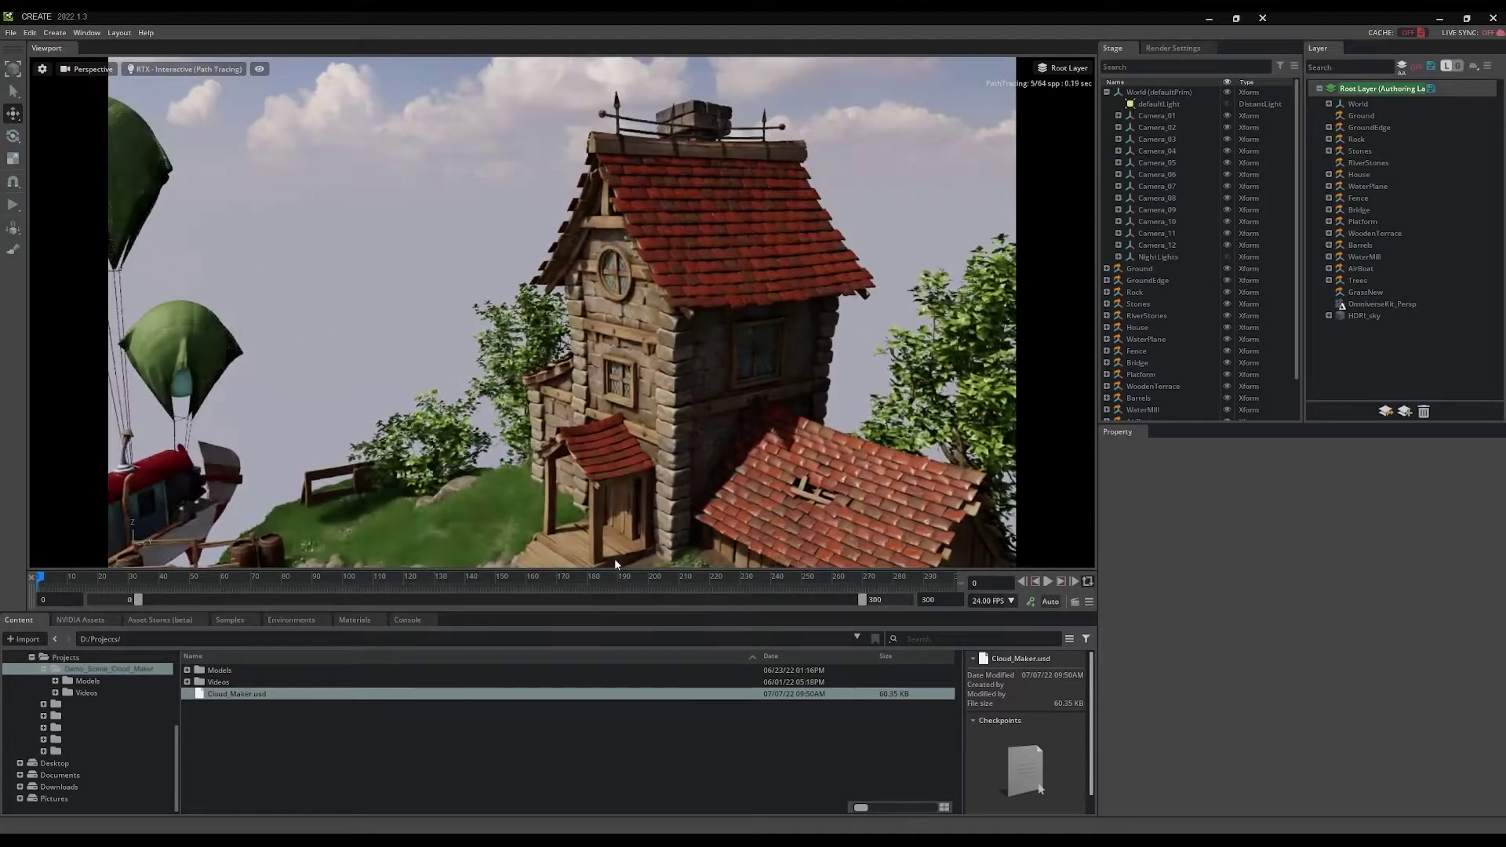
pyautogui.keyDown('alt'); pyautogui.moveTo(614, 558); pyautogui.dragTo(447, 437); pyautogui.keyUp('alt')
pyautogui.keyDown('alt'); pyautogui.moveTo(583, 403); pyautogui.dragTo(647, 350); pyautogui.keyUp('alt')
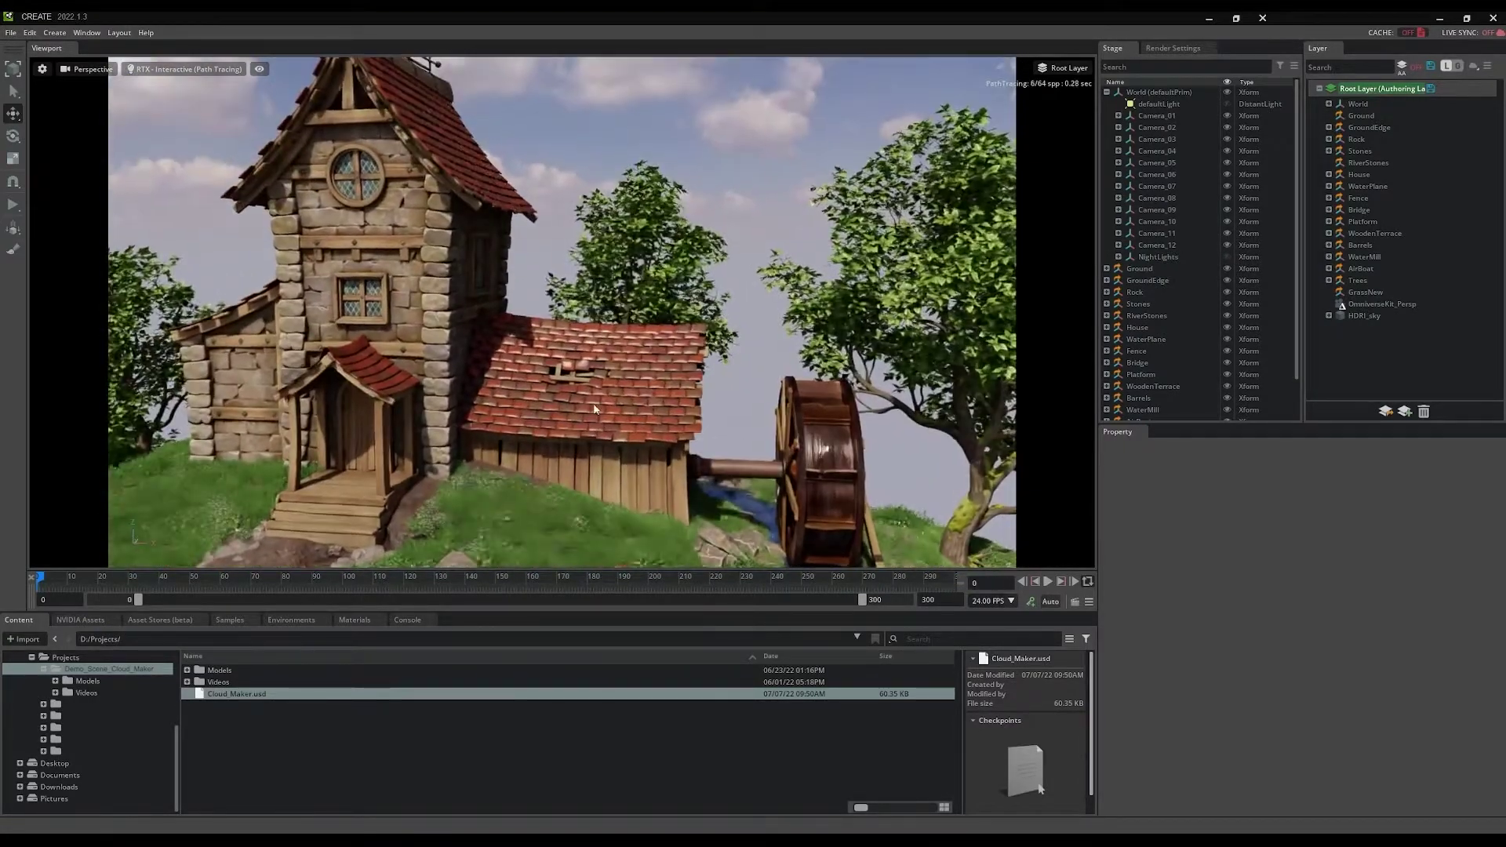
pyautogui.moveTo(577, 404); pyautogui.dragTo(828, 409, button='middle')
pyautogui.keyDown('alt'); pyautogui.moveTo(828, 409); pyautogui.dragTo(630, 425); pyautogui.keyUp('alt')
pyautogui.scroll(-8, 630, 424)
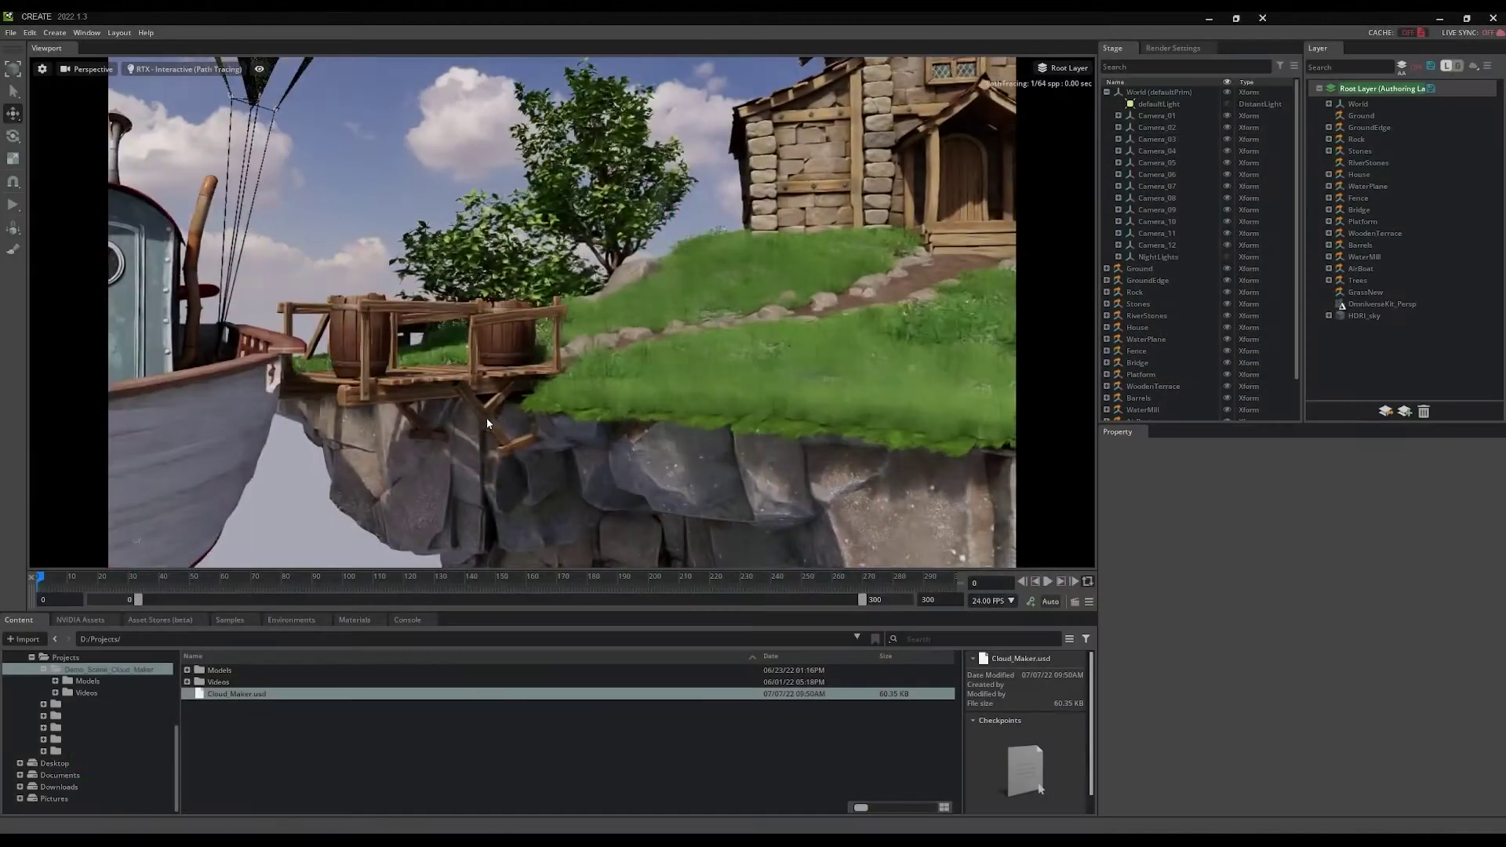
pyautogui.scroll(6, 430, 416)
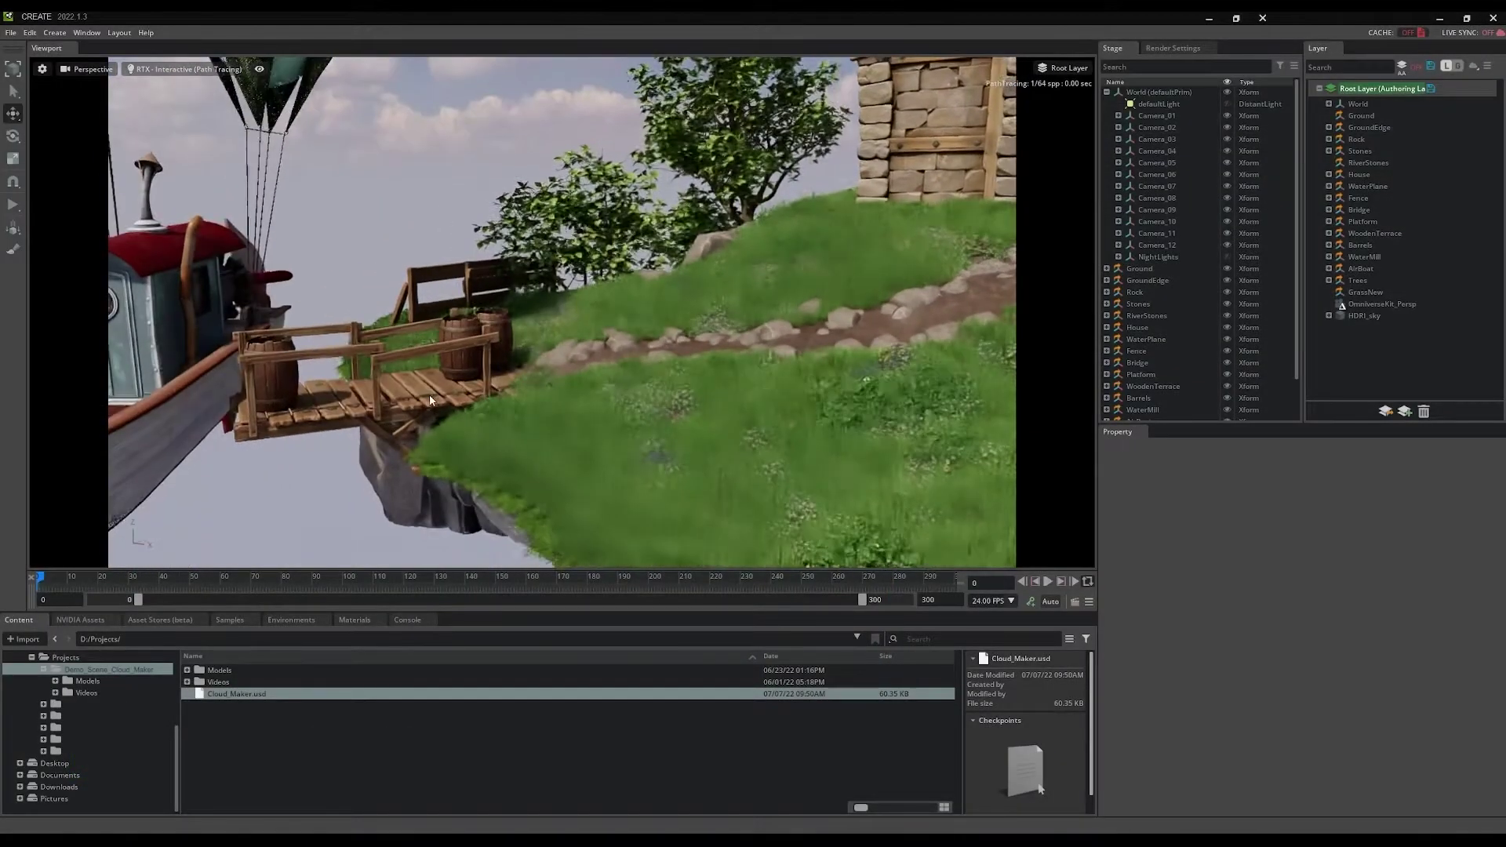
pyautogui.scroll(3, 440, 373)
pyautogui.moveTo(624, 372); pyautogui.dragTo(749, 408, button='middle')
pyautogui.keyDown('alt'); pyautogui.moveTo(697, 439); pyautogui.dragTo(659, 341); pyautogui.keyUp('alt')
pyautogui.scroll(5, 488, 327)
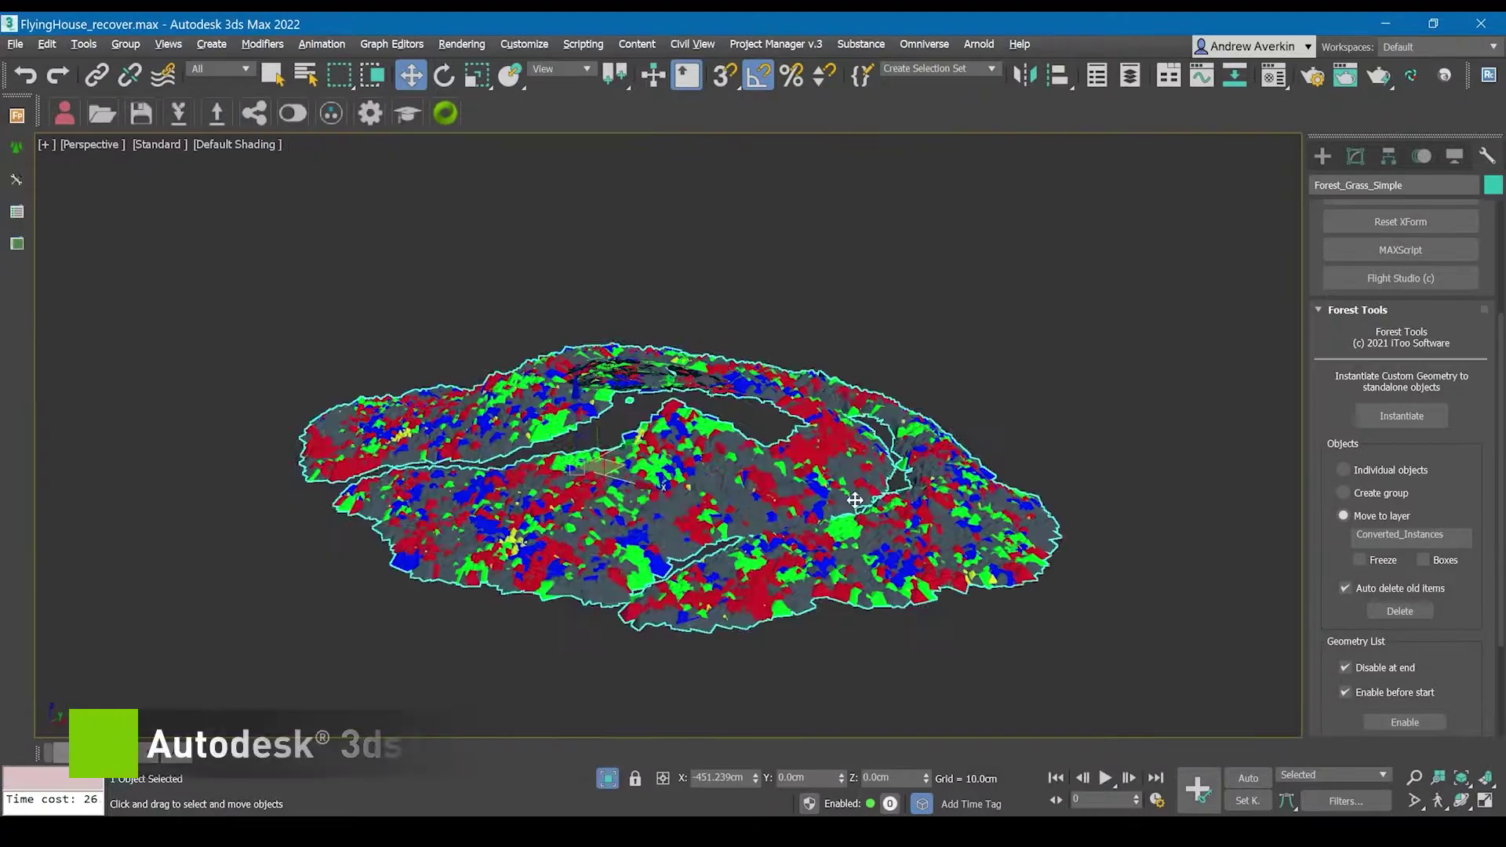
# Switch to 3ds Max and instantiate the Forest_Edge scatter's custom geometry as standalone objects on the grass edge layer
pyautogui.click(1090, 507)
pyautogui.moveTo(1090, 506)
pyautogui.keyDown('alt'); pyautogui.mouseDown(button='middle')
pyautogui.moveTo(1069, 521)
pyautogui.moveTo(932, 480)
pyautogui.moveTo(1090, 520)
pyautogui.mouseUp(button='middle'); pyautogui.keyUp('alt')
pyautogui.moveTo(1115, 608); pyautogui.dragTo(1040, 543, button='middle')
pyautogui.click(900, 556)
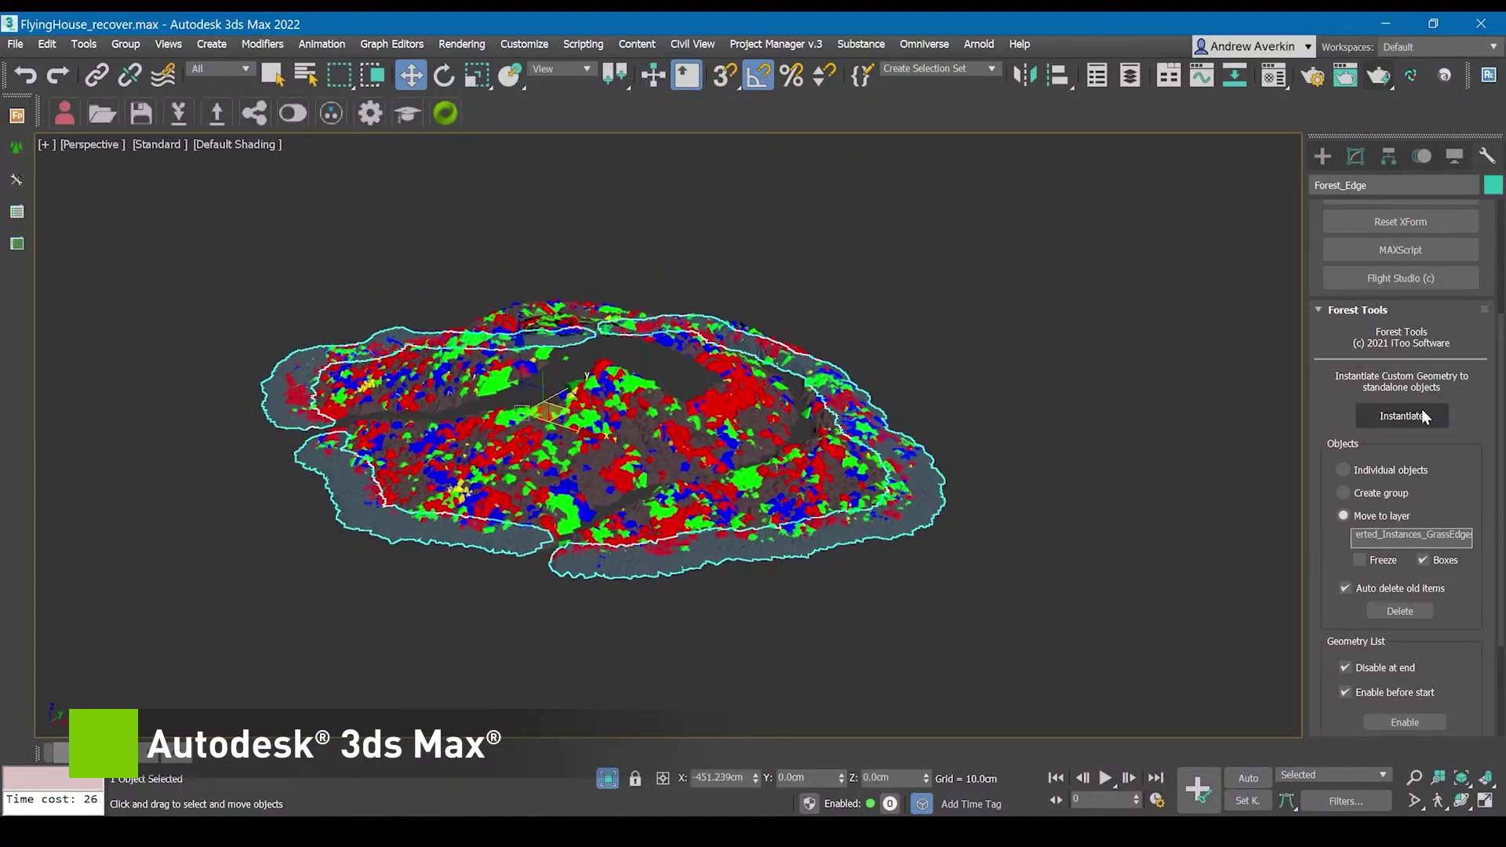
pyautogui.click(1402, 416)
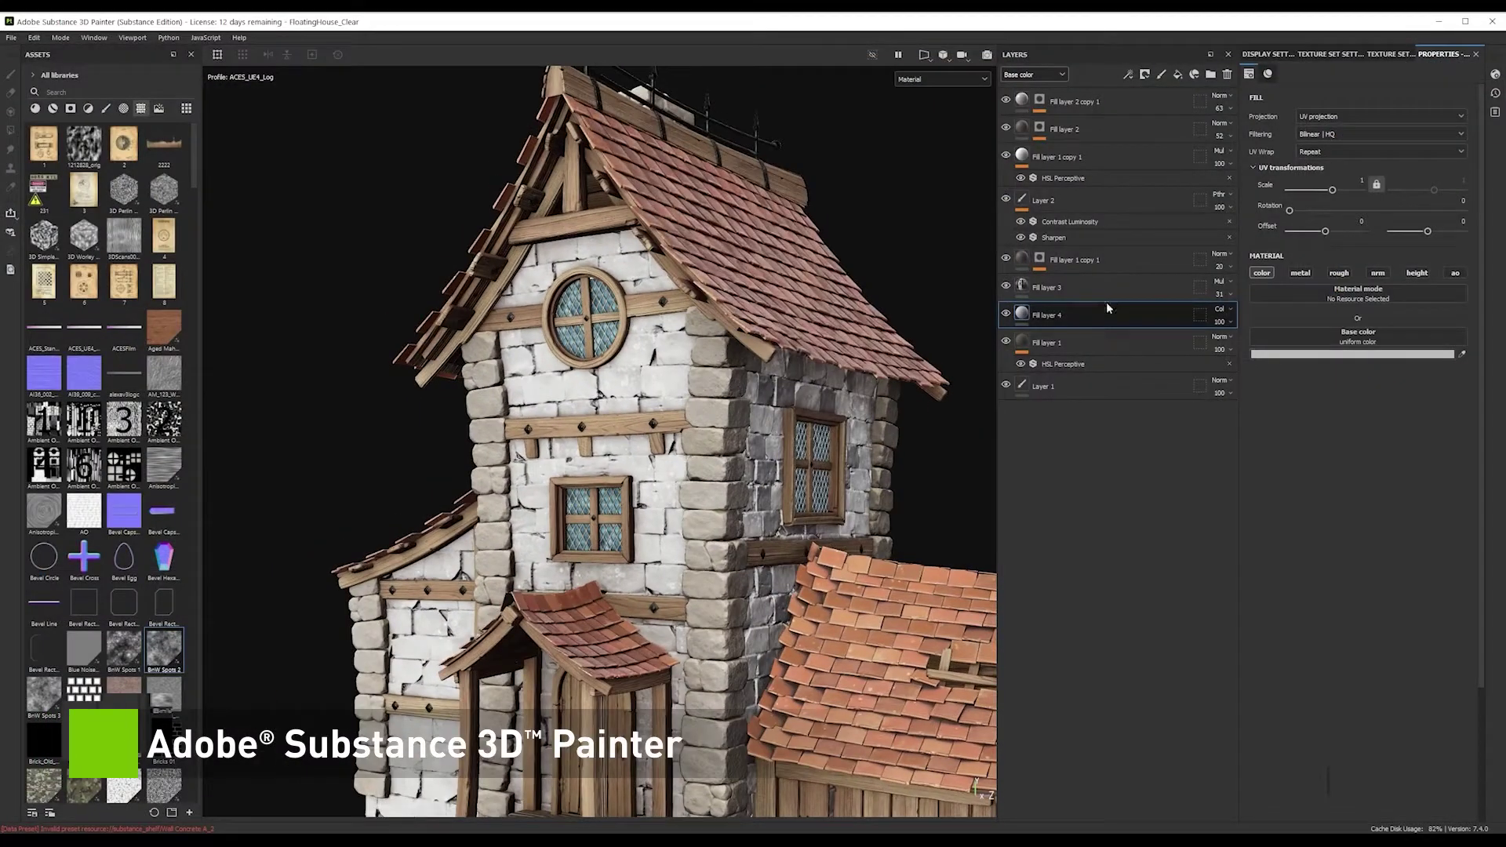
# Switch to Substance 3D Painter and set the base color of Fill layer 4 to beige A88B68
pyautogui.click(1268, 354)
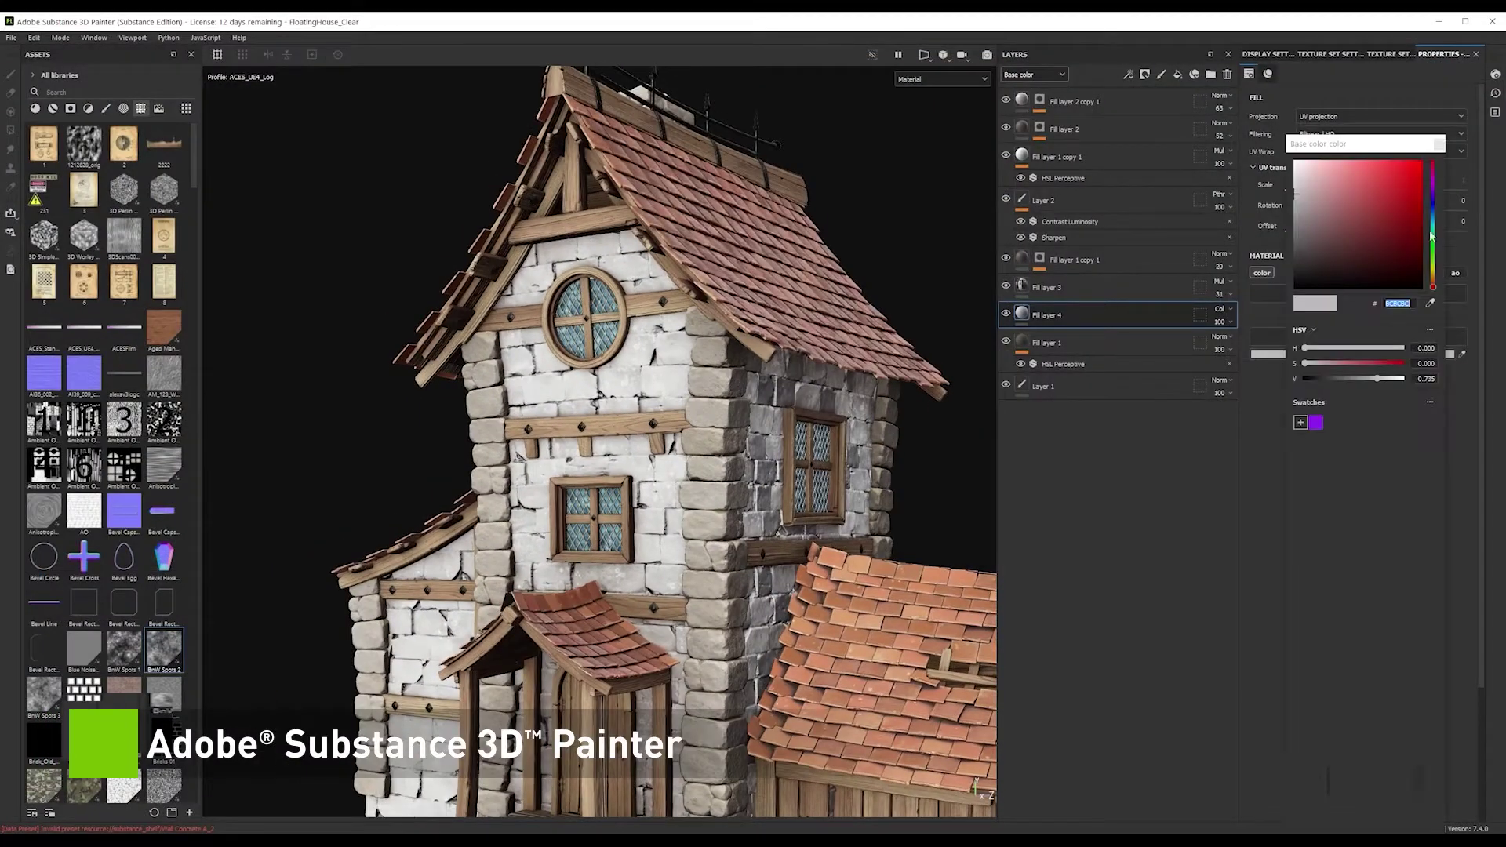
pyautogui.click(745, 337)
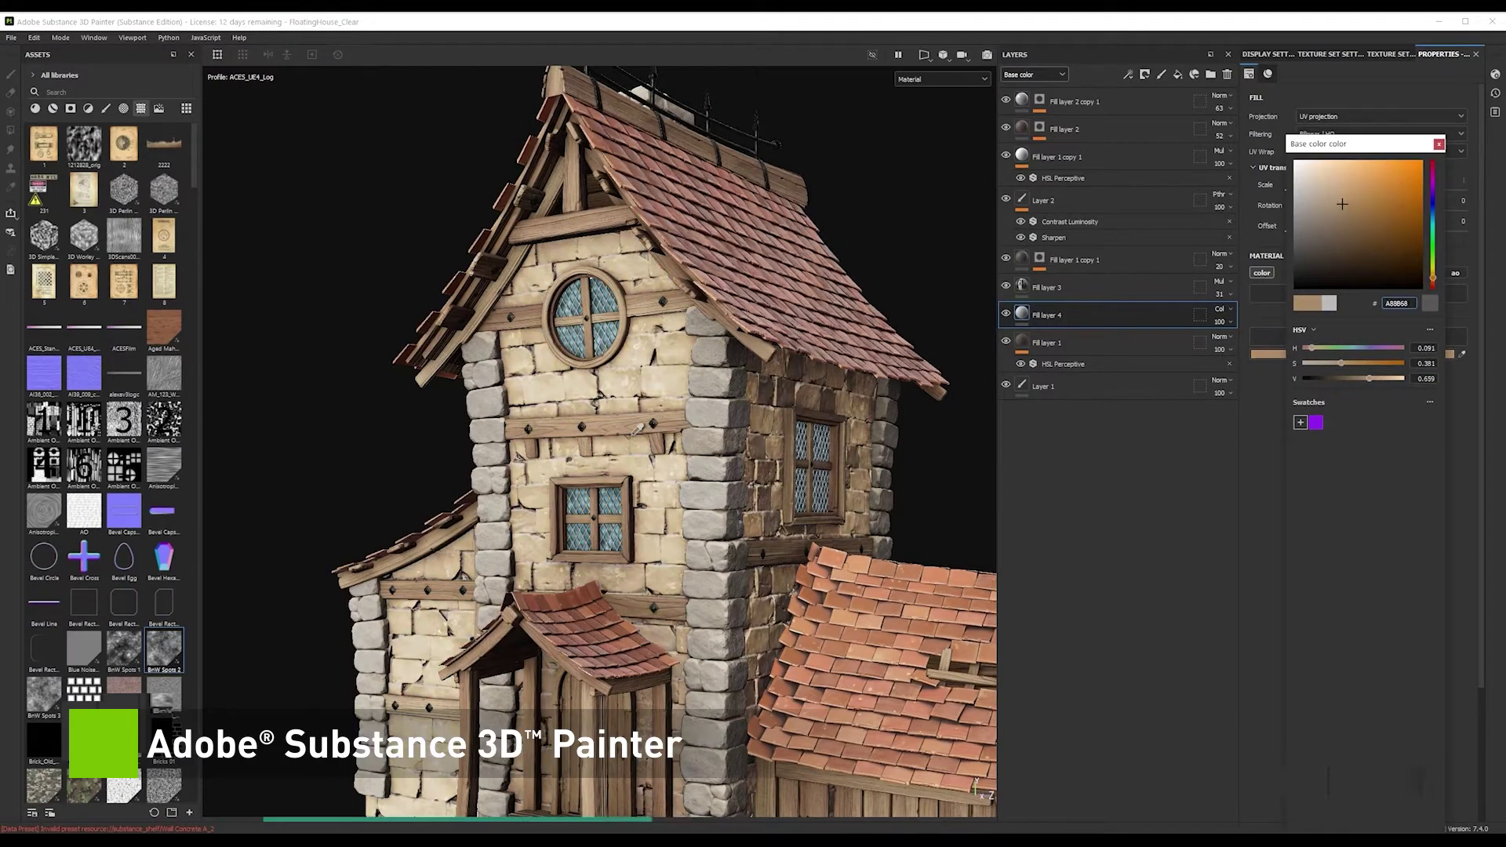
pyautogui.keyDown('alt'); pyautogui.moveTo(832, 440); pyautogui.dragTo(808, 440); pyautogui.keyUp('alt')
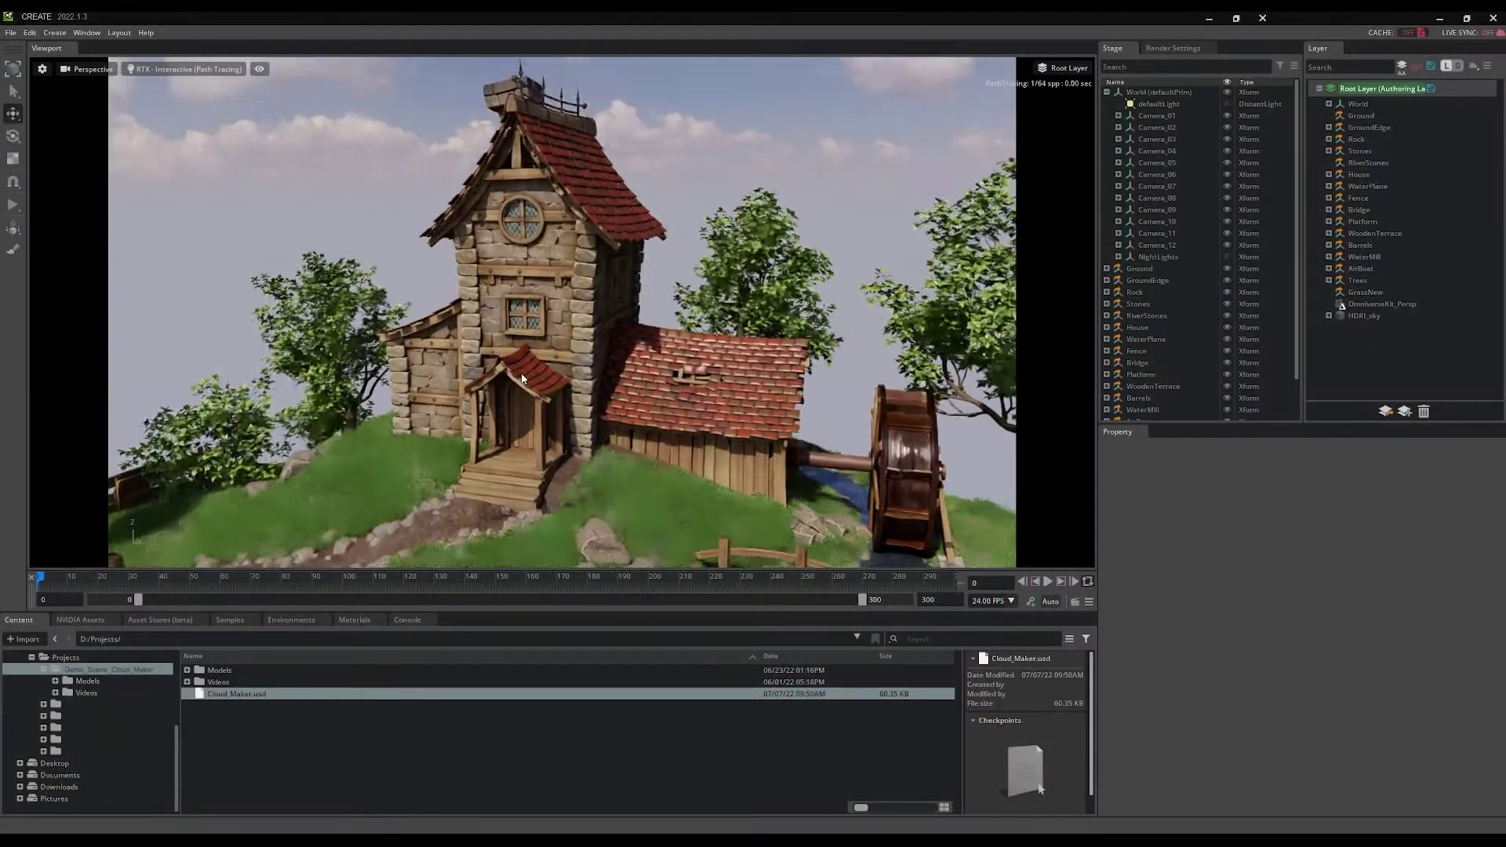
# Switch back to Omniverse Create and view the whole floating island from the front
pyautogui.keyDown('alt'); pyautogui.moveTo(522, 378); pyautogui.dragTo(569, 318); pyautogui.keyUp('alt')
pyautogui.scroll(-6, 563, 327)
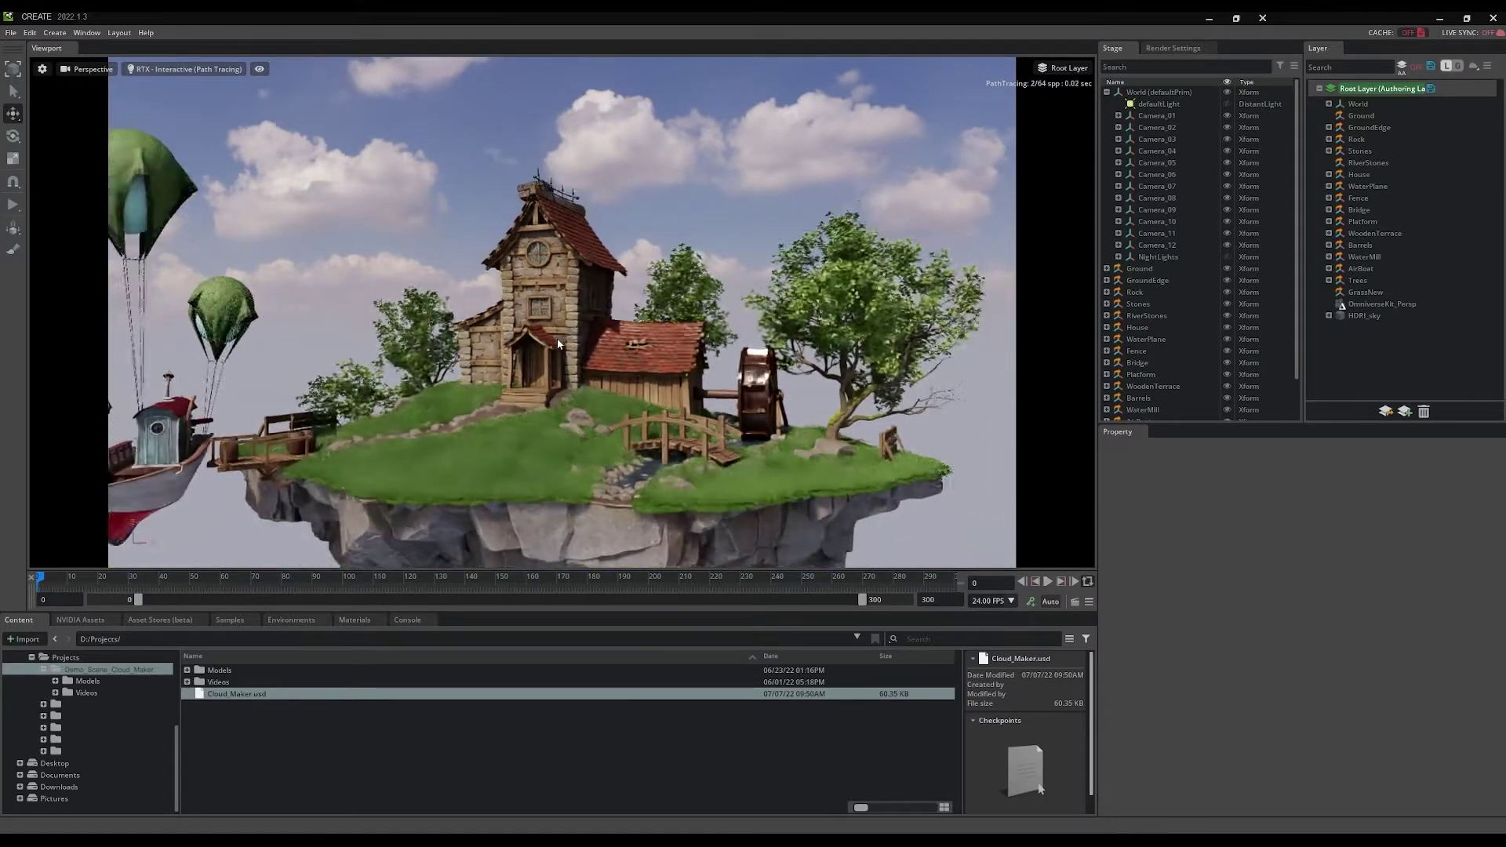
pyautogui.keyDown('alt'); pyautogui.moveTo(514, 406); pyautogui.dragTo(507, 411); pyautogui.keyUp('alt')
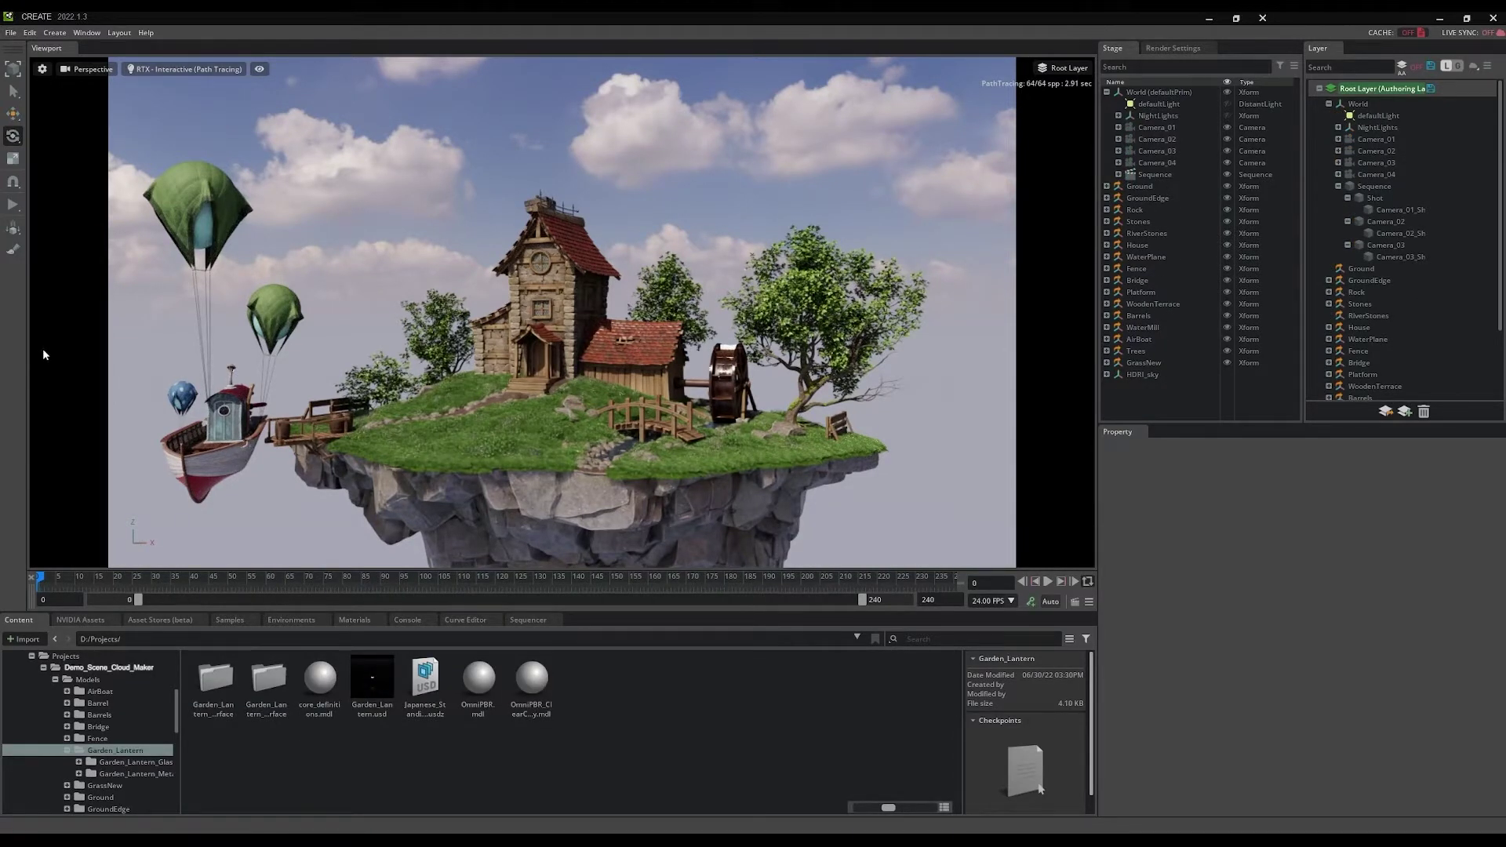
# View the scene through Camera_01 and set the timeline to frame 1
pyautogui.click(76, 72)
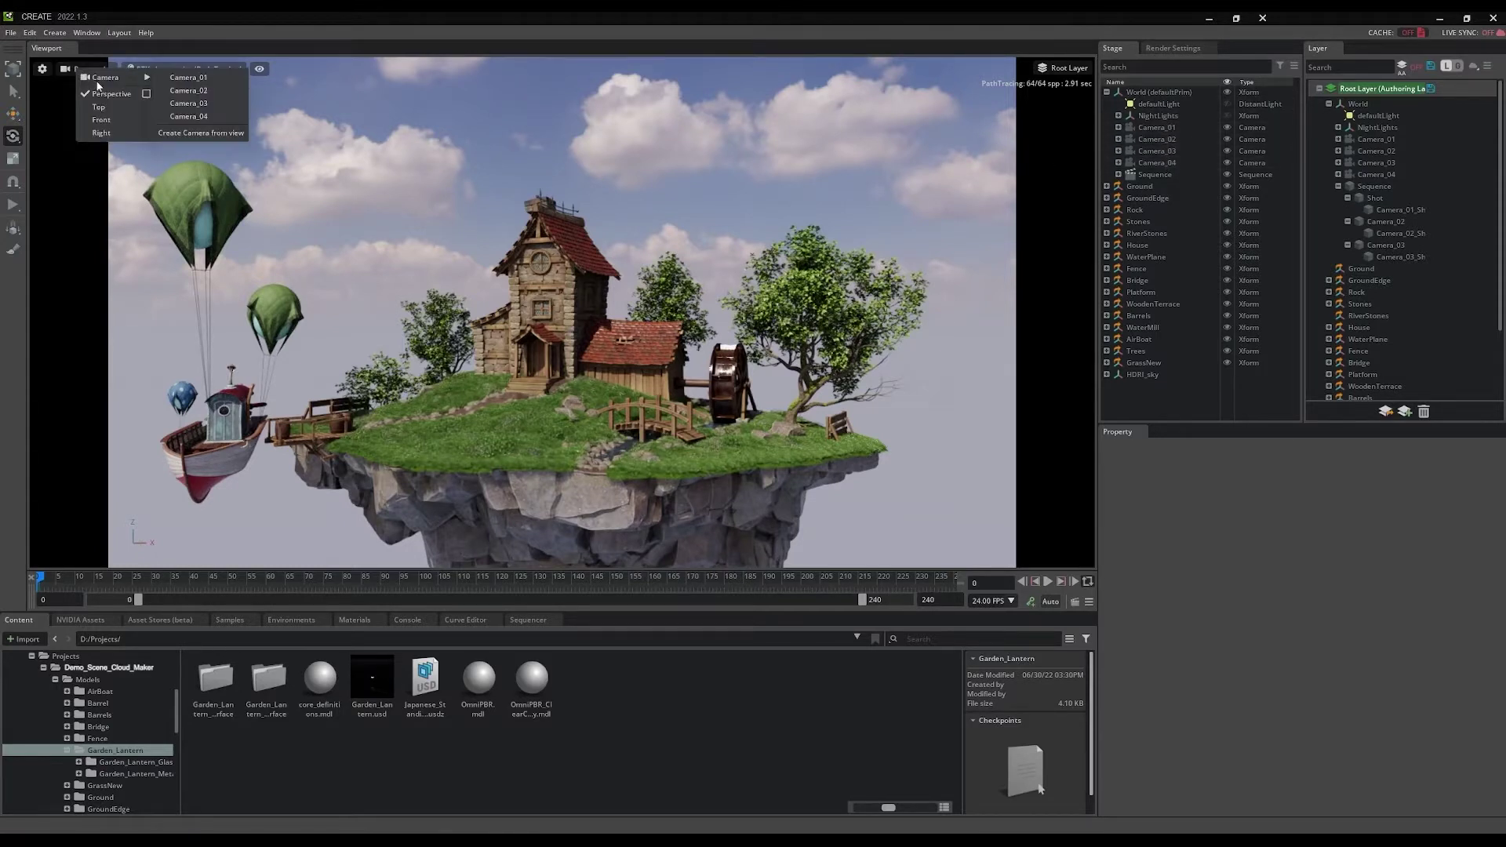
pyautogui.click(189, 78)
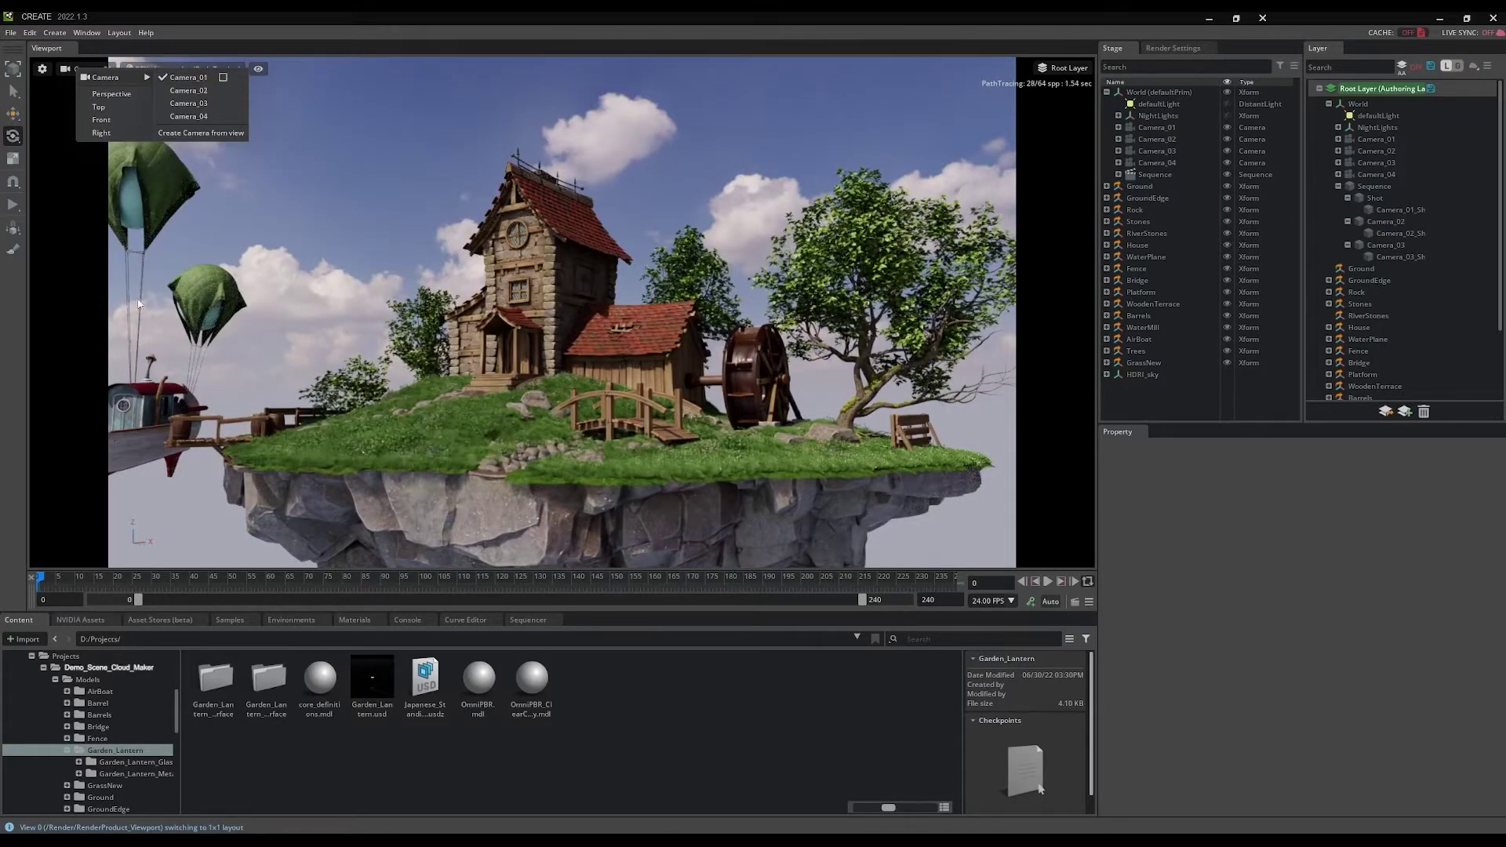
pyautogui.moveTo(41, 583)
pyautogui.mouseDown()
pyautogui.moveTo(195, 591)
pyautogui.moveTo(44, 582)
pyautogui.mouseUp()
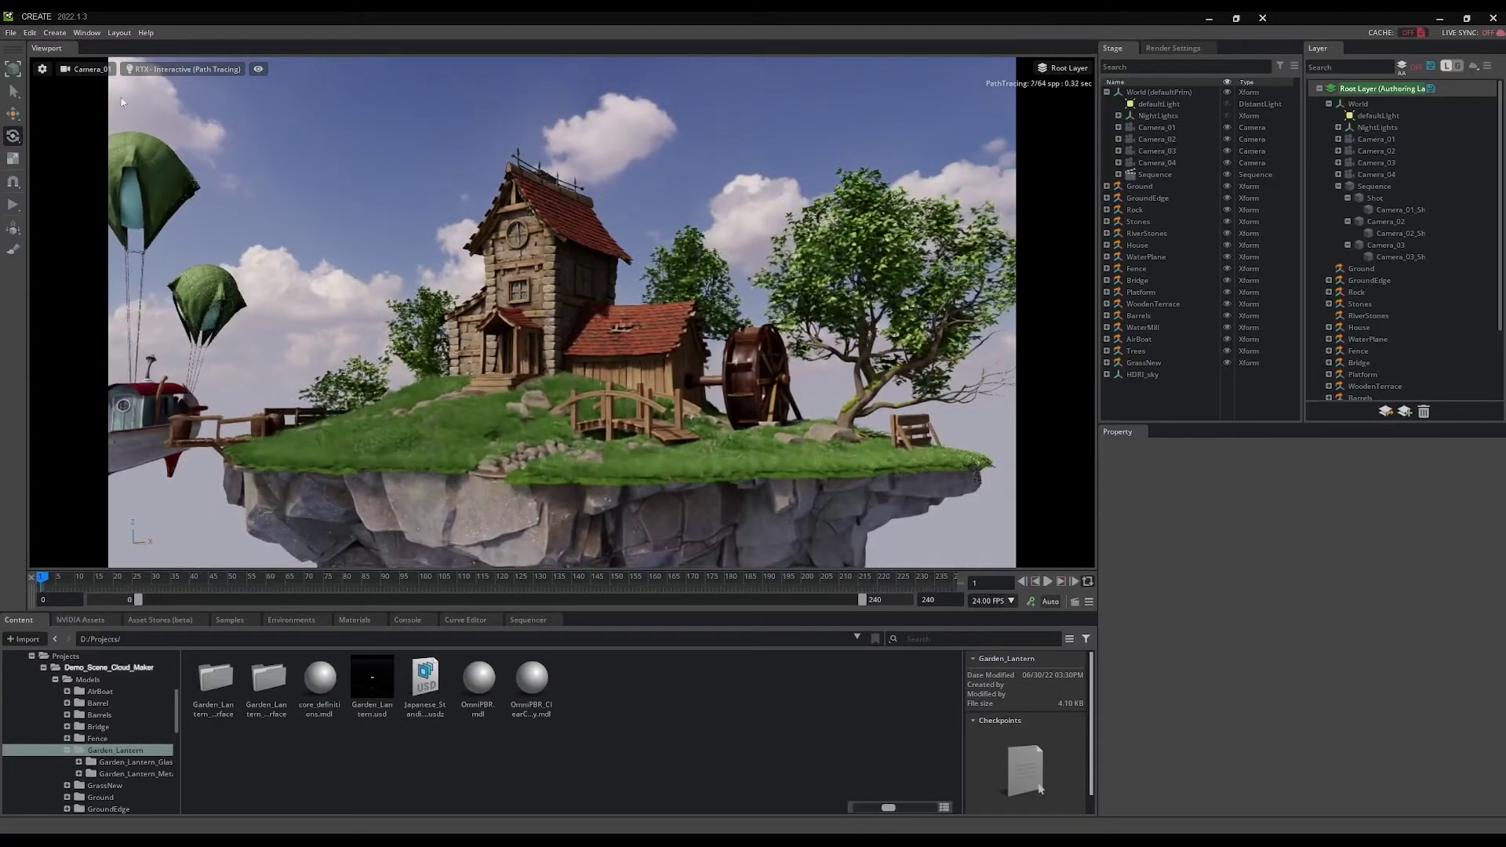
# Look through Camera_02, Camera_03 and Camera_04 in turn, and return to Camera_01
pyautogui.click(91, 71)
pyautogui.moveTo(125, 81)
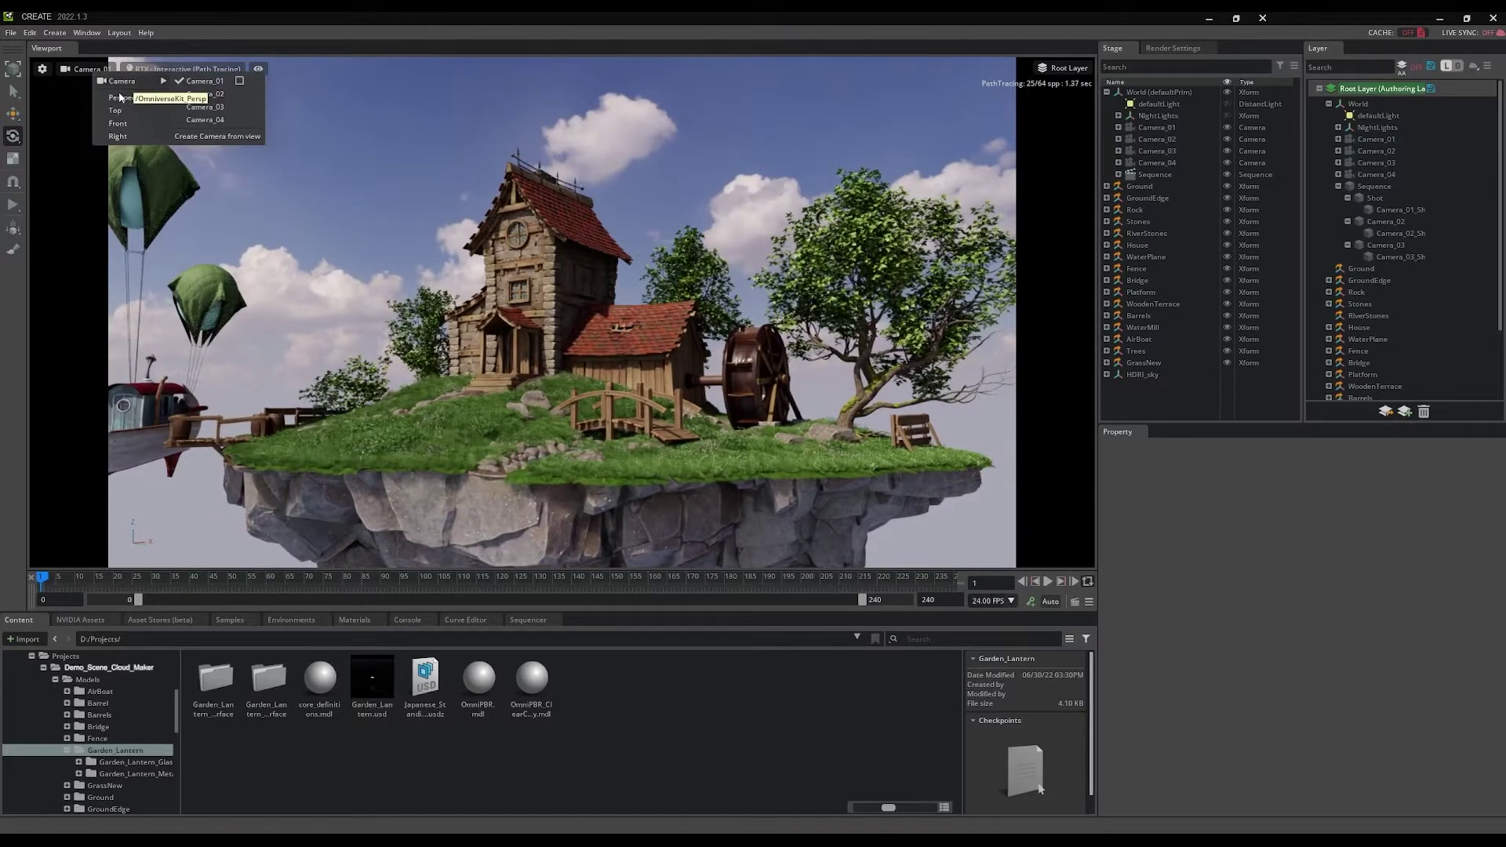
pyautogui.click(205, 94)
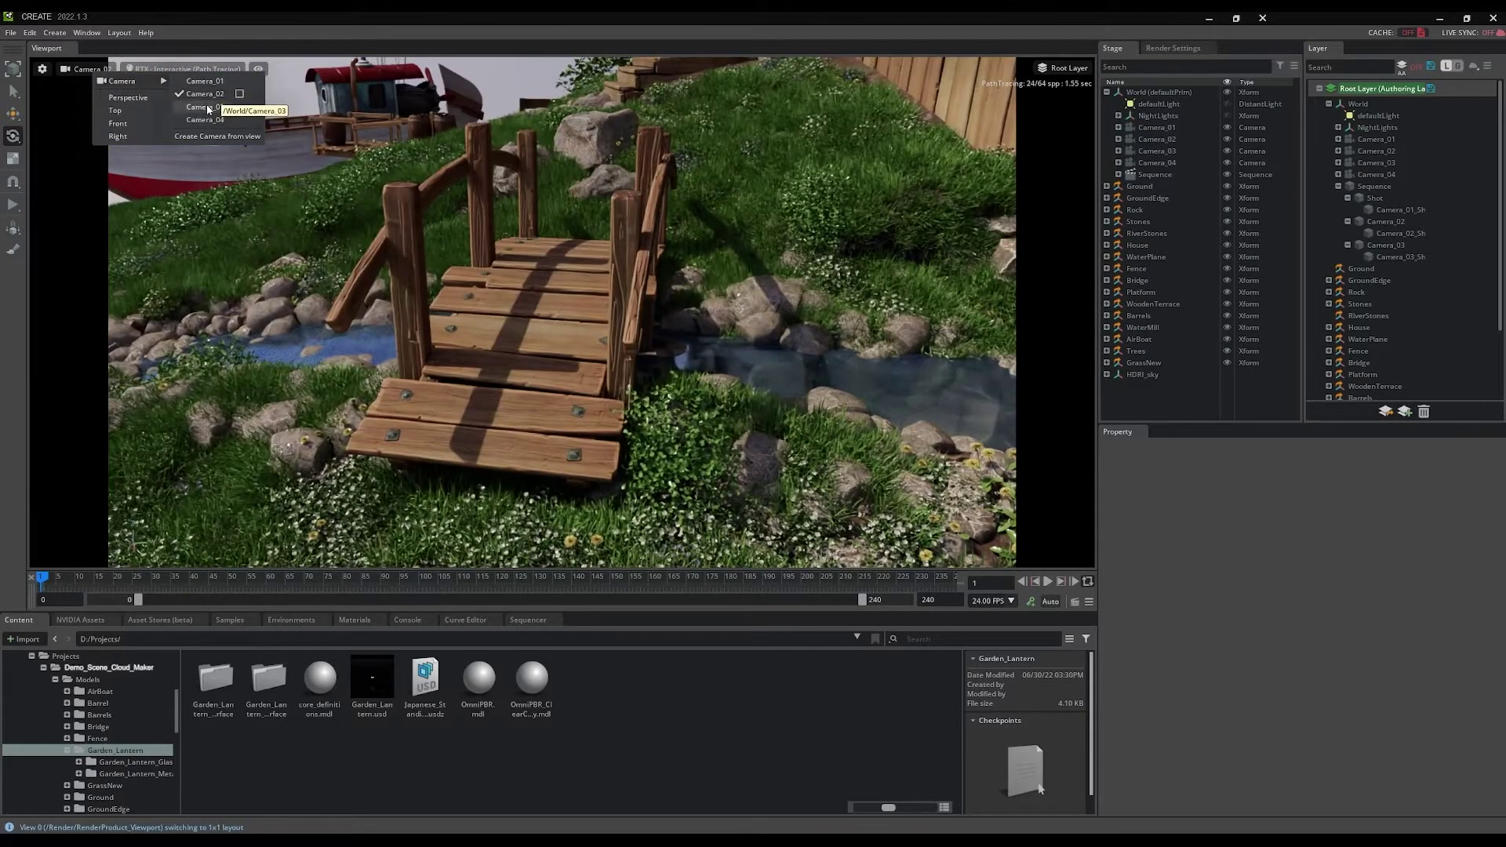
pyautogui.click(206, 107)
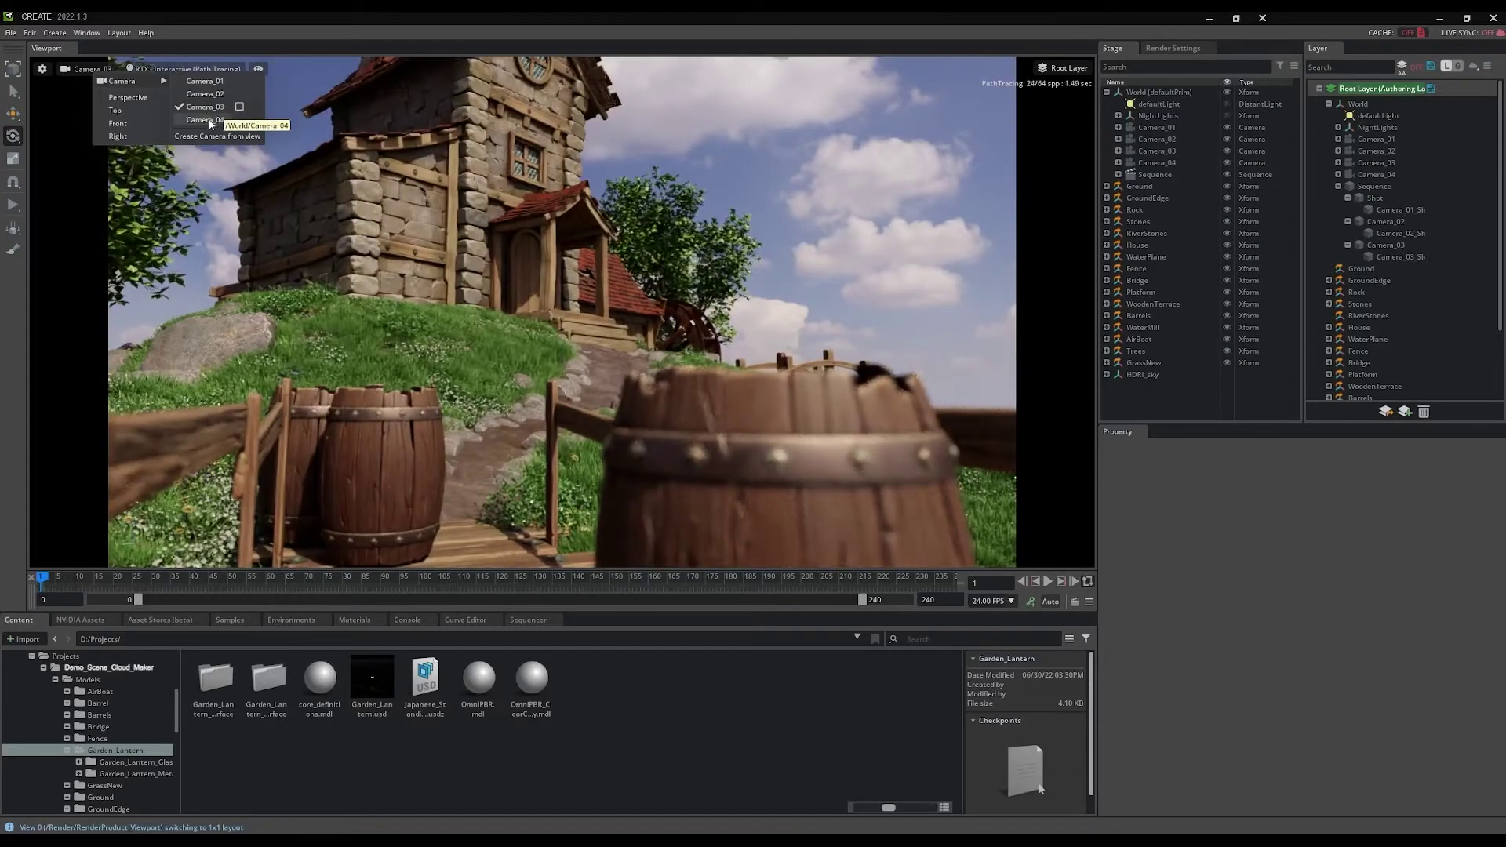
pyautogui.click(206, 120)
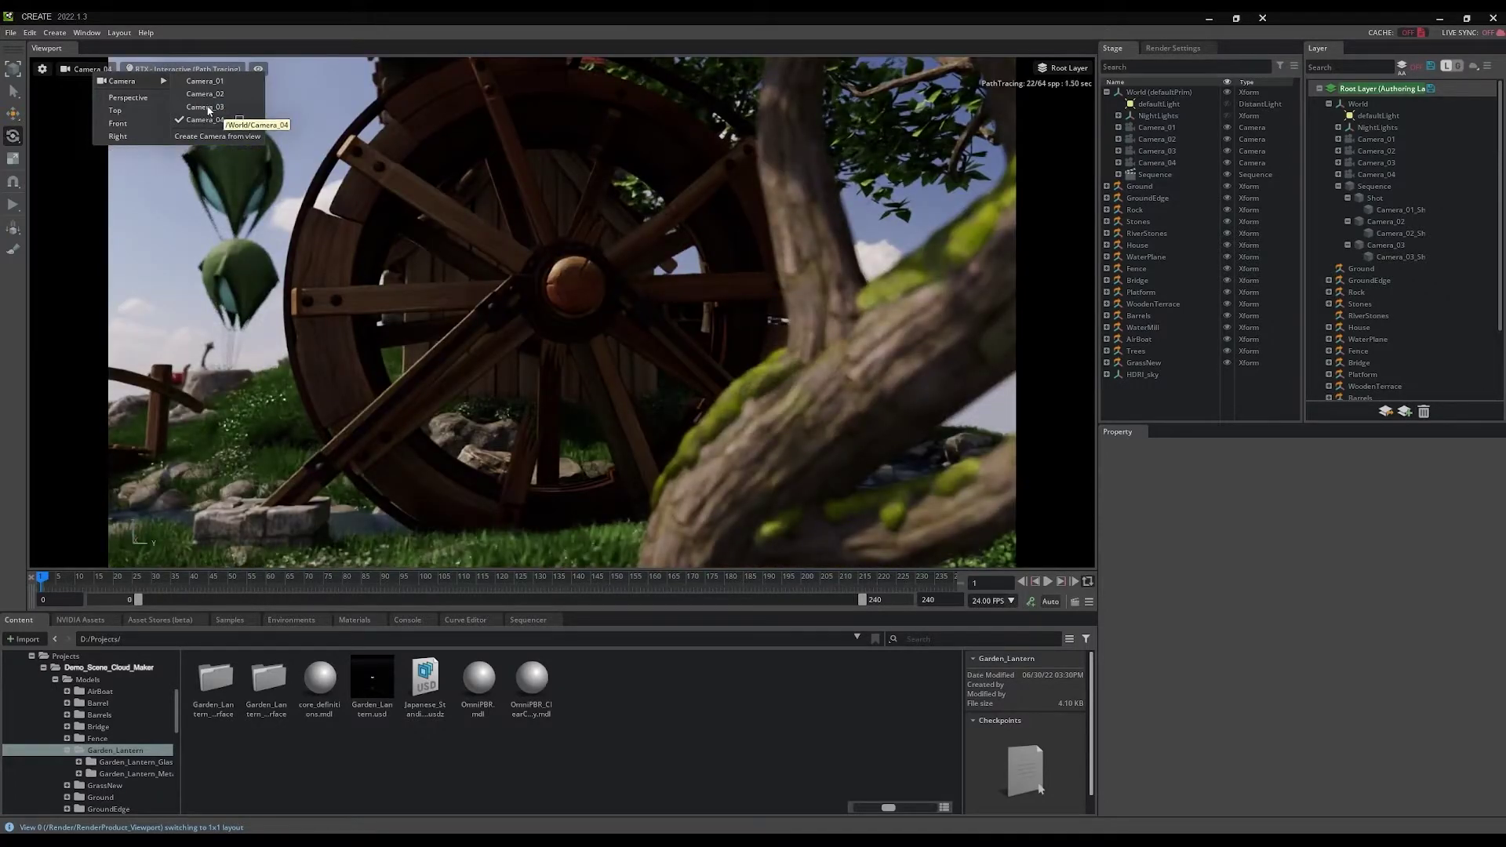
pyautogui.click(206, 81)
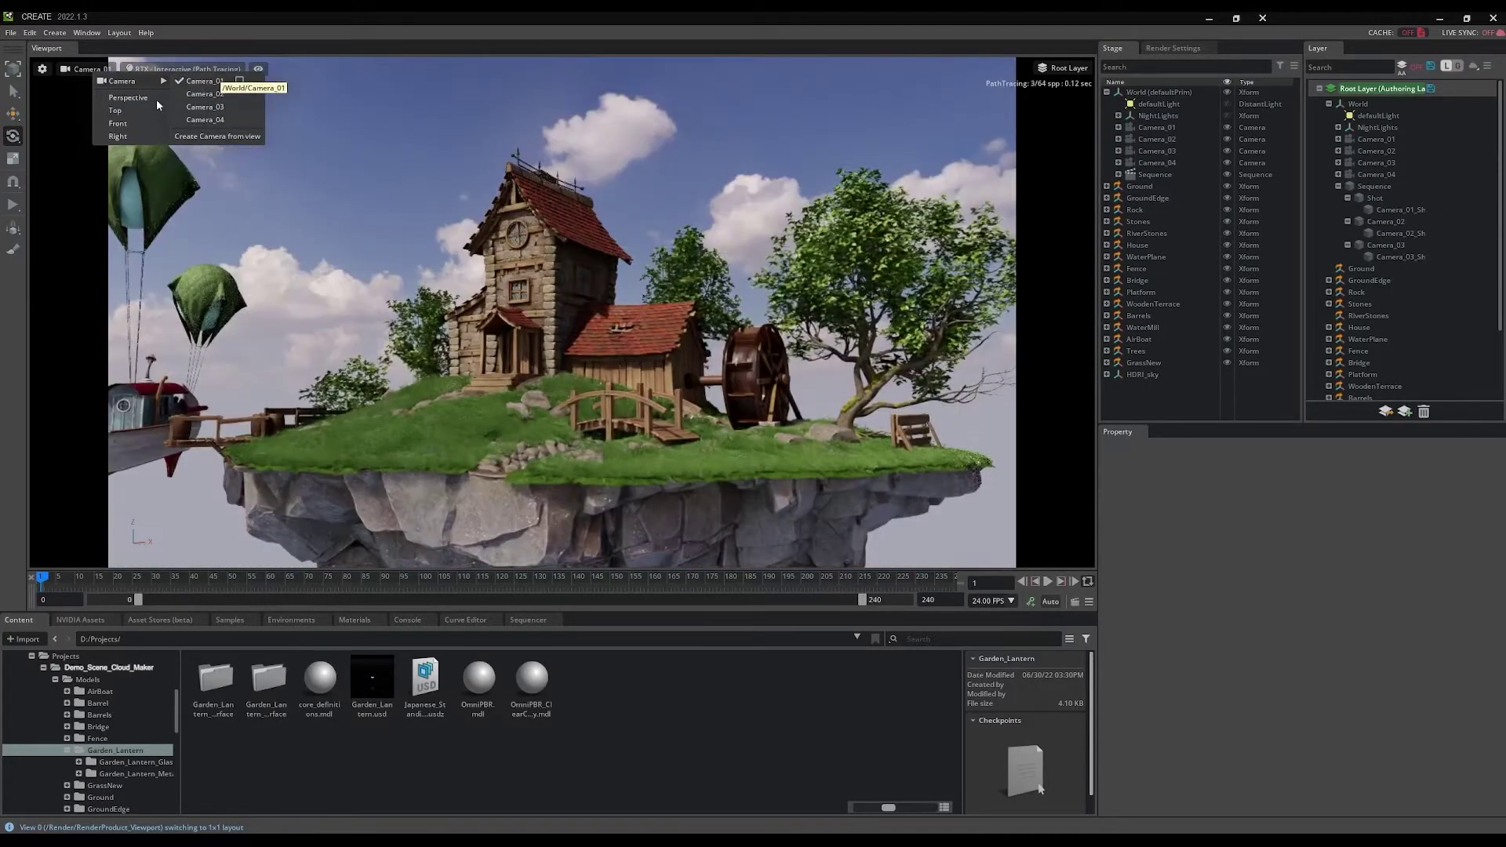
pyautogui.click(83, 224)
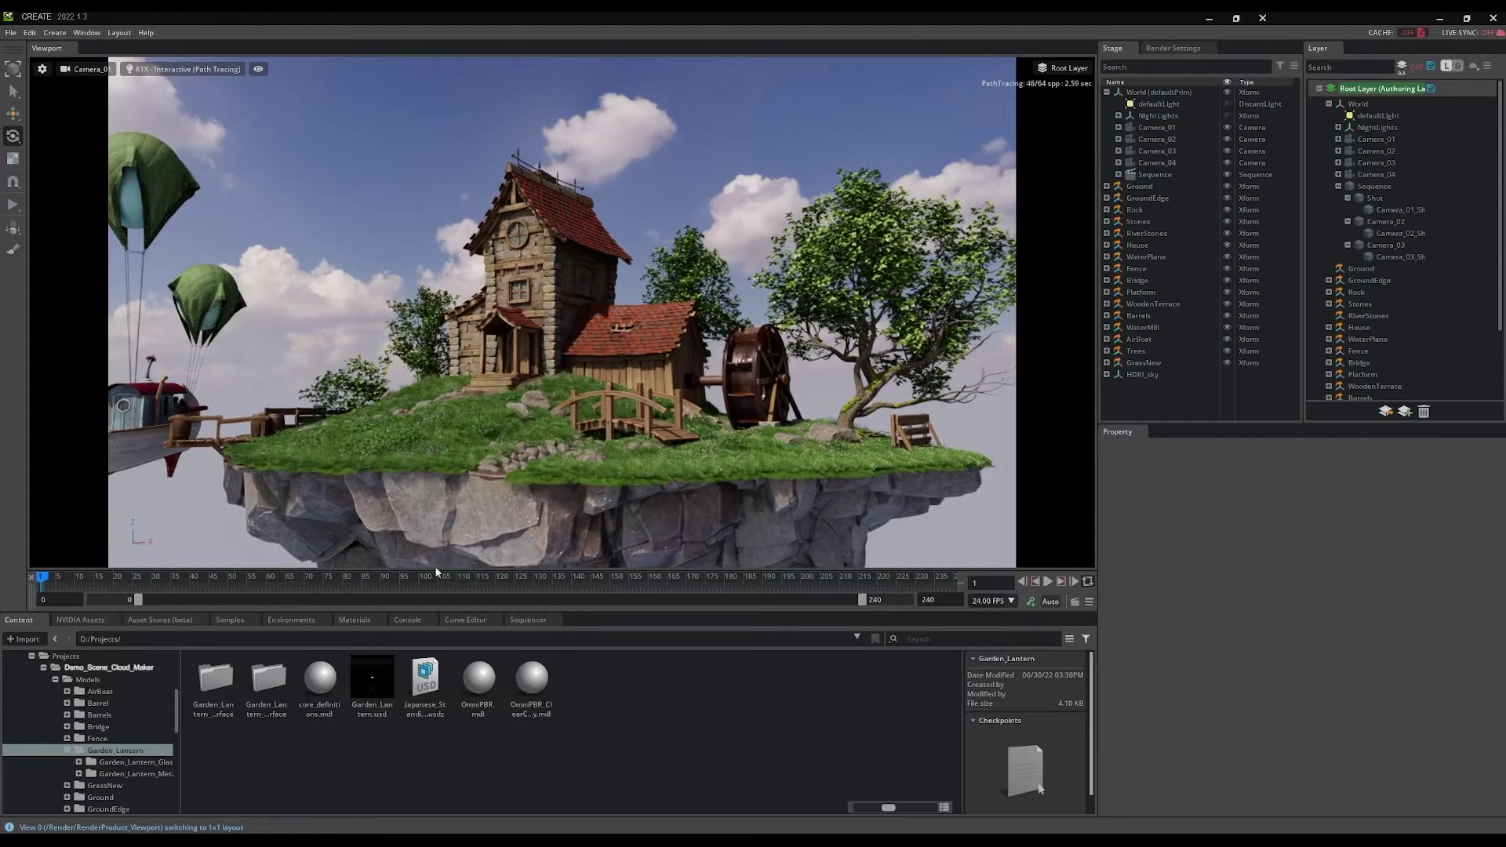
# Open the Sequencer and scrub through the Camera_01, Camera_02 and Camera_03 shots to frame 171
pyautogui.click(536, 620)
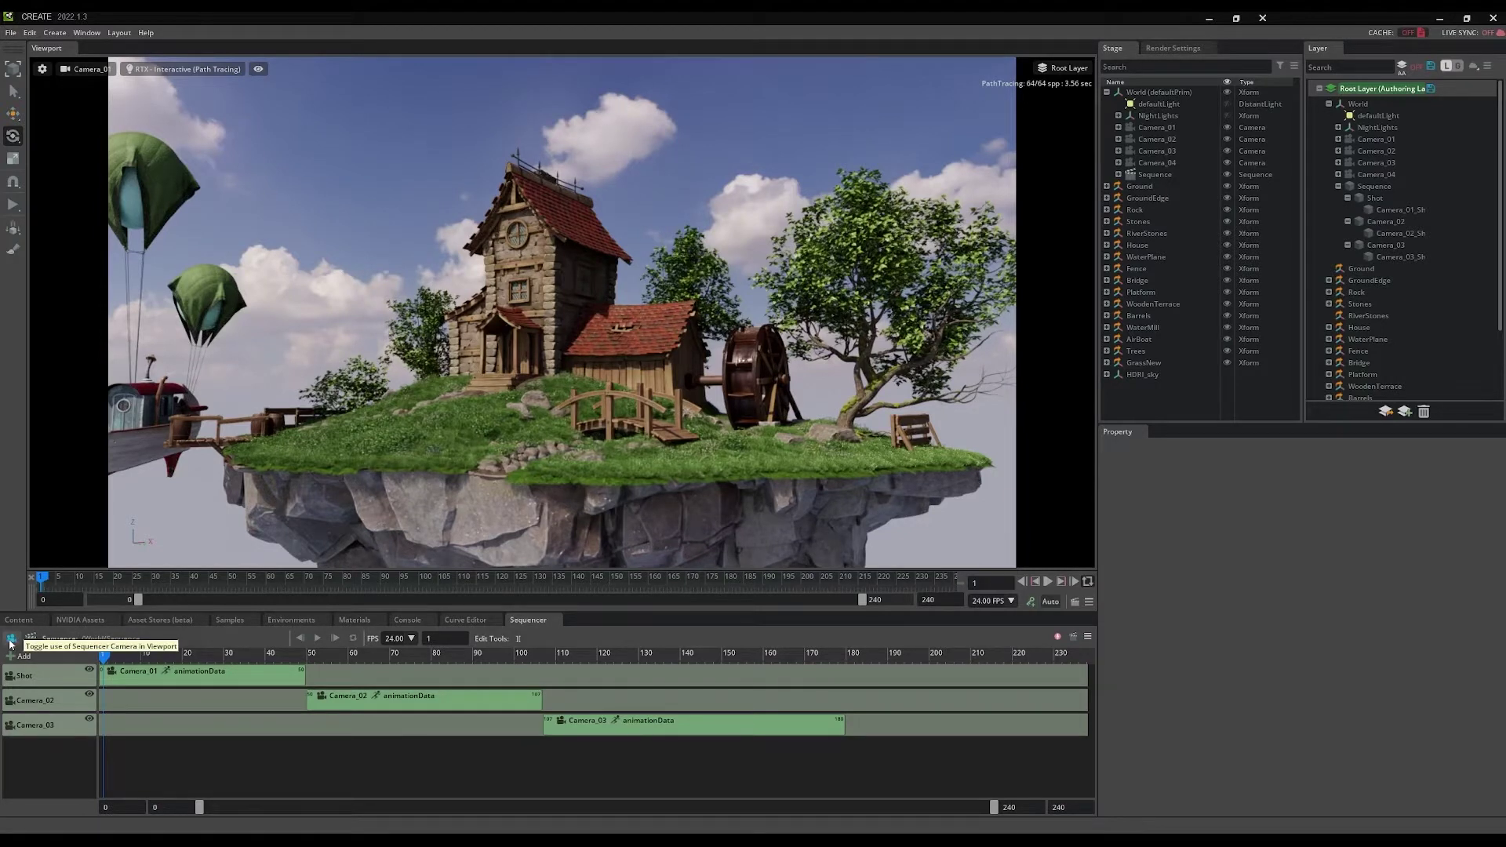
pyautogui.moveTo(106, 659); pyautogui.dragTo(812, 690)
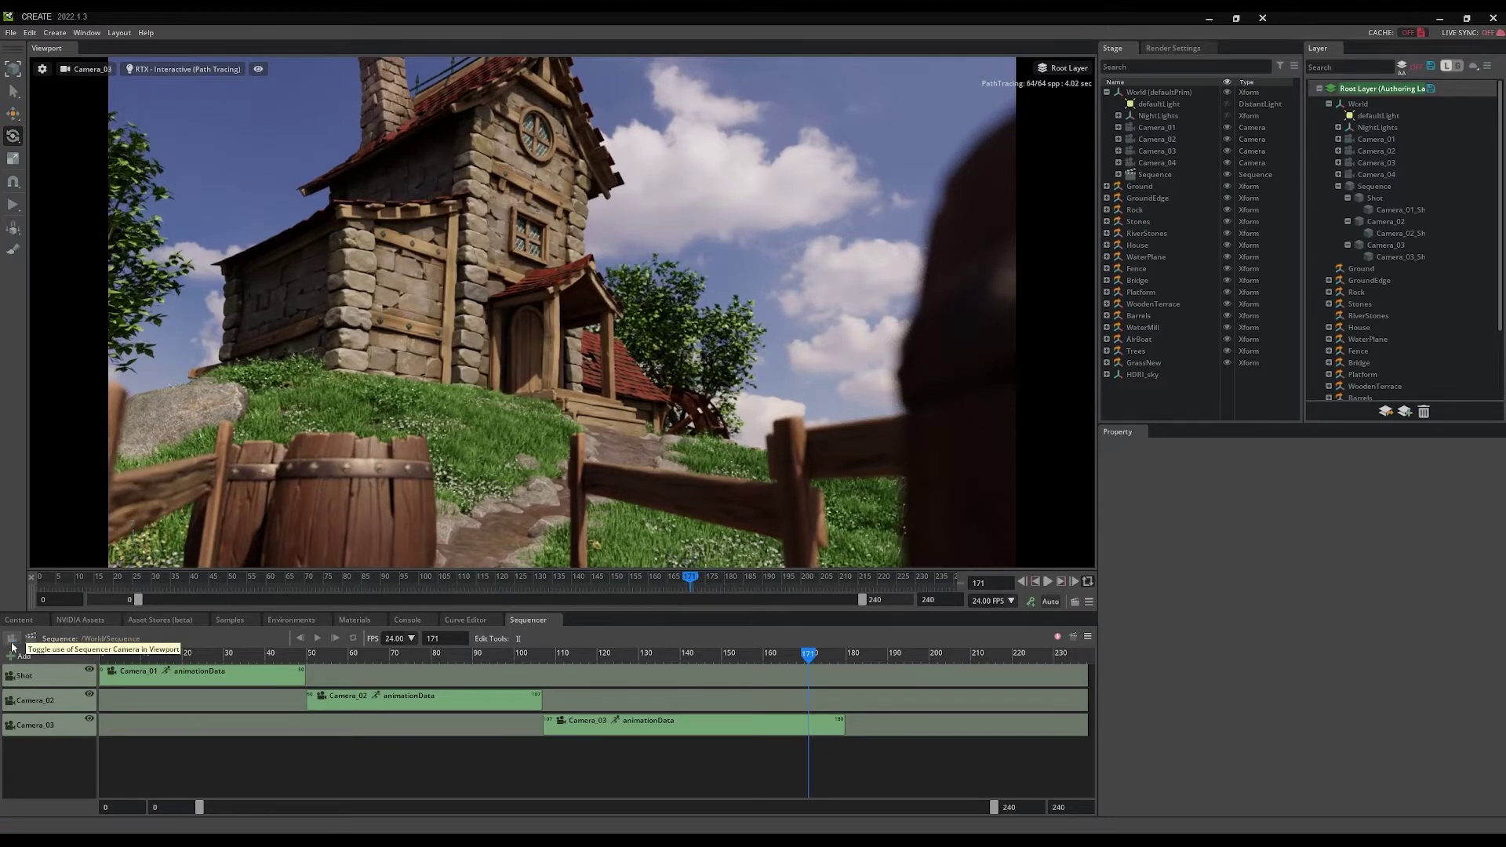
# Switch the viewport to Camera_04 and return the timeline to frame 0
pyautogui.click(86, 69)
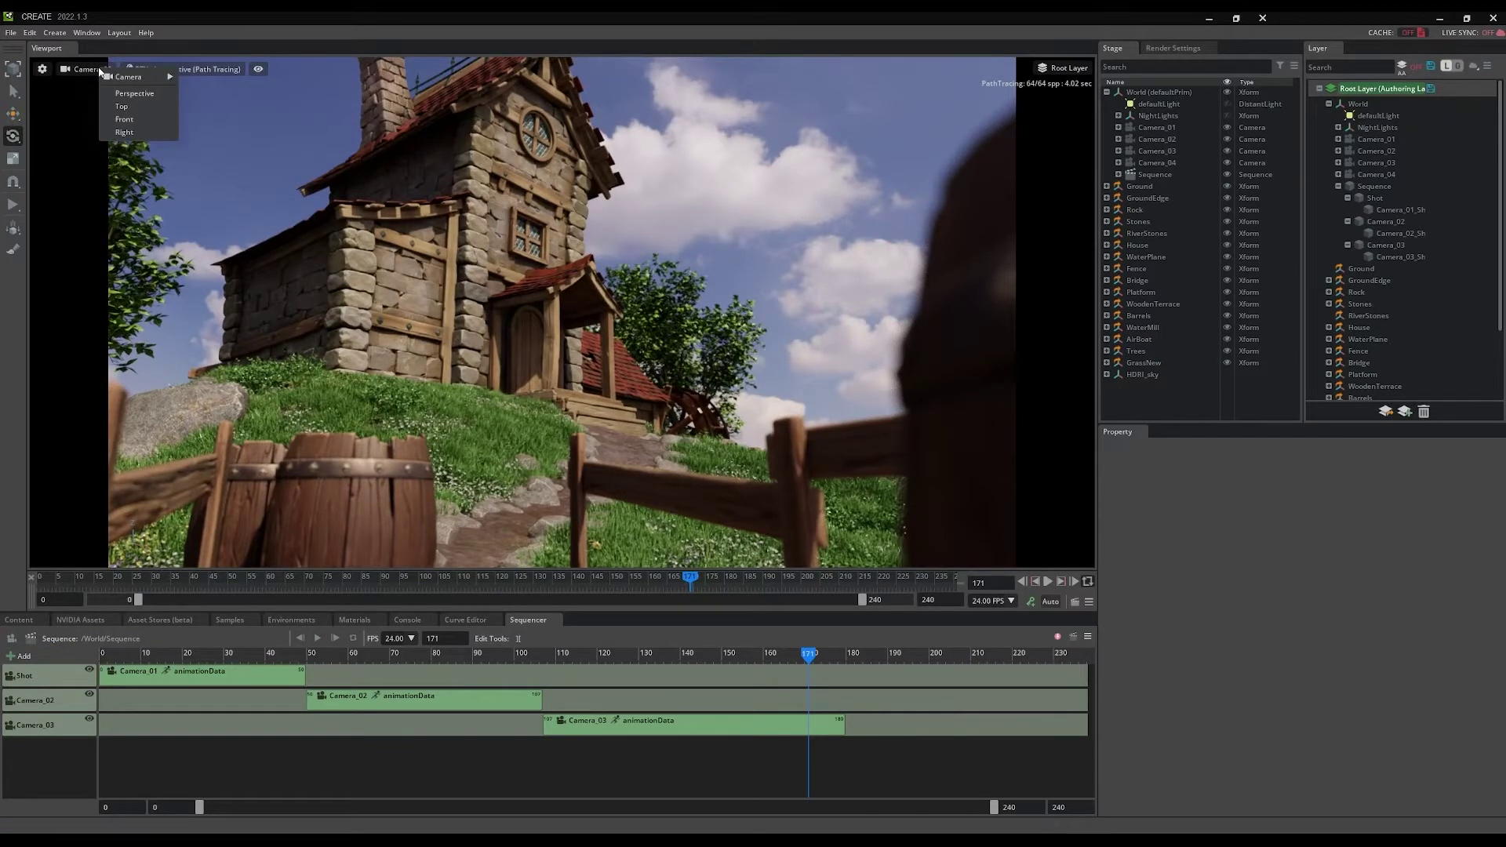
pyautogui.moveTo(137, 76)
pyautogui.click(195, 116)
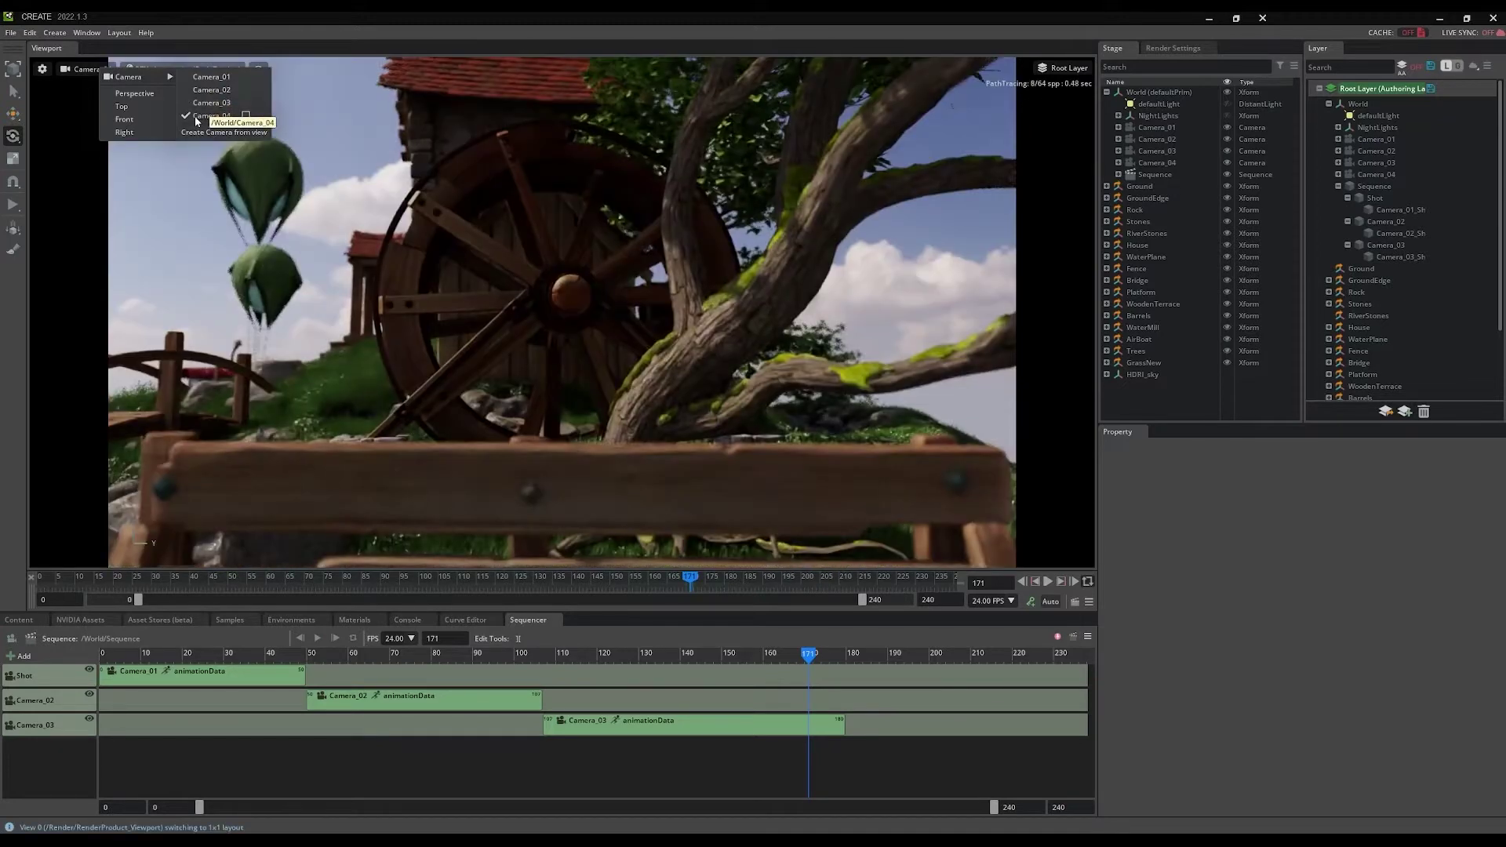
pyautogui.moveTo(95, 575); pyautogui.dragTo(39, 569)
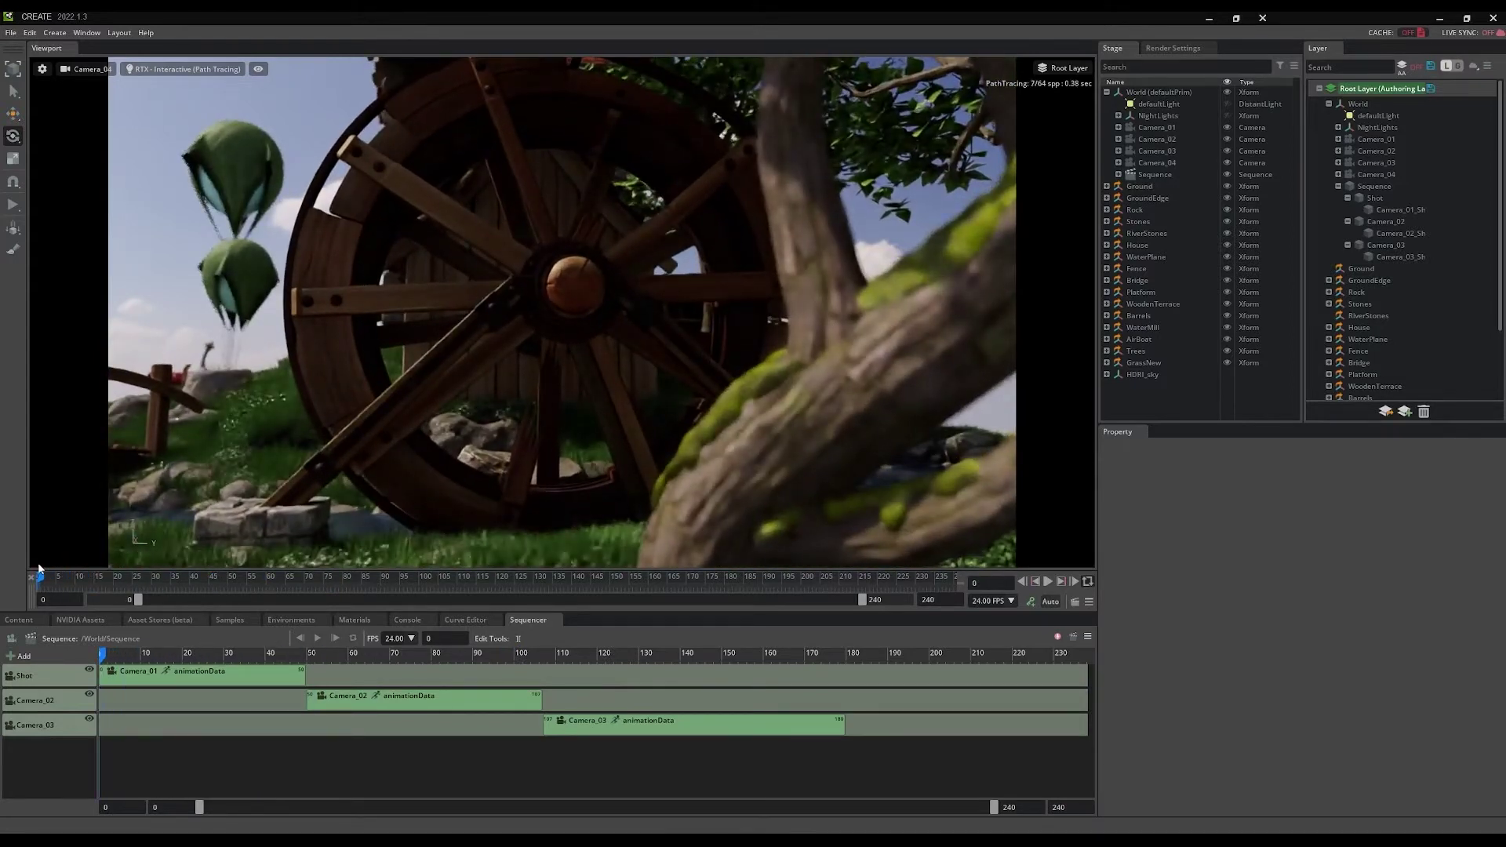
# Show Camera_04's animation in the Curve Editor and set a focus distance key at frame 0
pyautogui.click(466, 620)
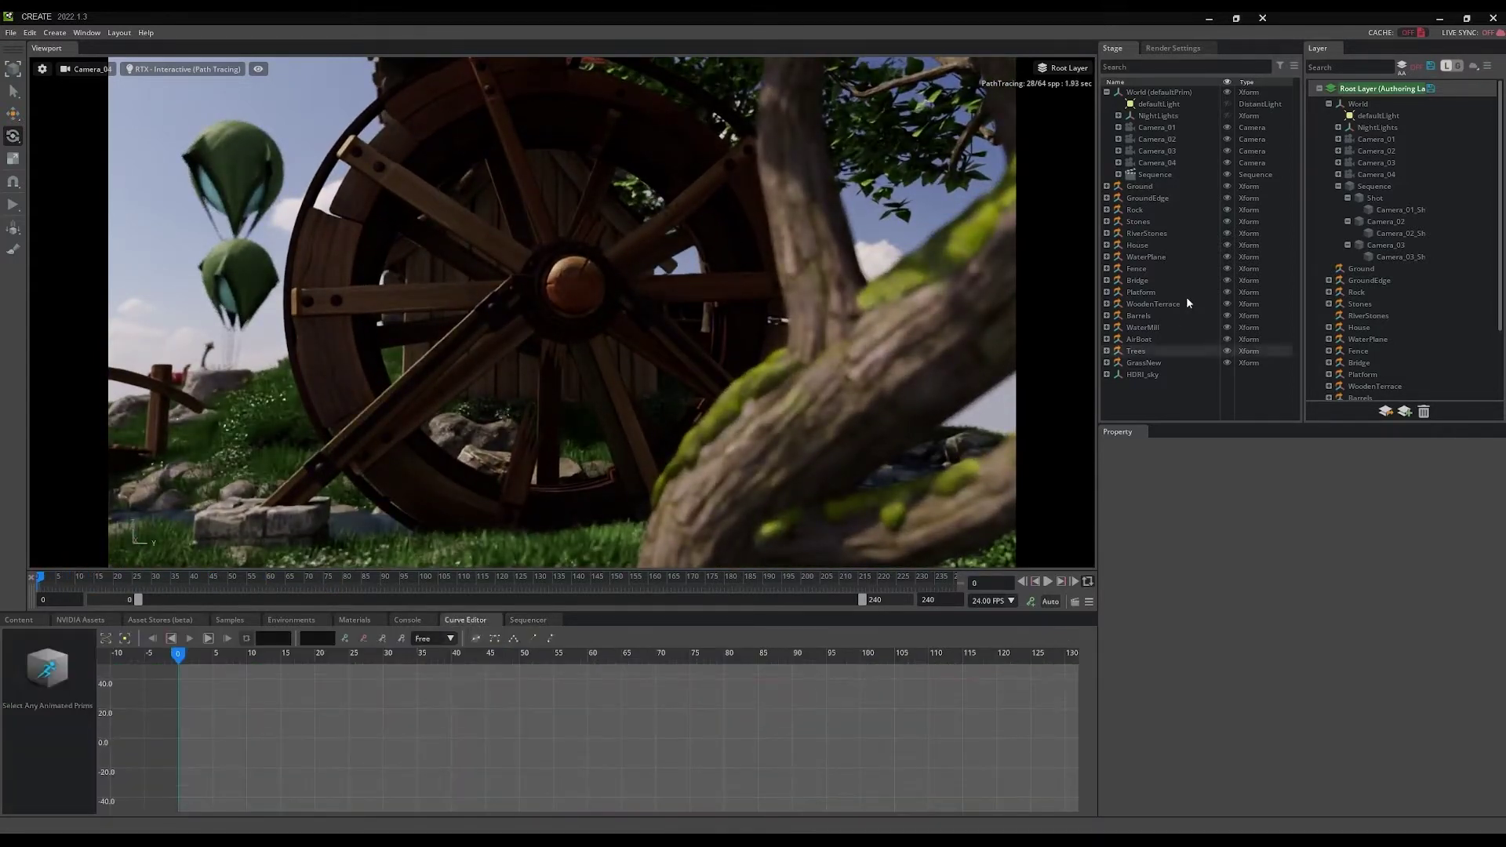
pyautogui.click(1149, 162)
pyautogui.rightClick(1150, 662)
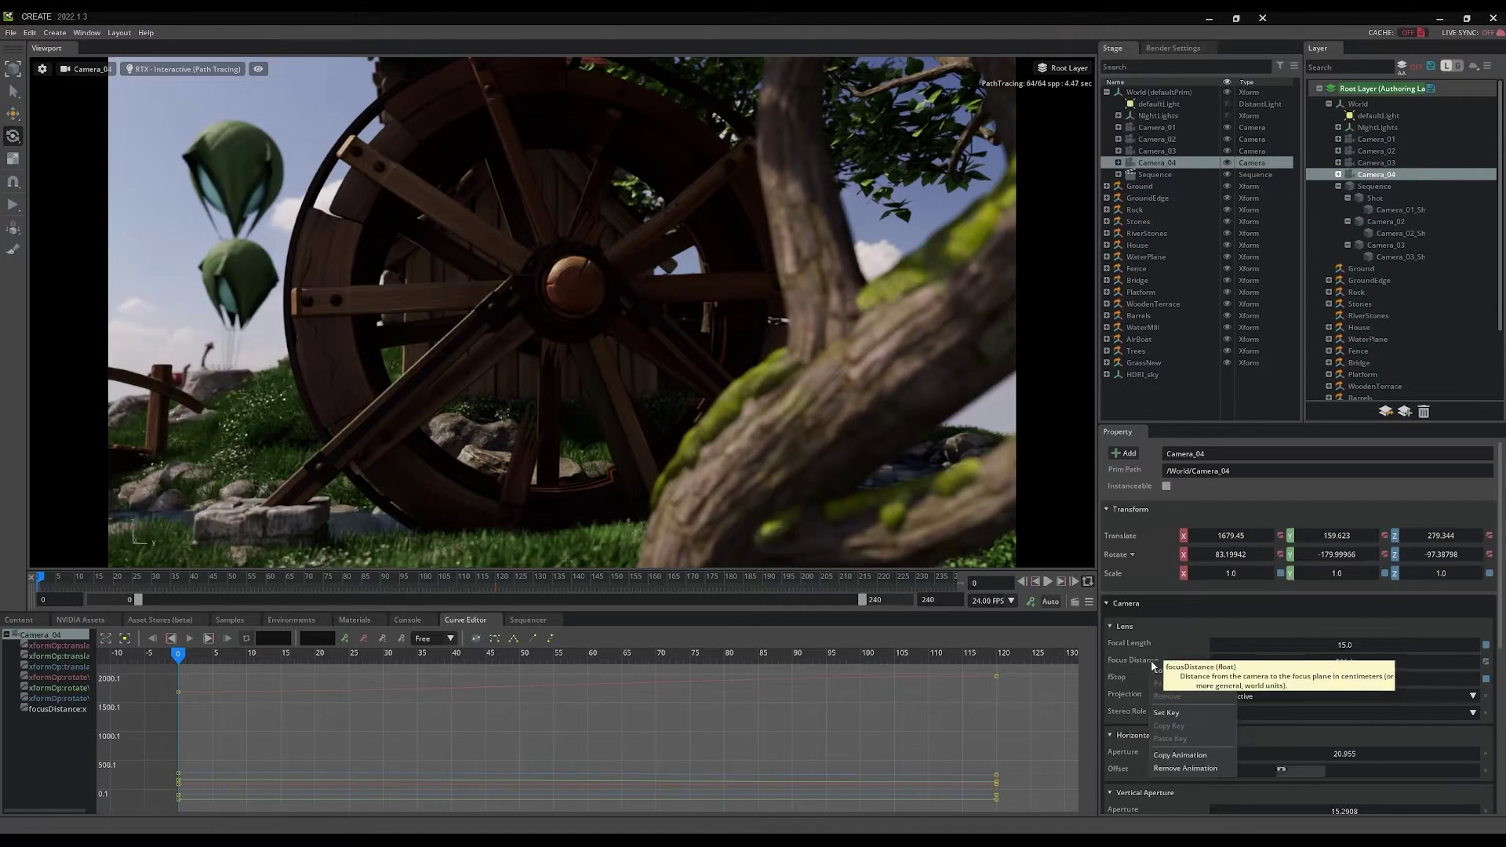
pyautogui.click(1170, 714)
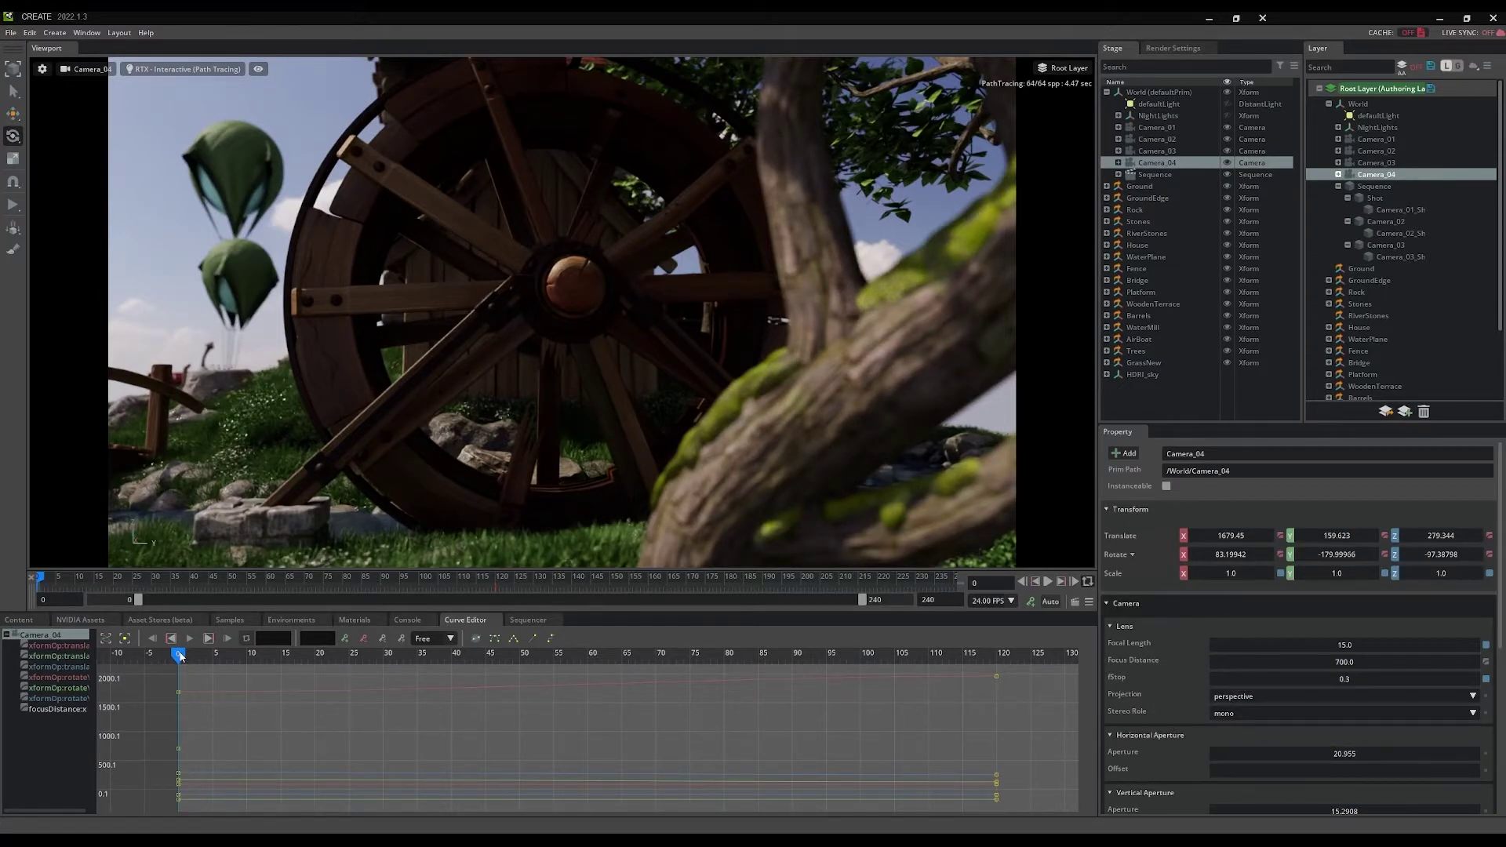
# Set Camera_04's focus distance to 500 at frame 120 and key it there
pyautogui.moveTo(179, 657); pyautogui.dragTo(996, 656)
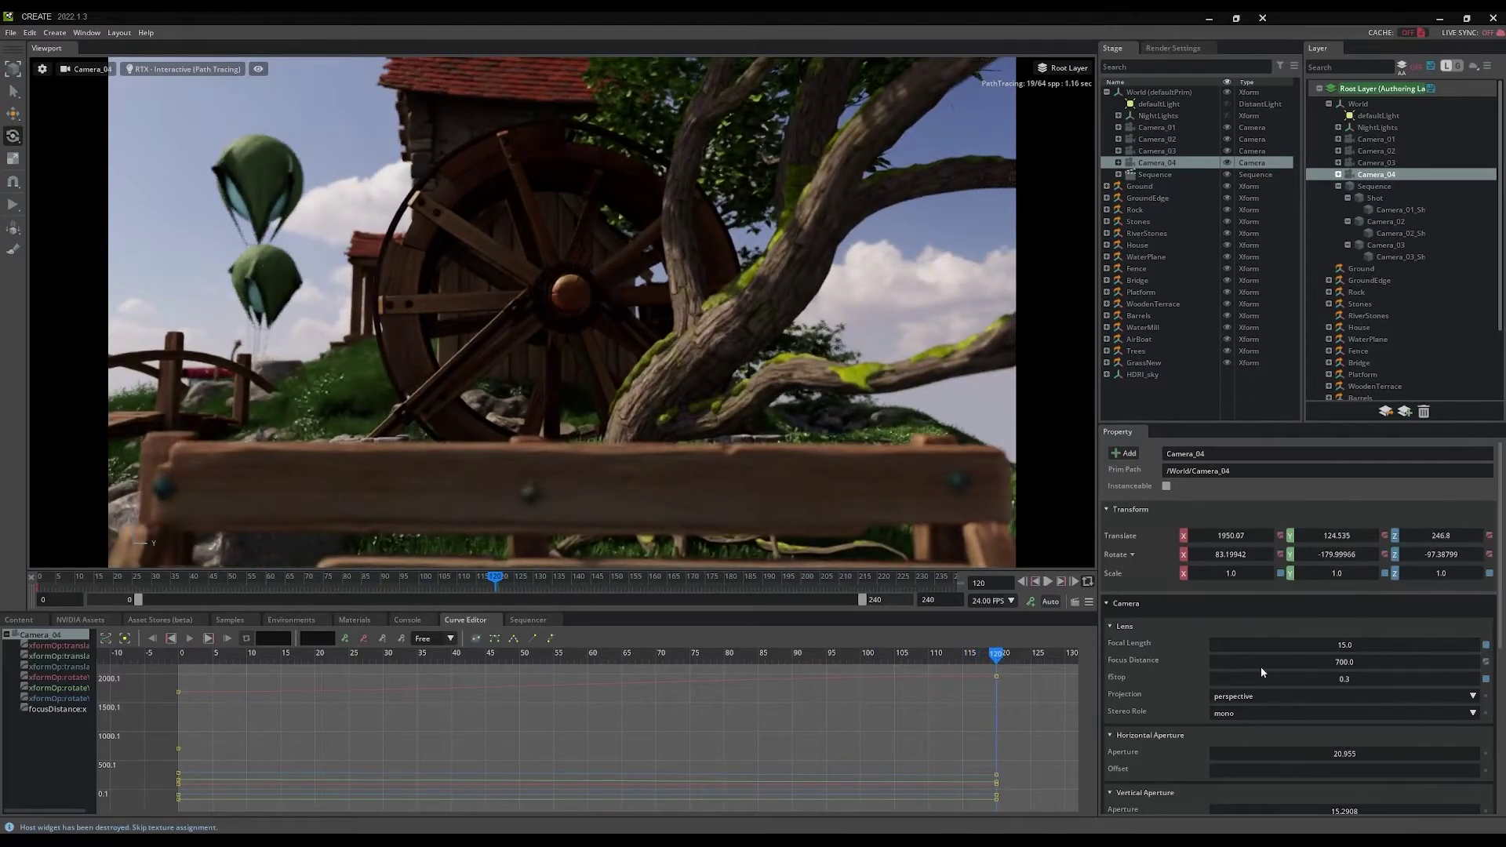
pyautogui.doubleClick(1344, 663)
pyautogui.write('500')
pyautogui.rightClick(1159, 662)
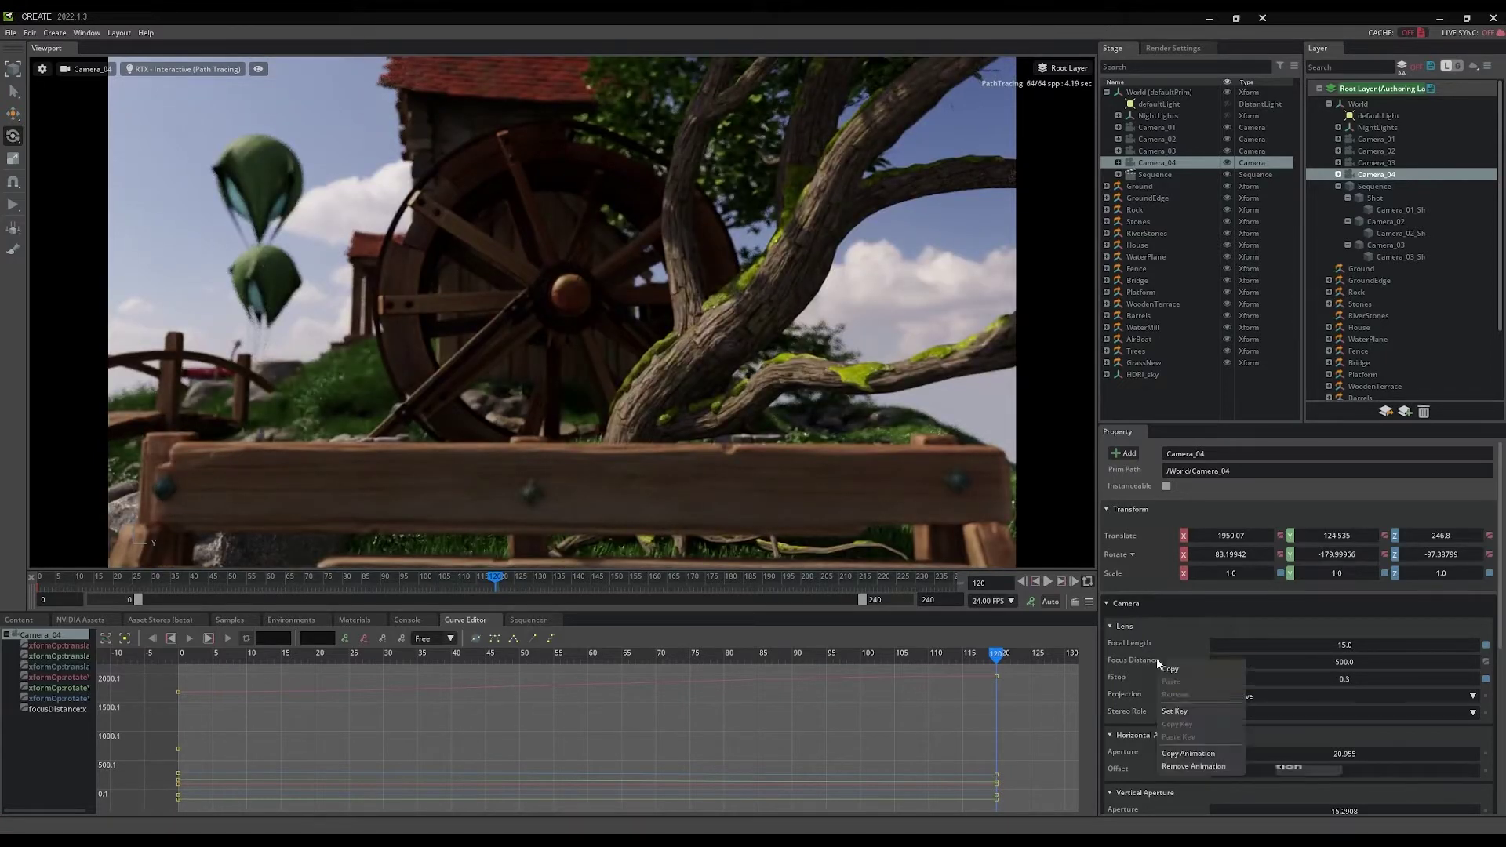
pyautogui.click(1173, 712)
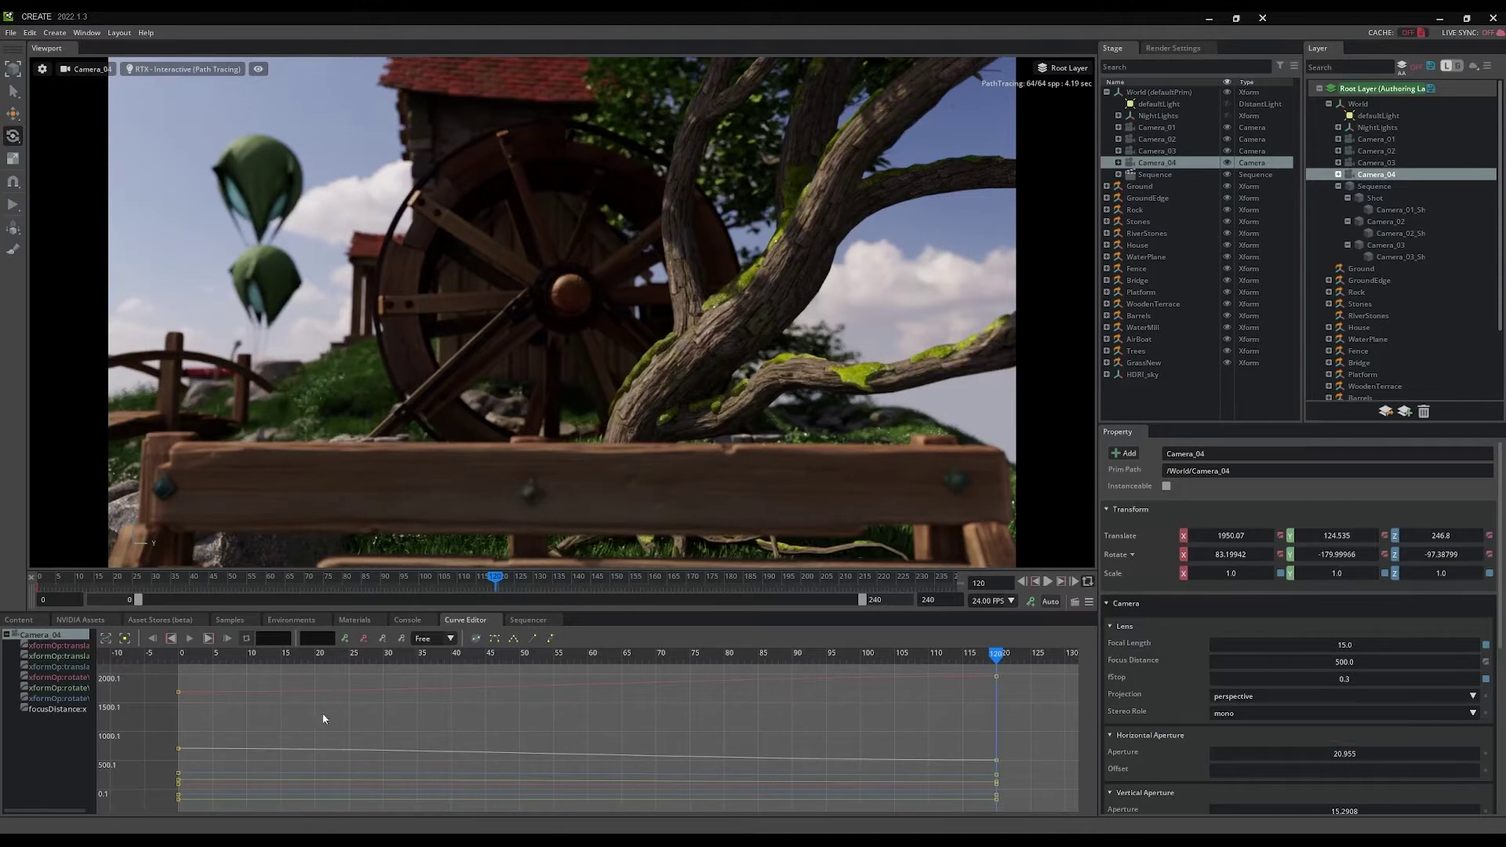
# Isolate and frame the focusDistance curve in the Curve Editor, and scrub Camera_04's animation back to frame 102
pyautogui.click(59, 710)
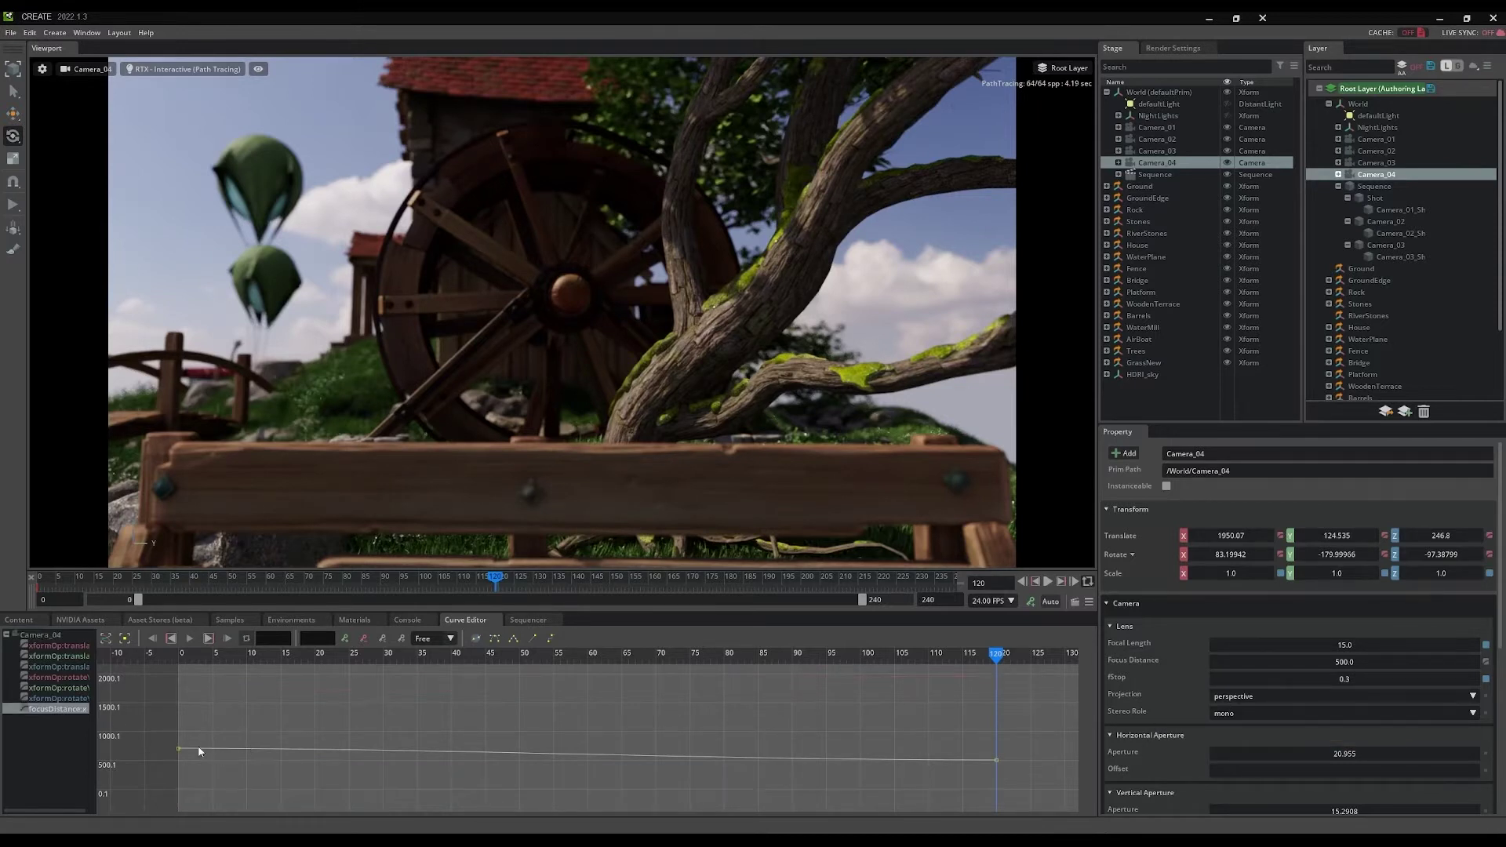
pyautogui.click(105, 639)
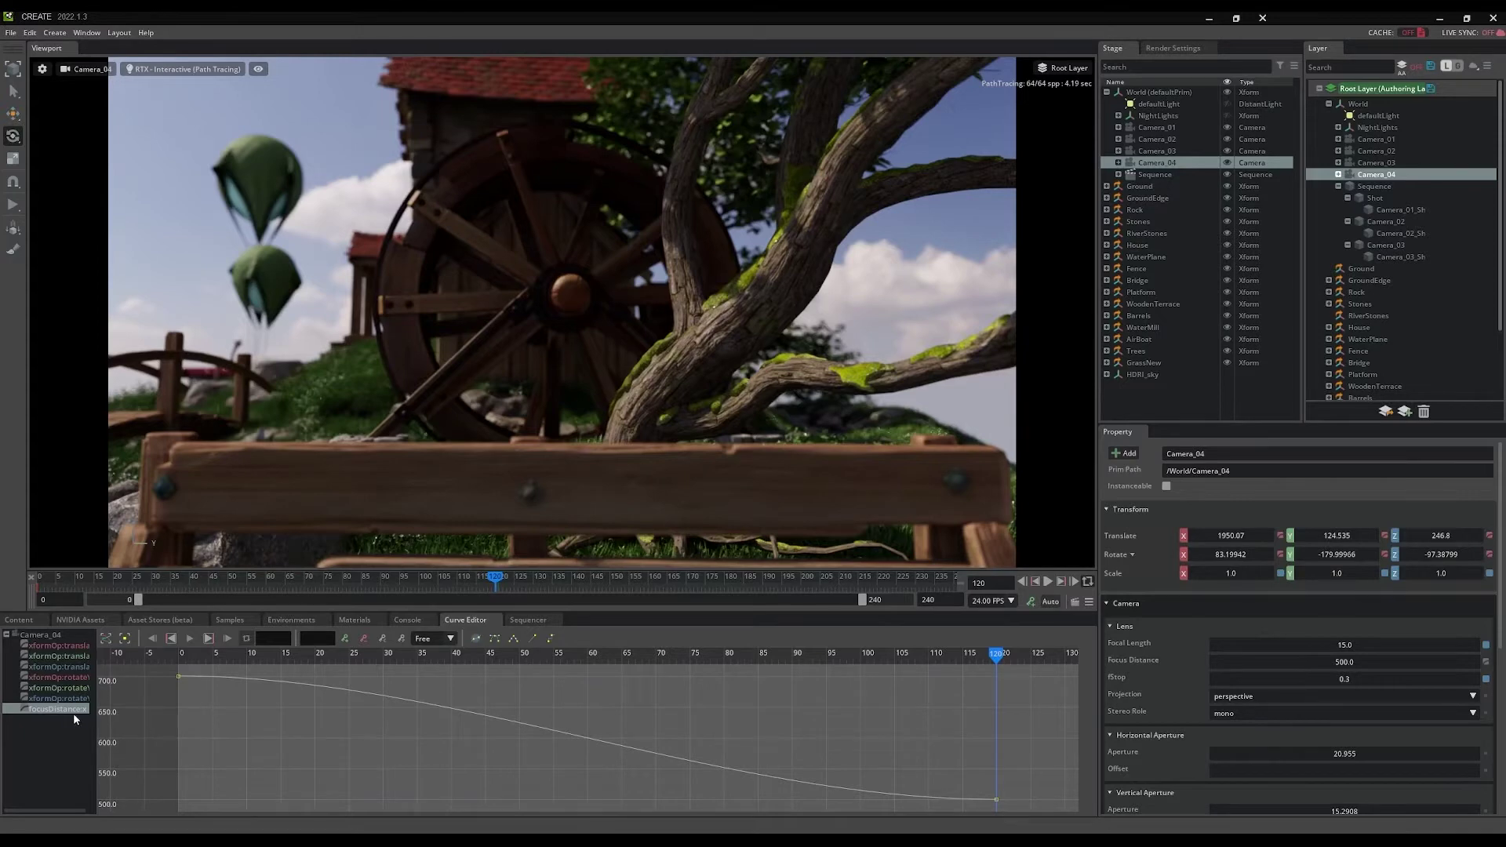
pyautogui.click(50, 634)
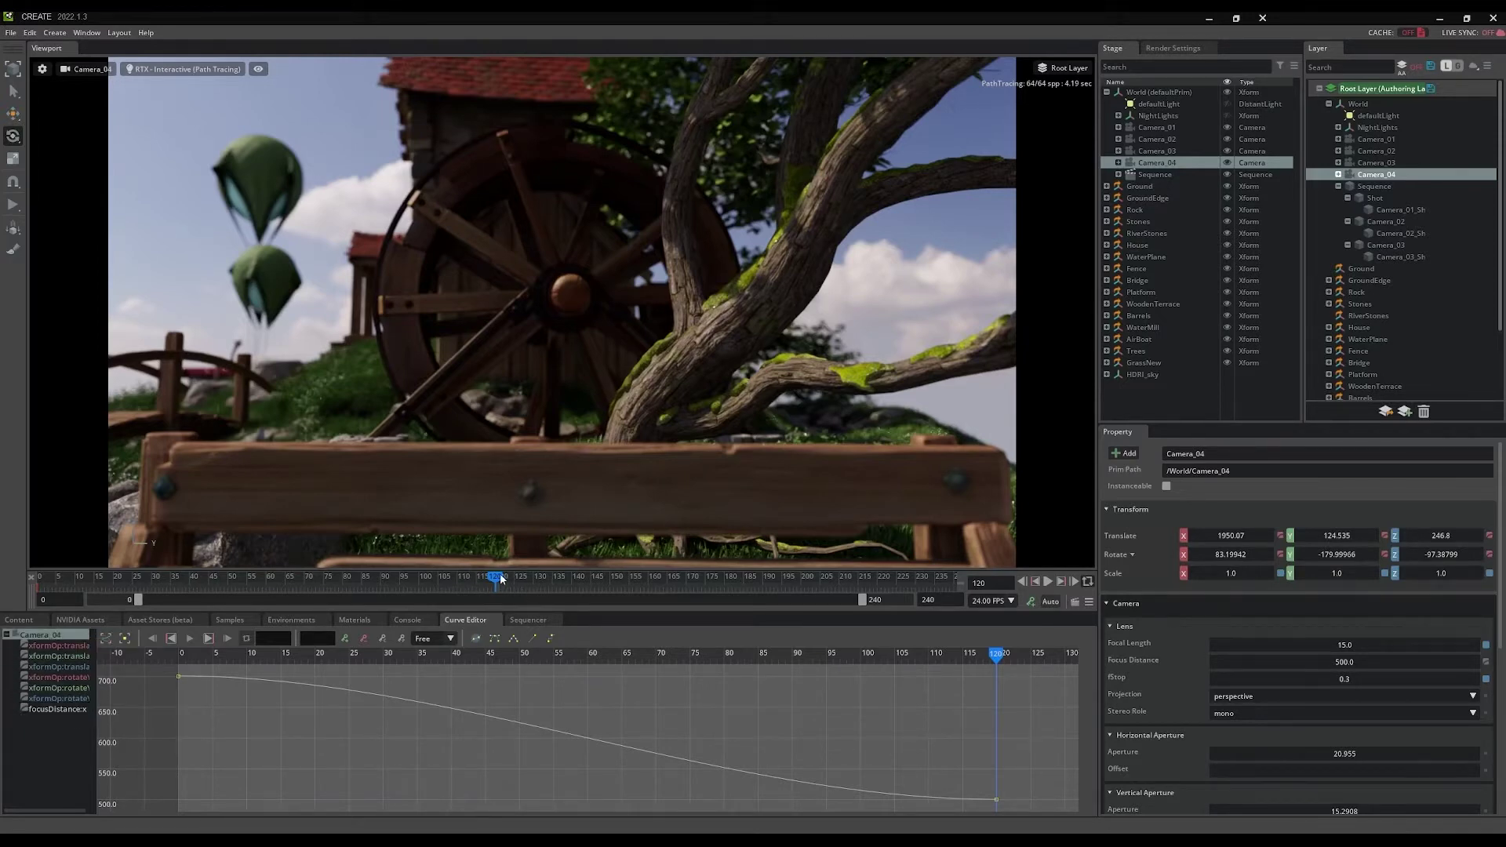
pyautogui.moveTo(500, 579); pyautogui.dragTo(430, 579)
# Add Camera_04 to the Sequencer as a shot starting at frame 180 and scrub through the camera sequence
pyautogui.click(521, 620)
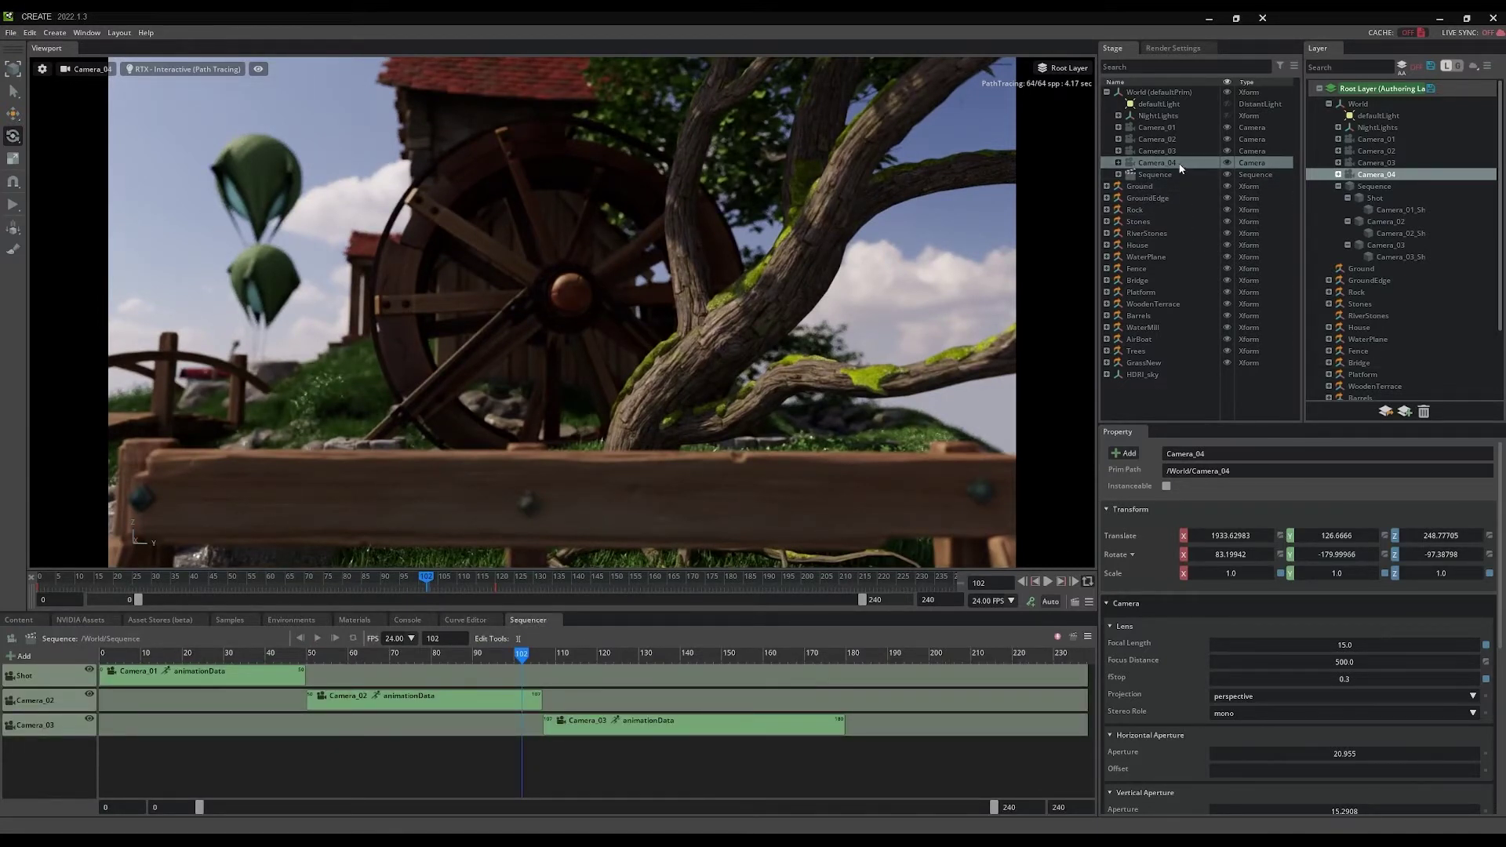
pyautogui.moveTo(1178, 164); pyautogui.dragTo(956, 768)
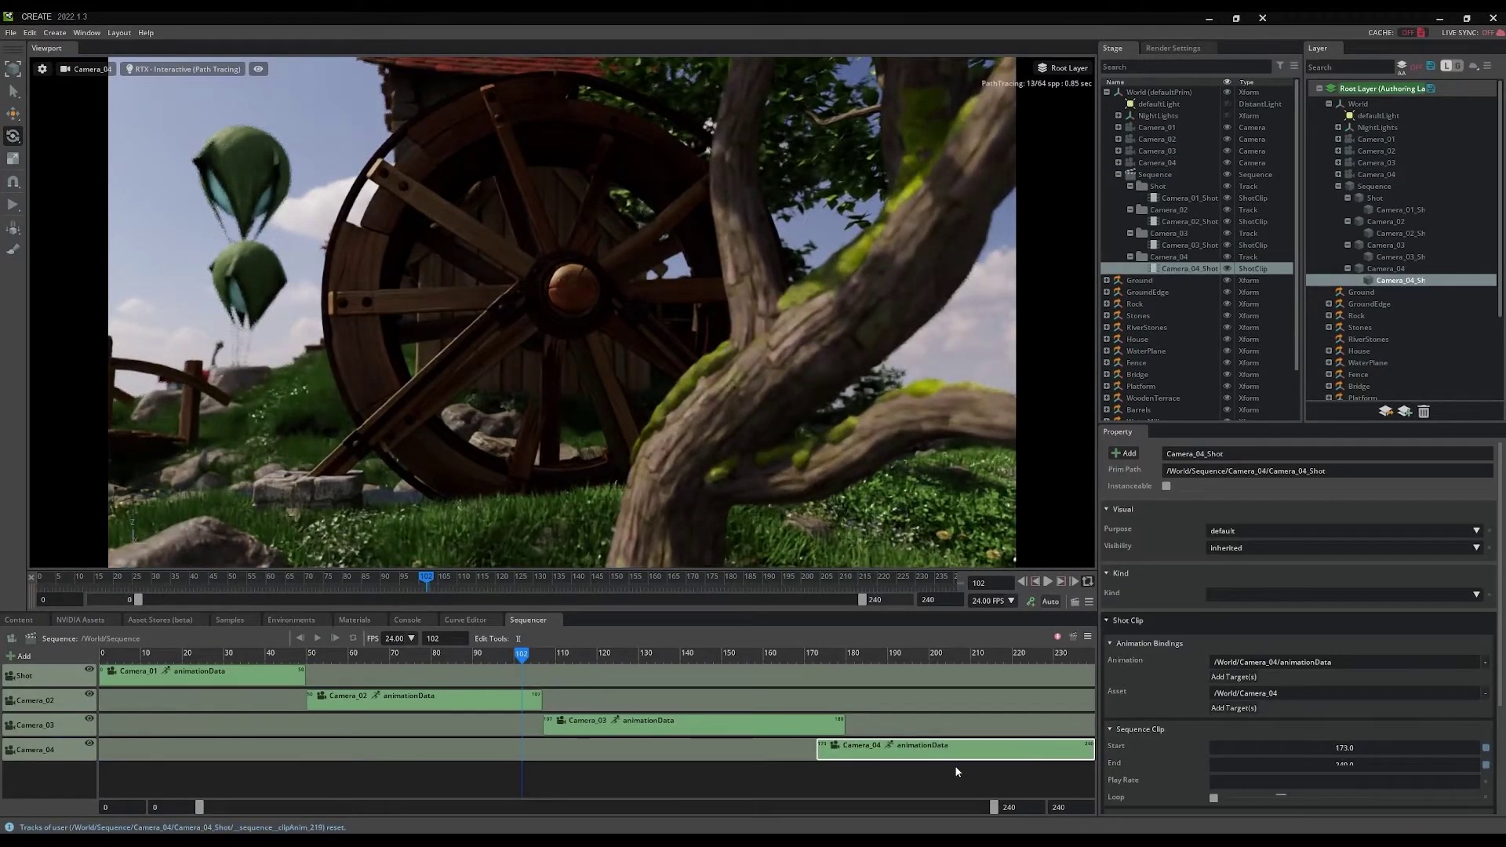
pyautogui.moveTo(823, 754); pyautogui.dragTo(850, 753)
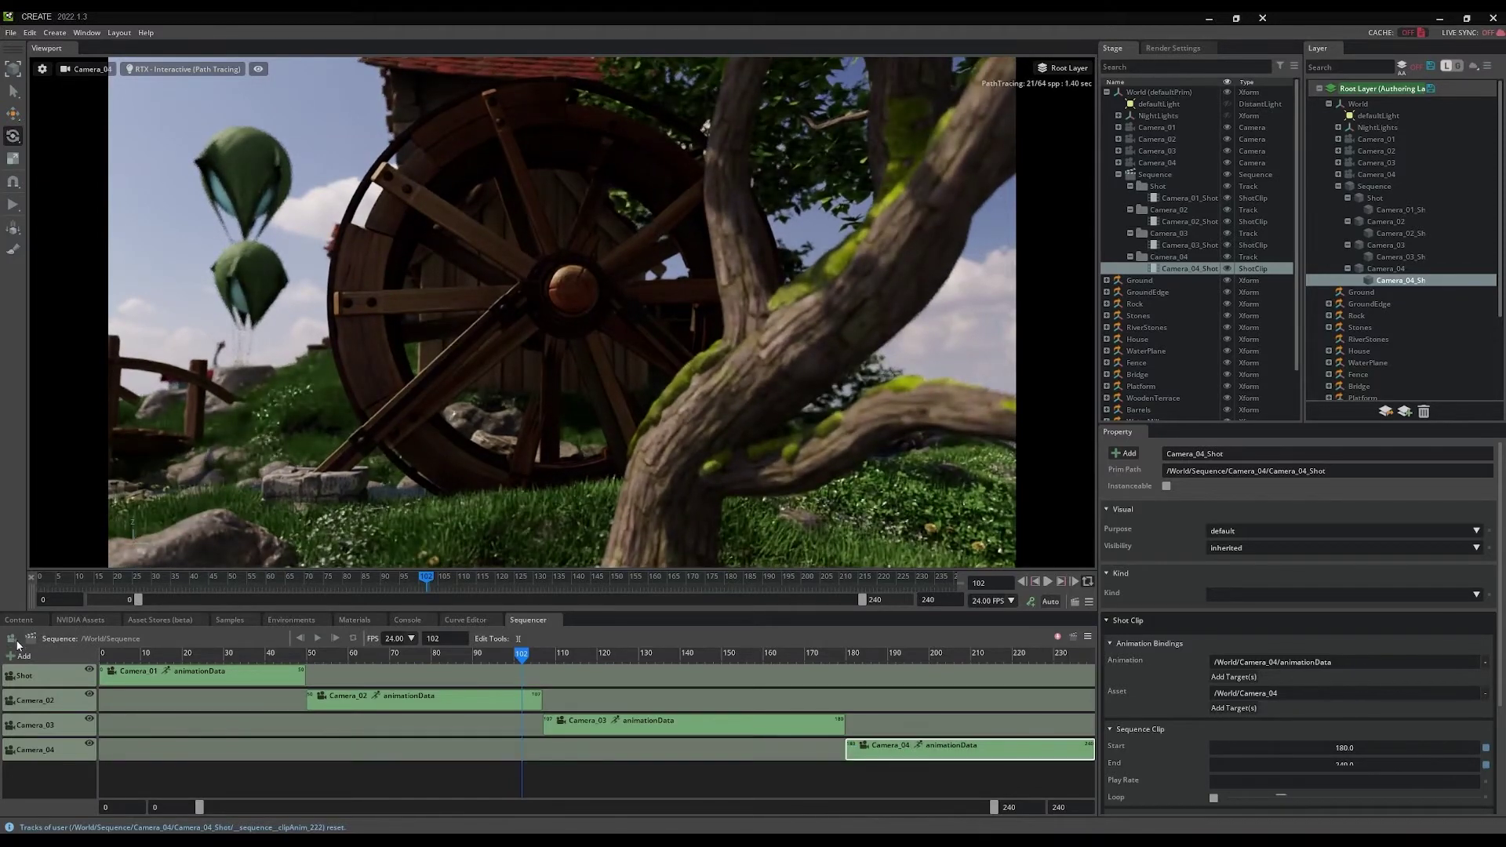
pyautogui.click(13, 639)
pyautogui.moveTo(295, 577); pyautogui.dragTo(956, 653)
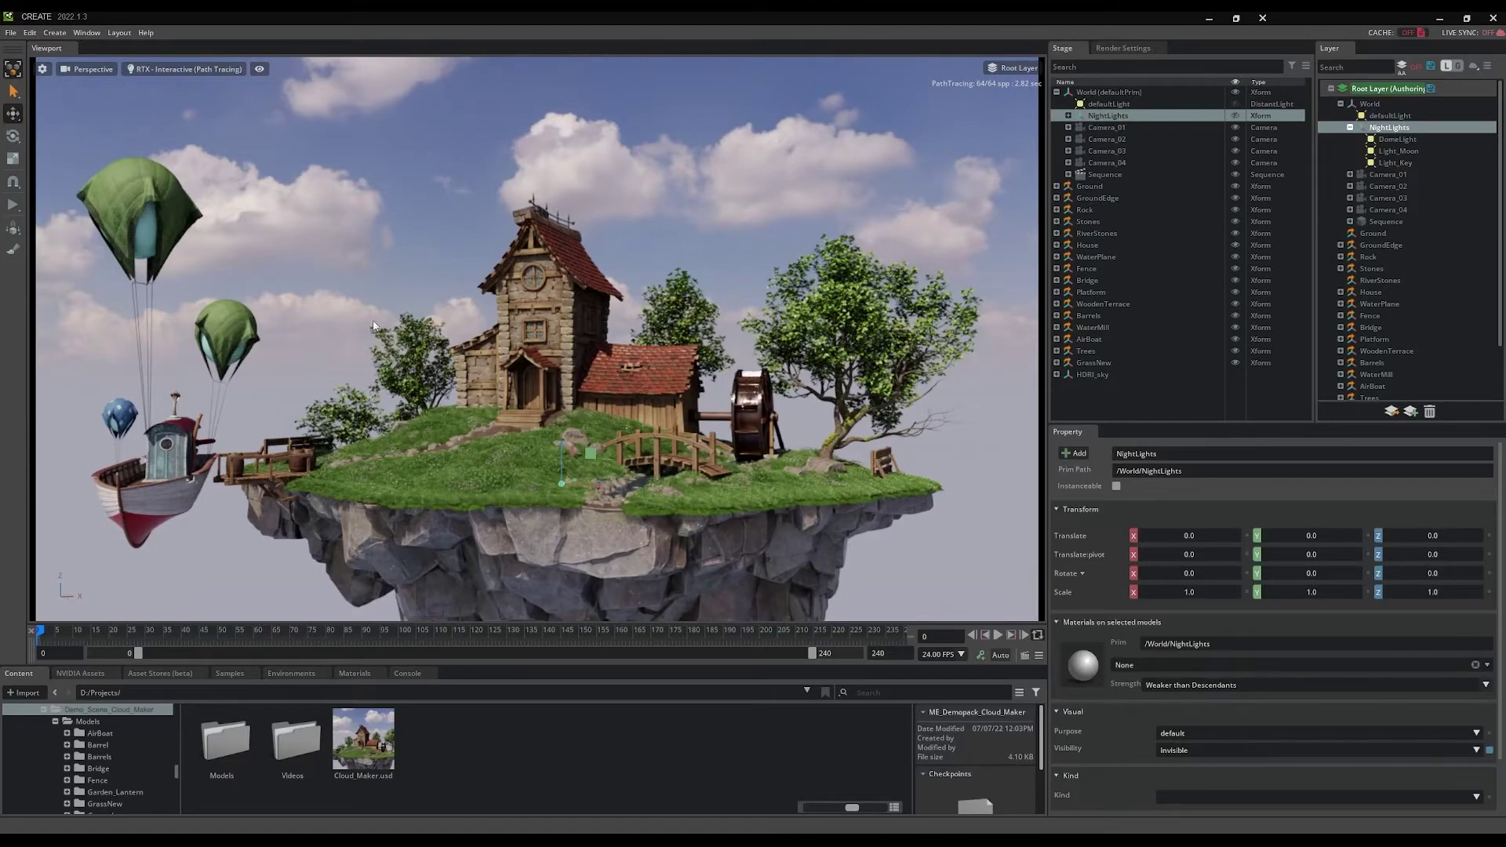
# Set the HDRI dome light's Z rotation to 117.2 and open the SkySphereChase folder of sky textures
pyautogui.keyDown('alt'); pyautogui.moveTo(406, 328); pyautogui.dragTo(355, 321); pyautogui.keyUp('alt')
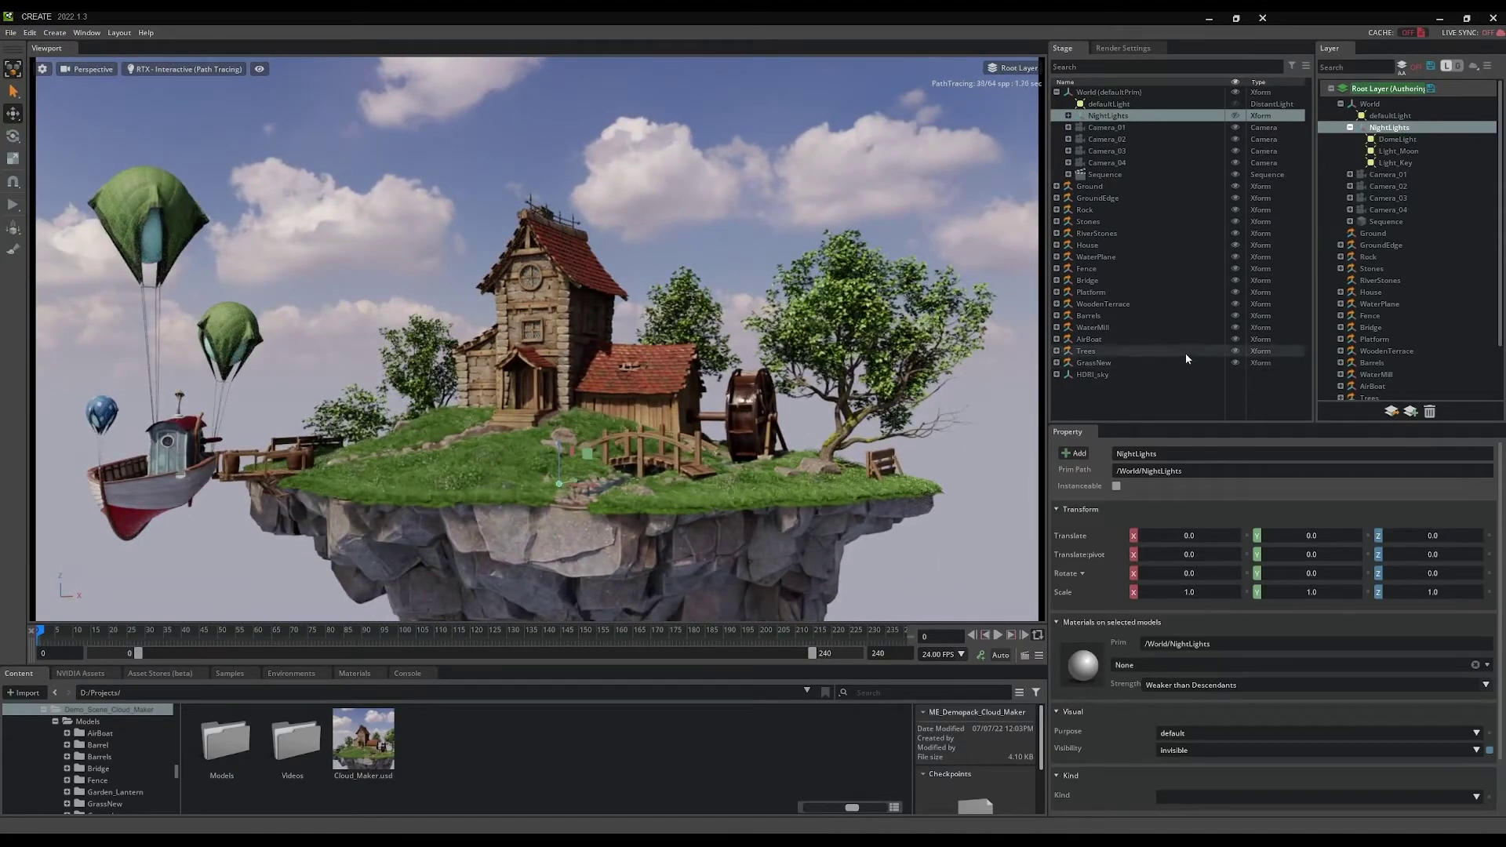
pyautogui.click(1057, 375)
pyautogui.click(1095, 385)
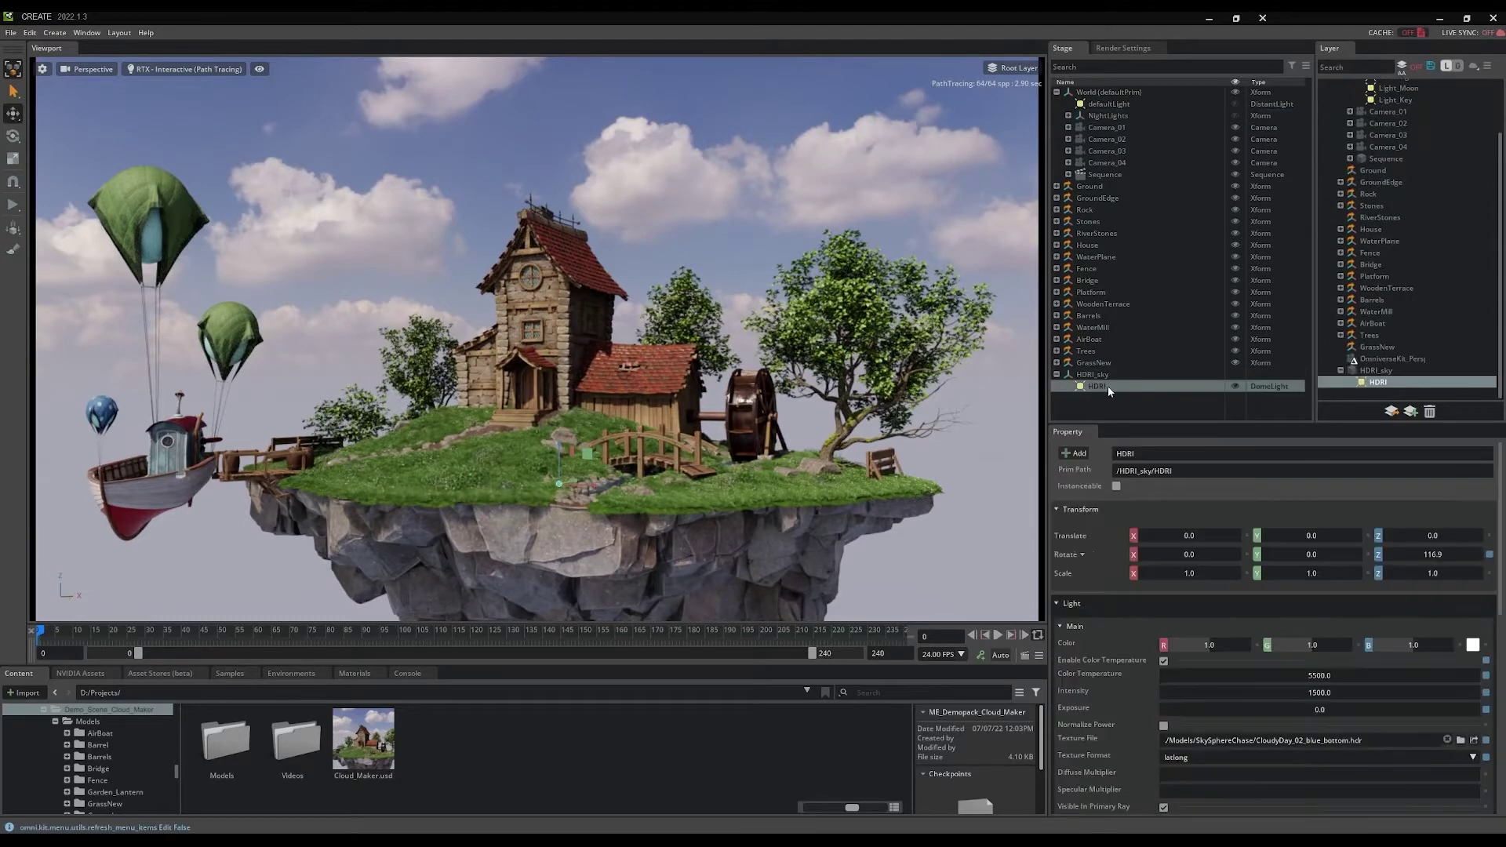
pyautogui.moveTo(1449, 557)
pyautogui.mouseDown()
pyautogui.moveTo(1256, 554)
pyautogui.moveTo(1447, 562)
pyautogui.mouseUp()
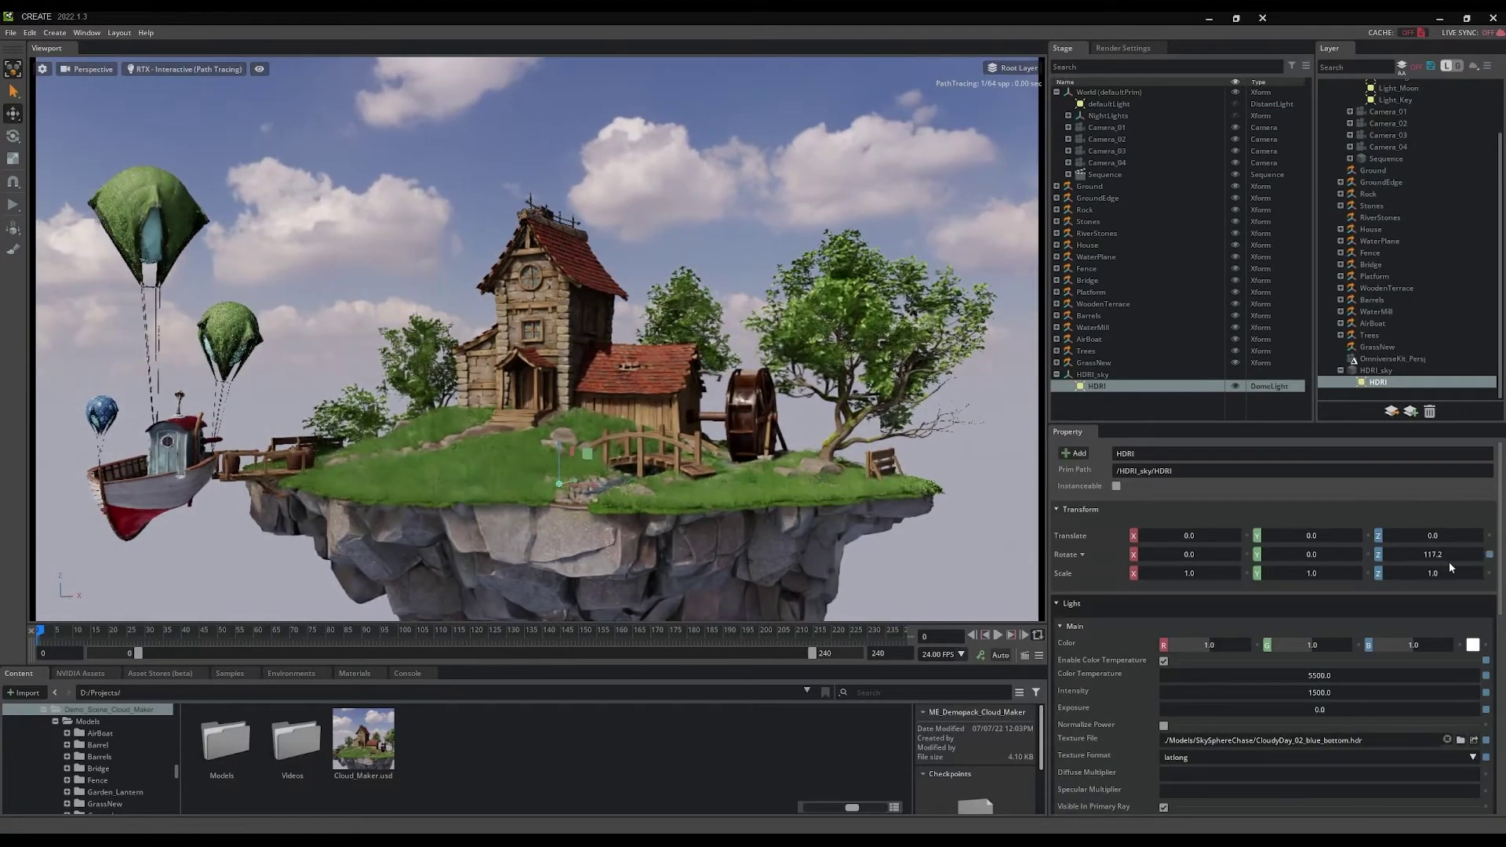
pyautogui.scroll(-5, 76, 750)
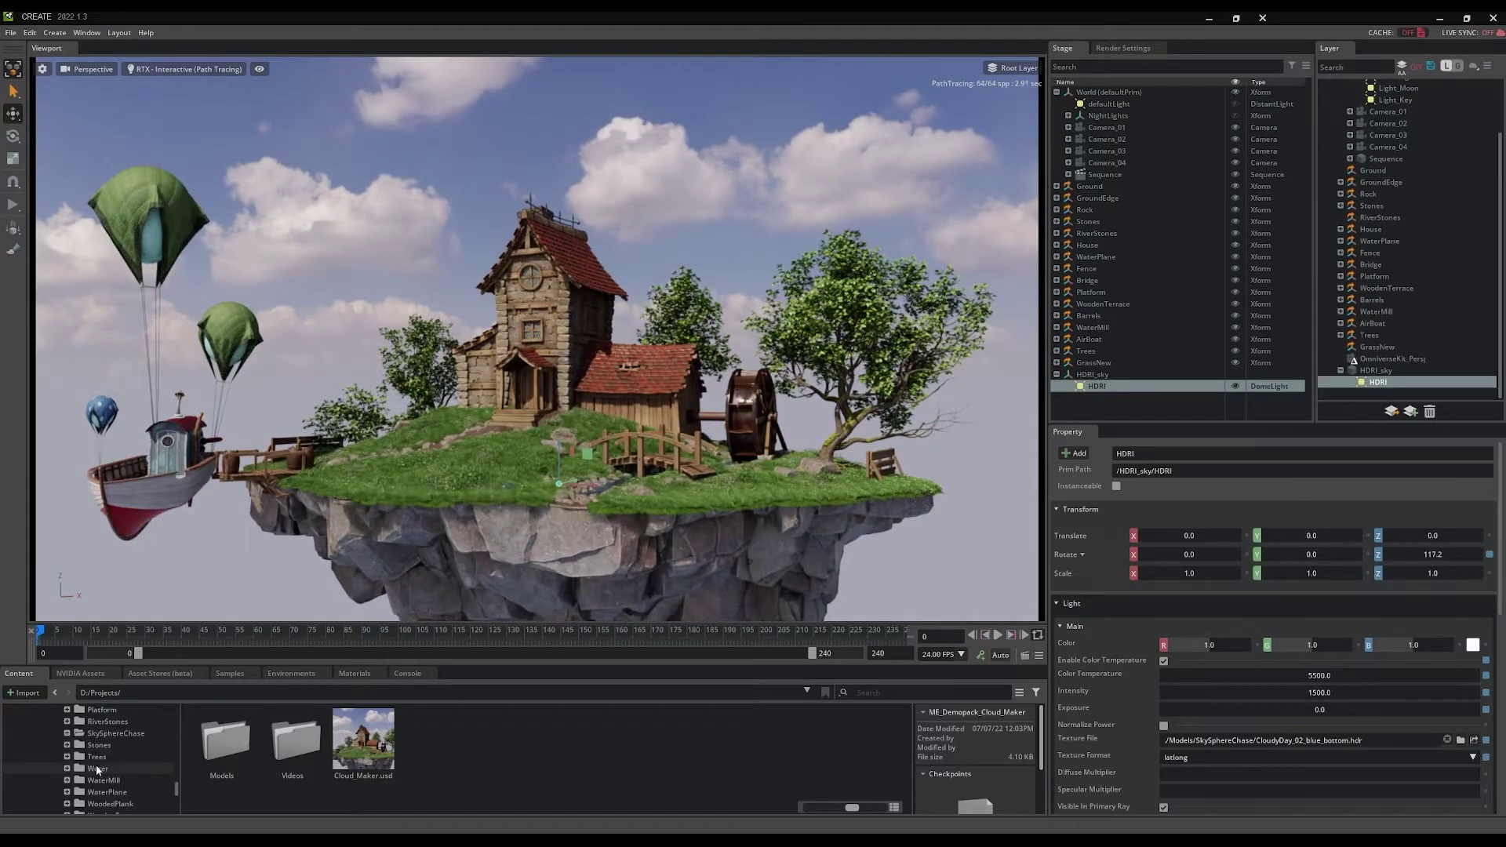
pyautogui.click(104, 735)
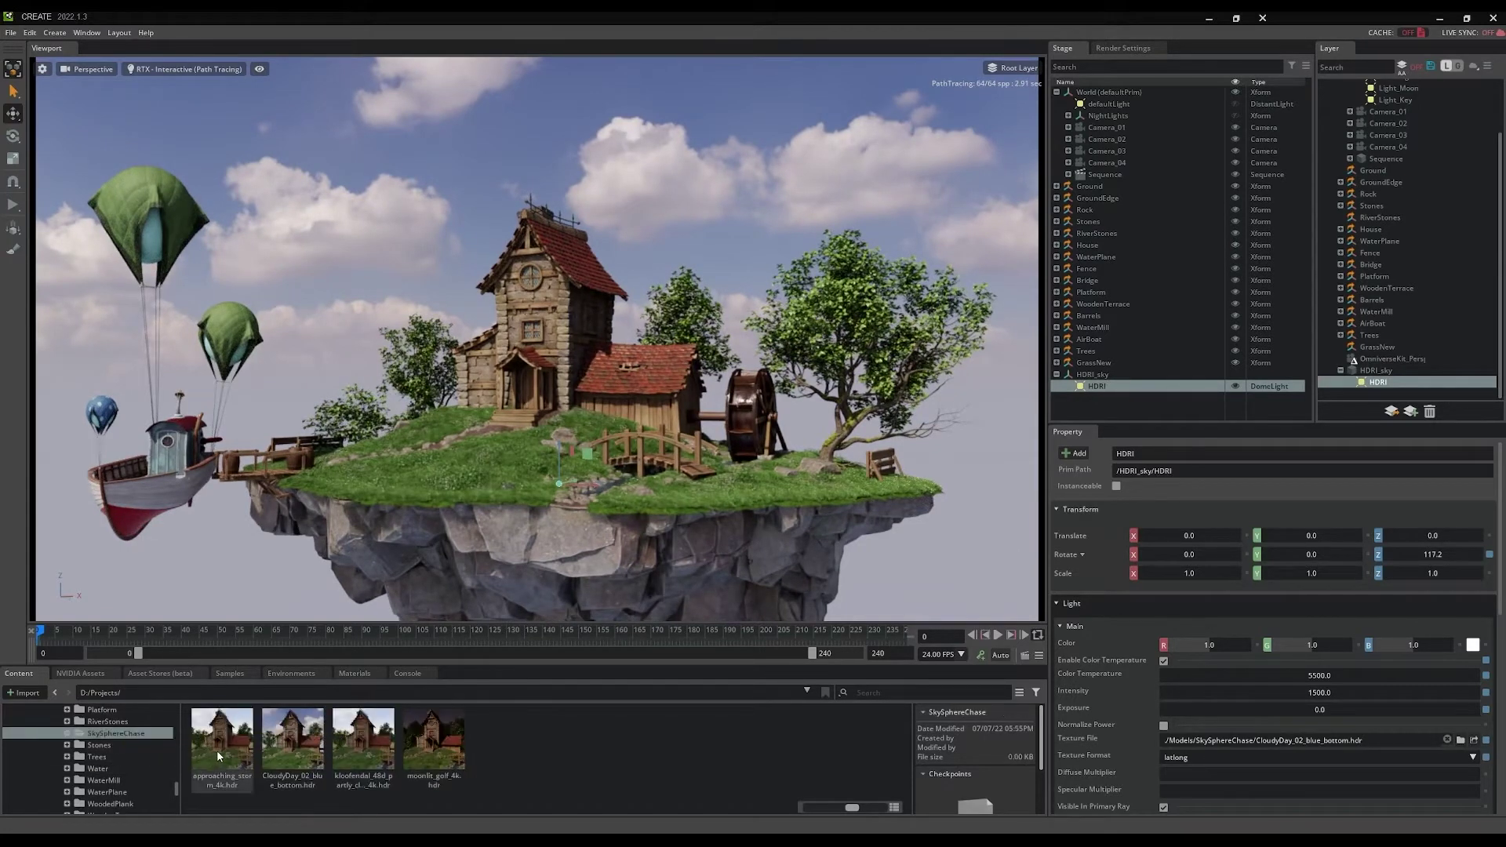
# Try approaching_storm_4k.hdr as the HDRI light's texture, with its Z rotation set to 64.4
pyautogui.moveTo(217, 750); pyautogui.dragTo(1303, 739)
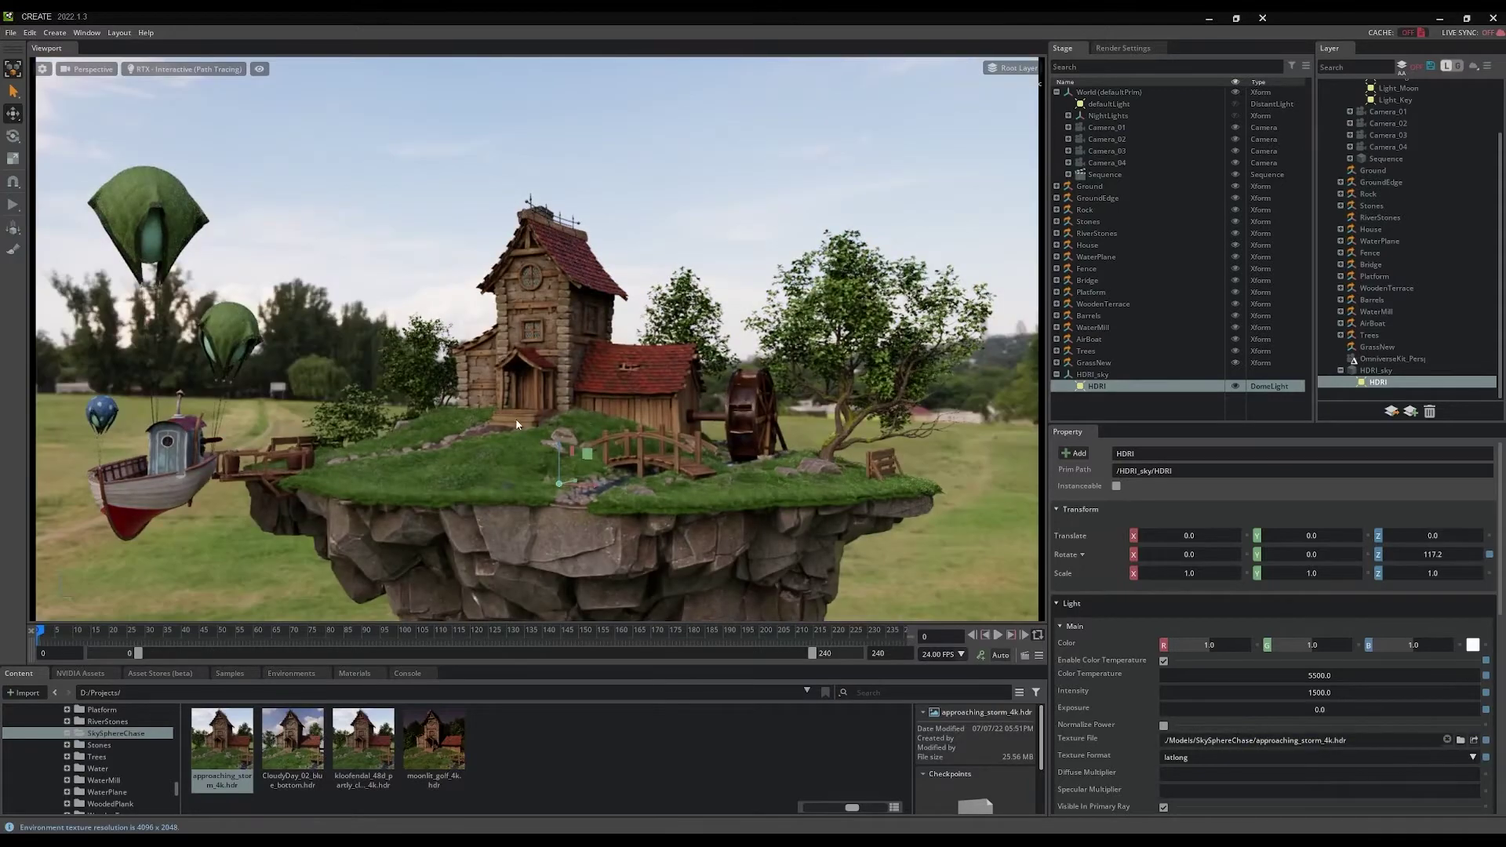
pyautogui.keyDown('alt'); pyautogui.moveTo(516, 418); pyautogui.dragTo(484, 429); pyautogui.keyUp('alt')
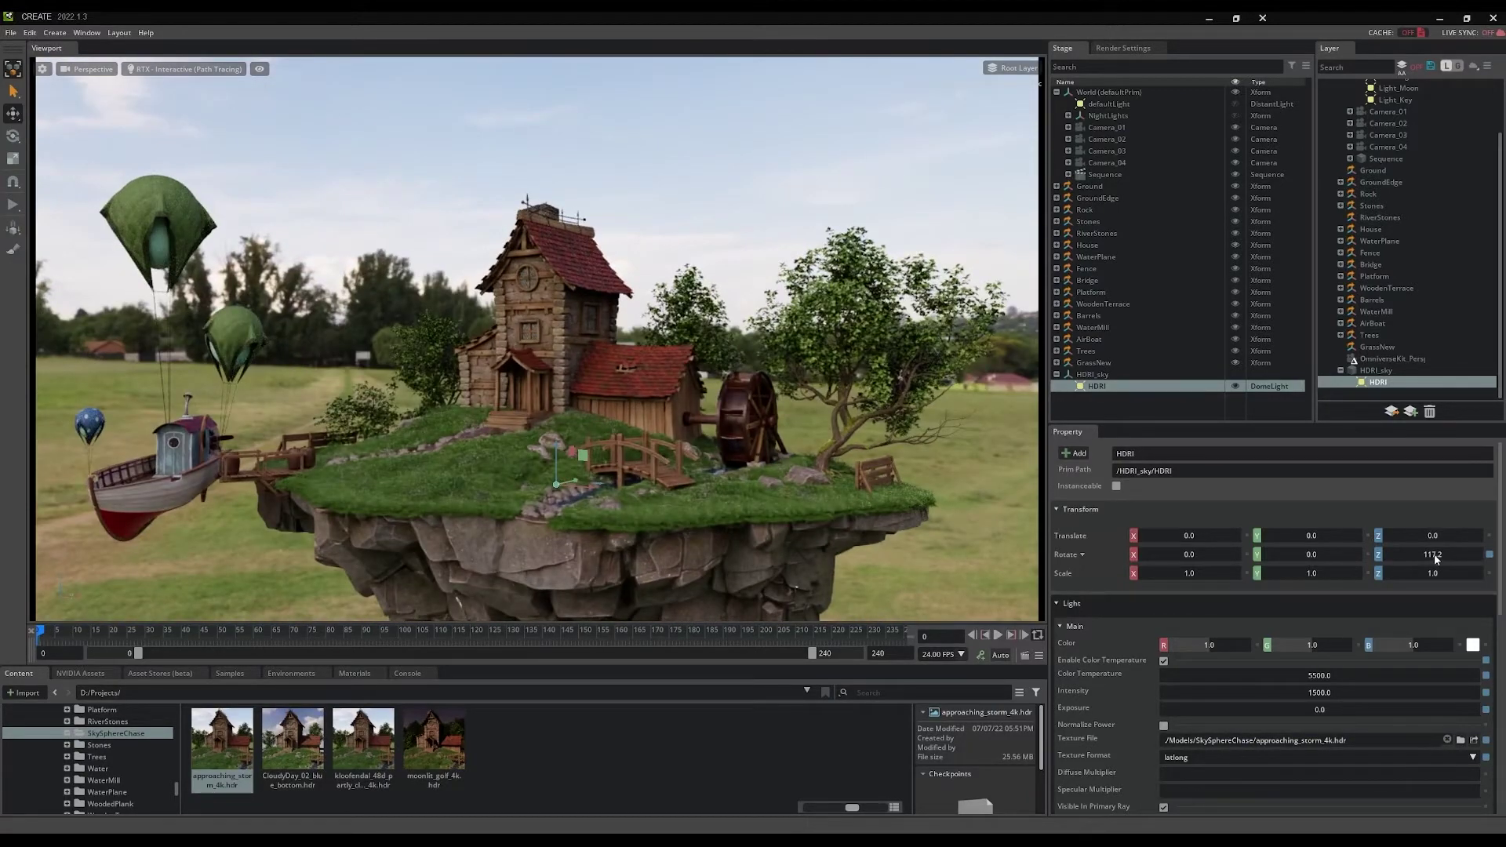
pyautogui.moveTo(1438, 559); pyautogui.dragTo(1124, 534)
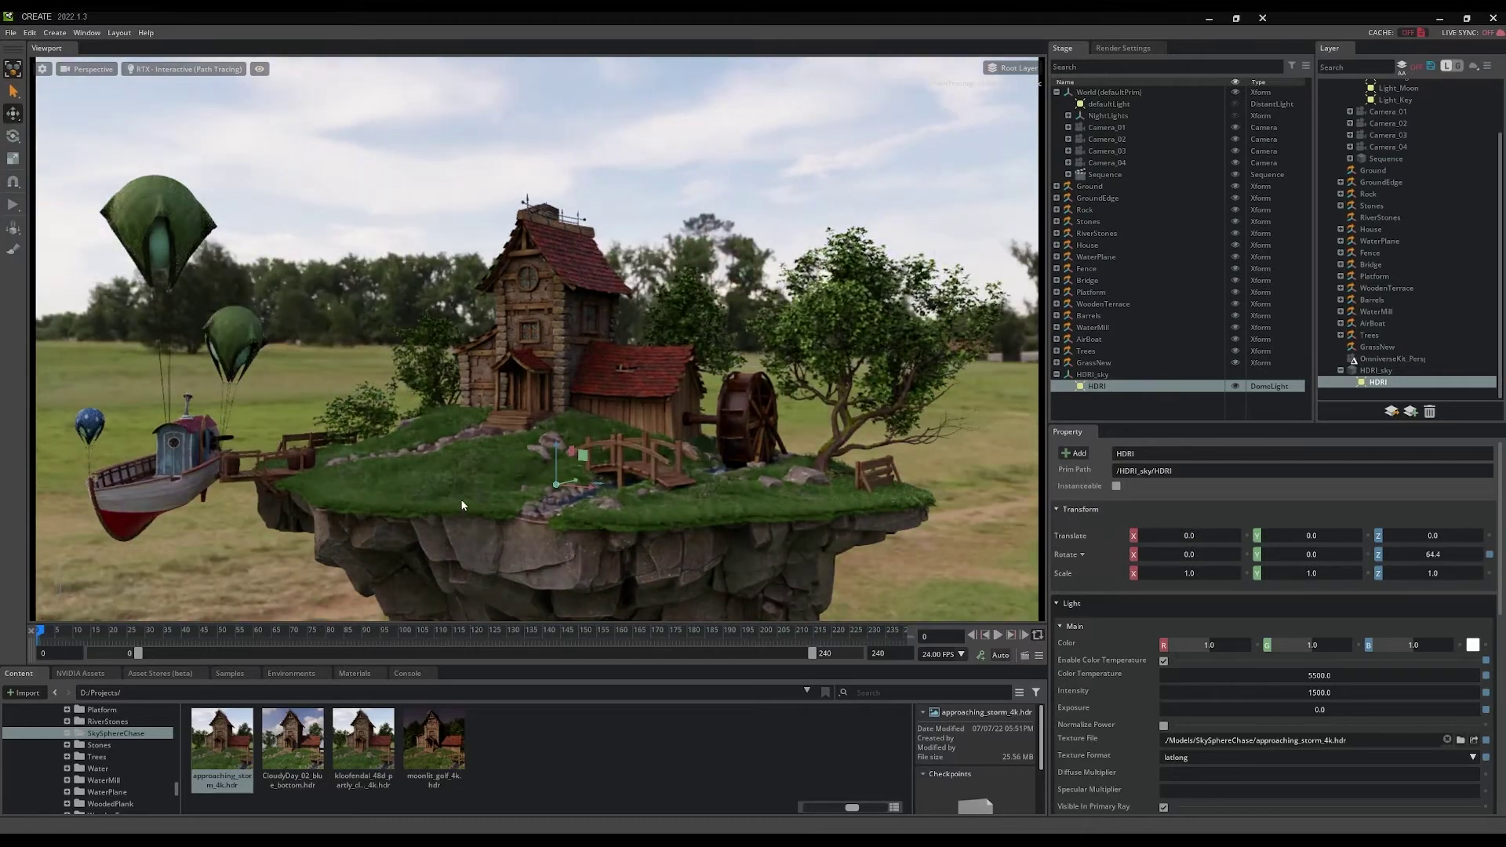
pyautogui.scroll(5, 487, 499)
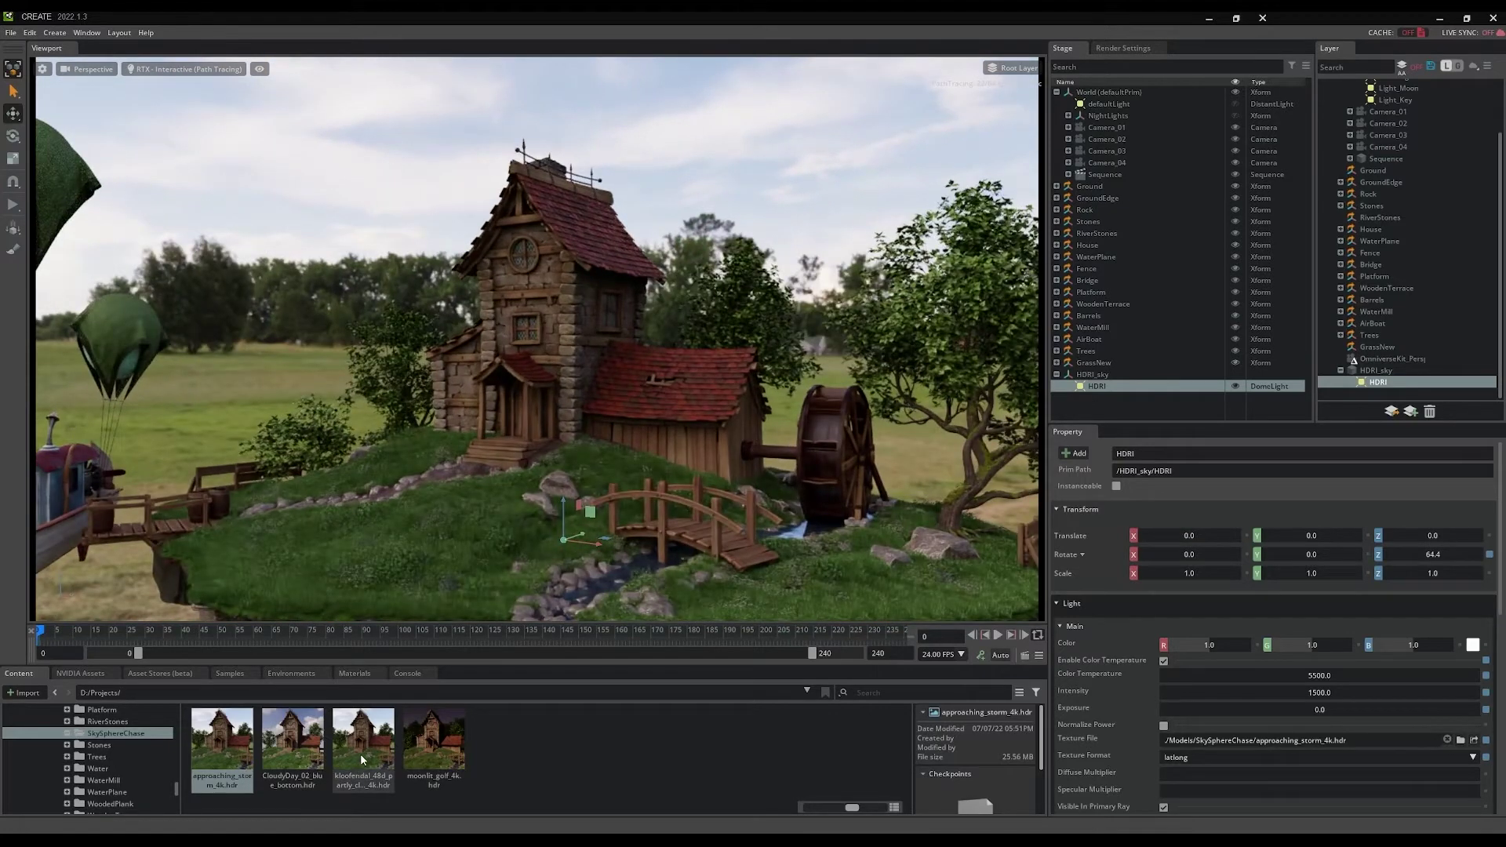
# Assign kloofendal_48d_partly_cloudy_4k.hdr as the HDRI light's texture and set its Z rotation to 154.9
pyautogui.moveTo(361, 754); pyautogui.dragTo(1303, 740)
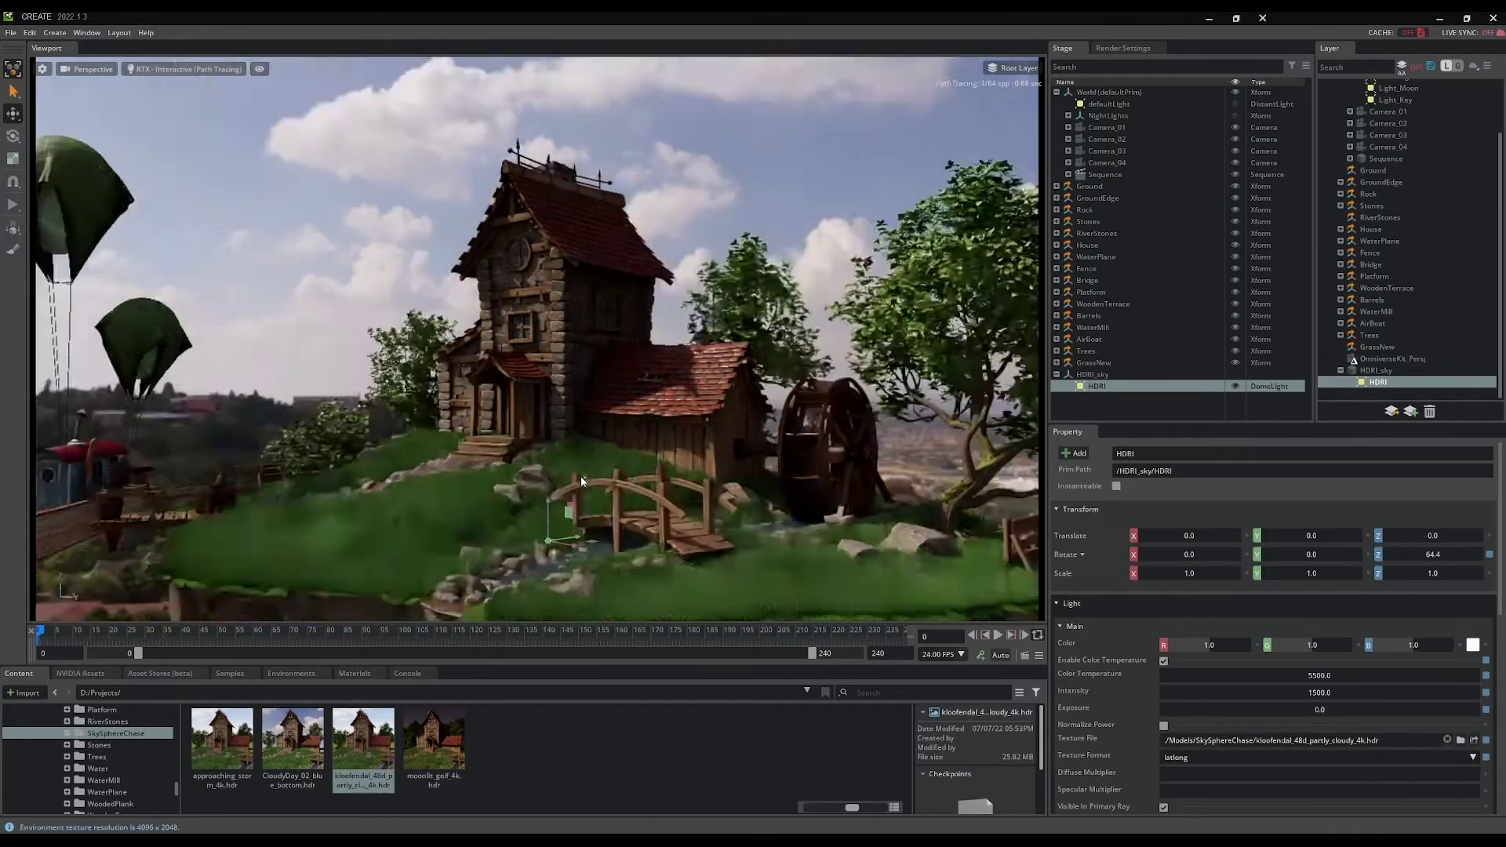
pyautogui.keyDown('alt'); pyautogui.moveTo(571, 480); pyautogui.dragTo(863, 451); pyautogui.keyUp('alt')
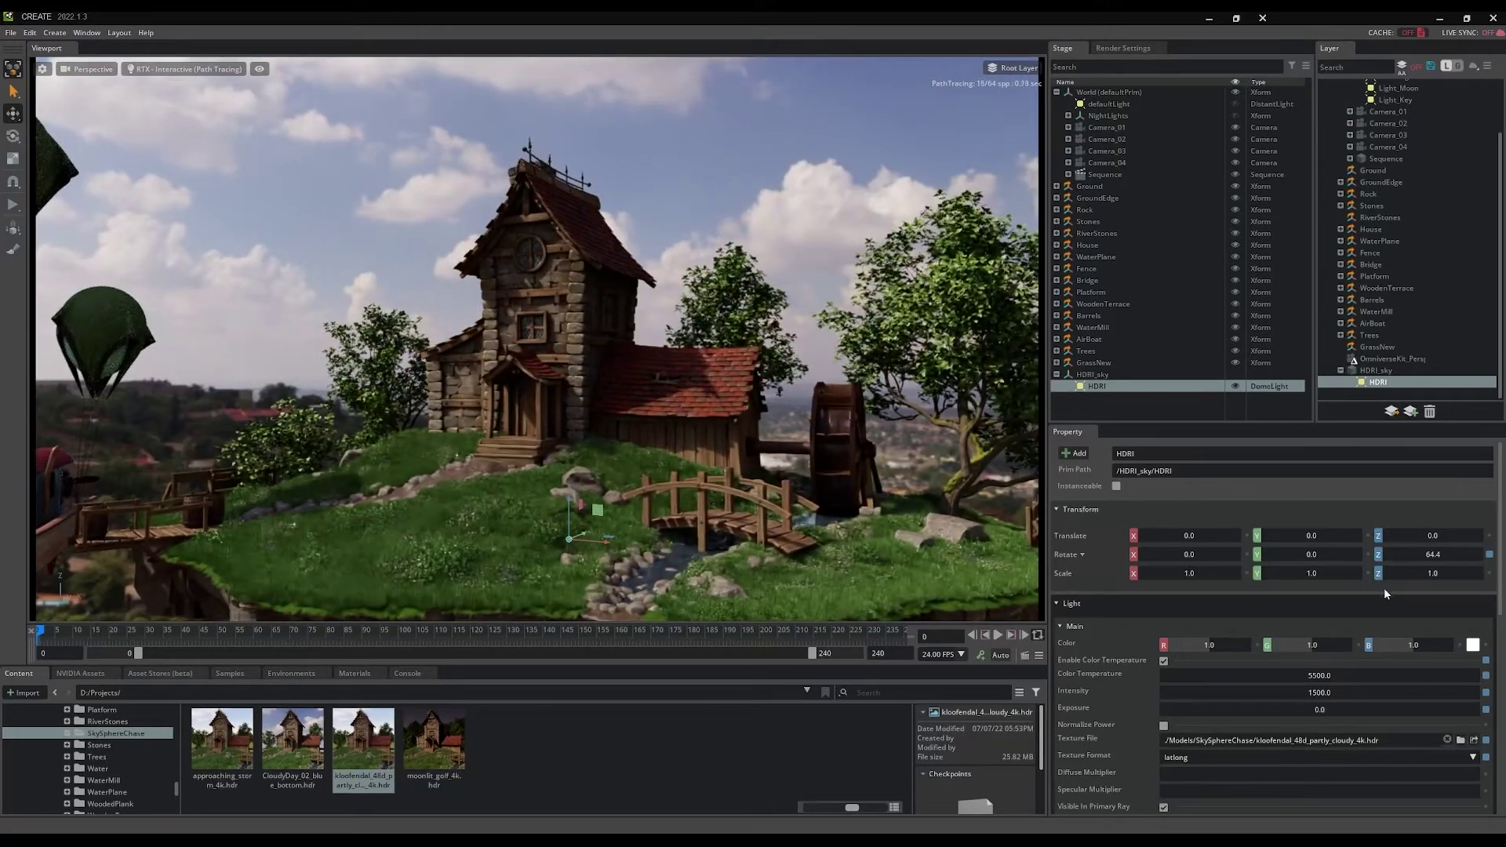
pyautogui.moveTo(1435, 554); pyautogui.dragTo(1483, 555)
pyautogui.keyDown('alt'); pyautogui.moveTo(656, 454); pyautogui.dragTo(603, 456); pyautogui.keyUp('alt')
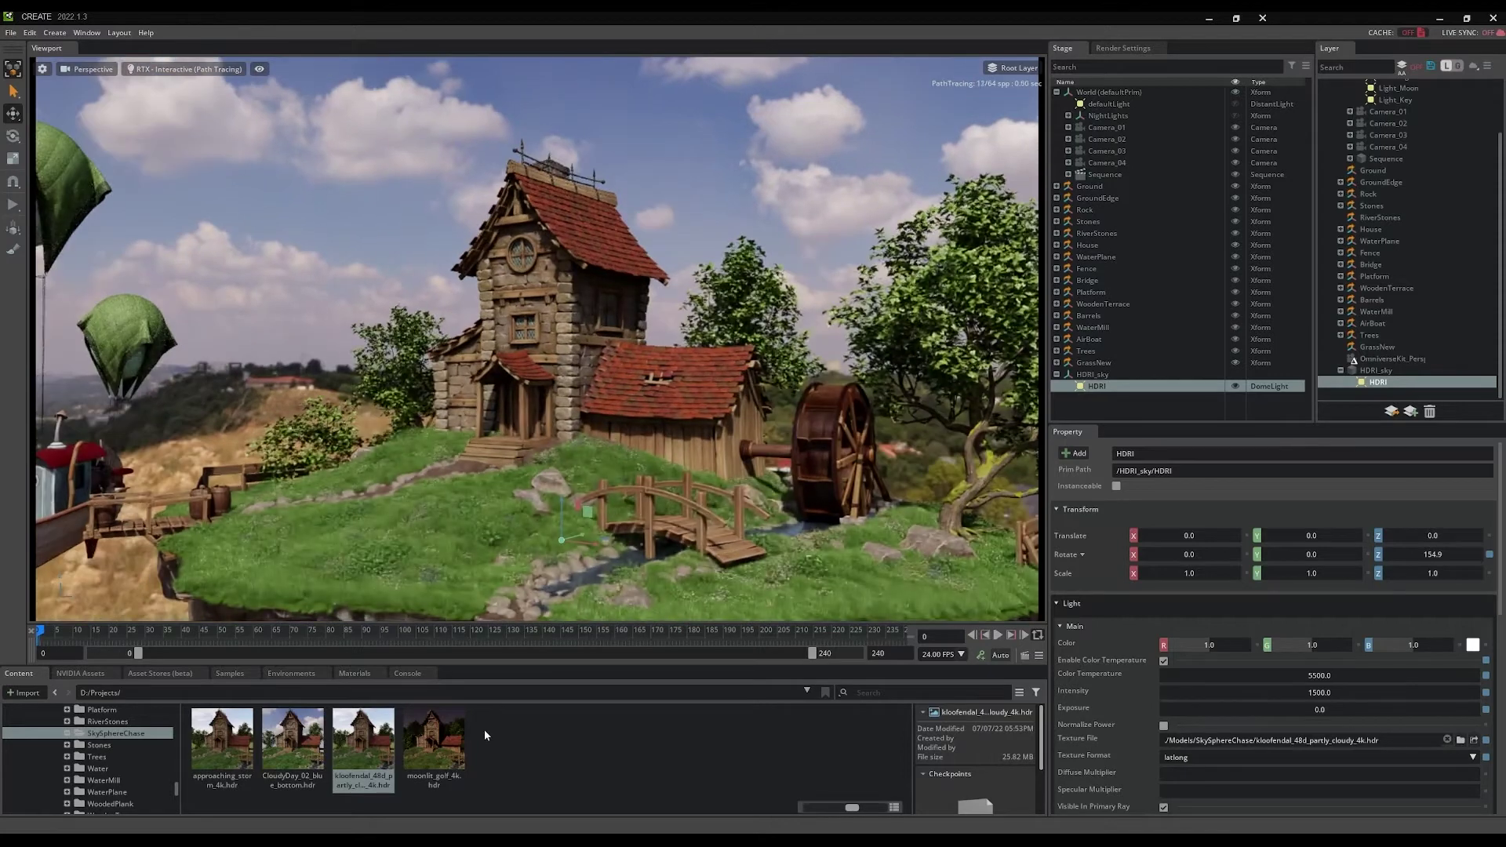
# Assign moonlit_golf_4k.hdr to the HDRI light, and swap that light's visibility for the NightLights group
pyautogui.moveTo(422, 748); pyautogui.dragTo(1435, 742)
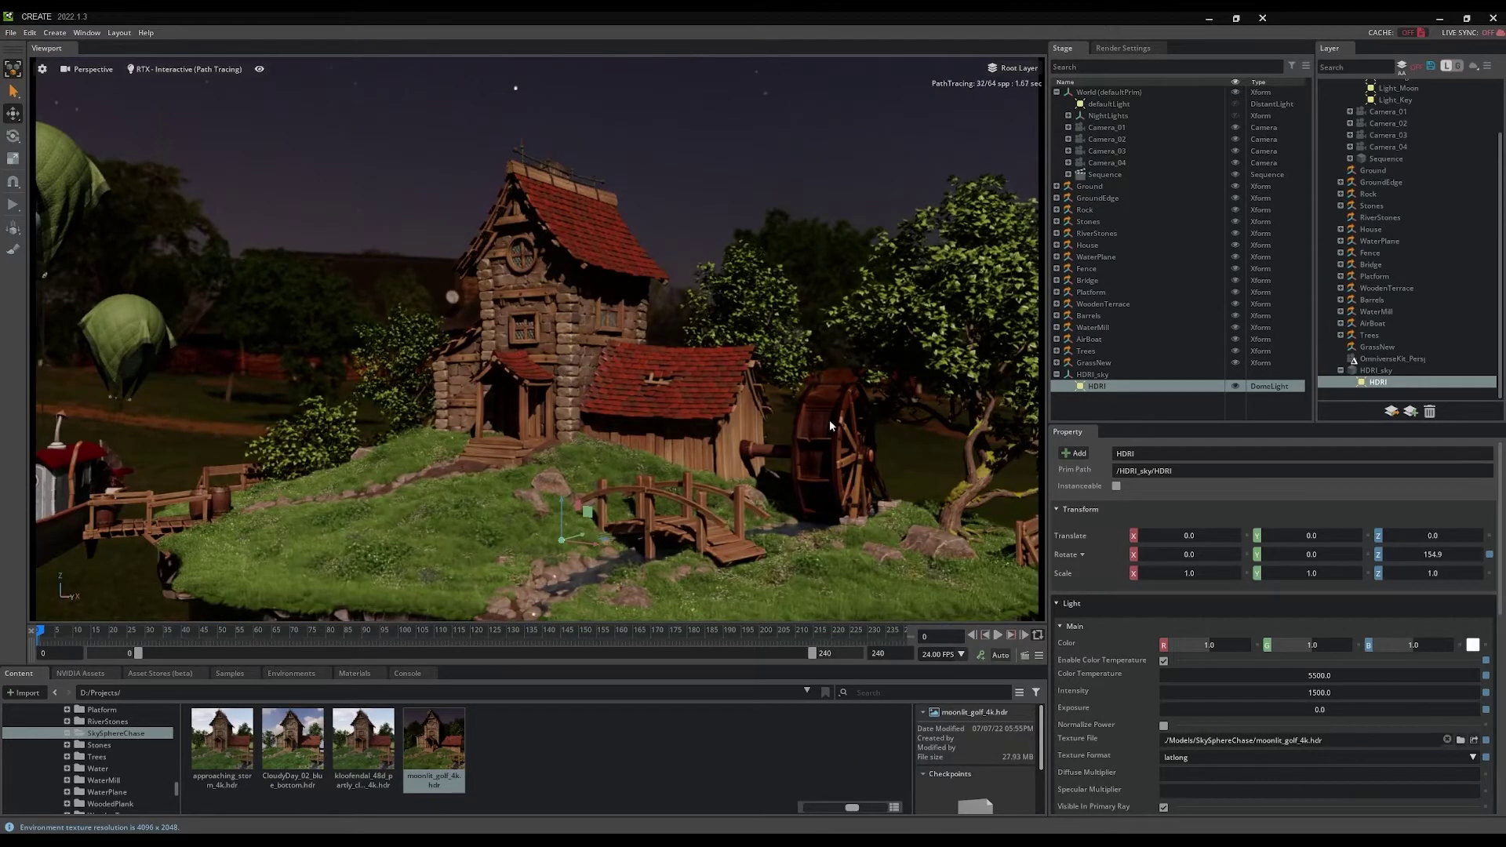
pyautogui.click(1236, 387)
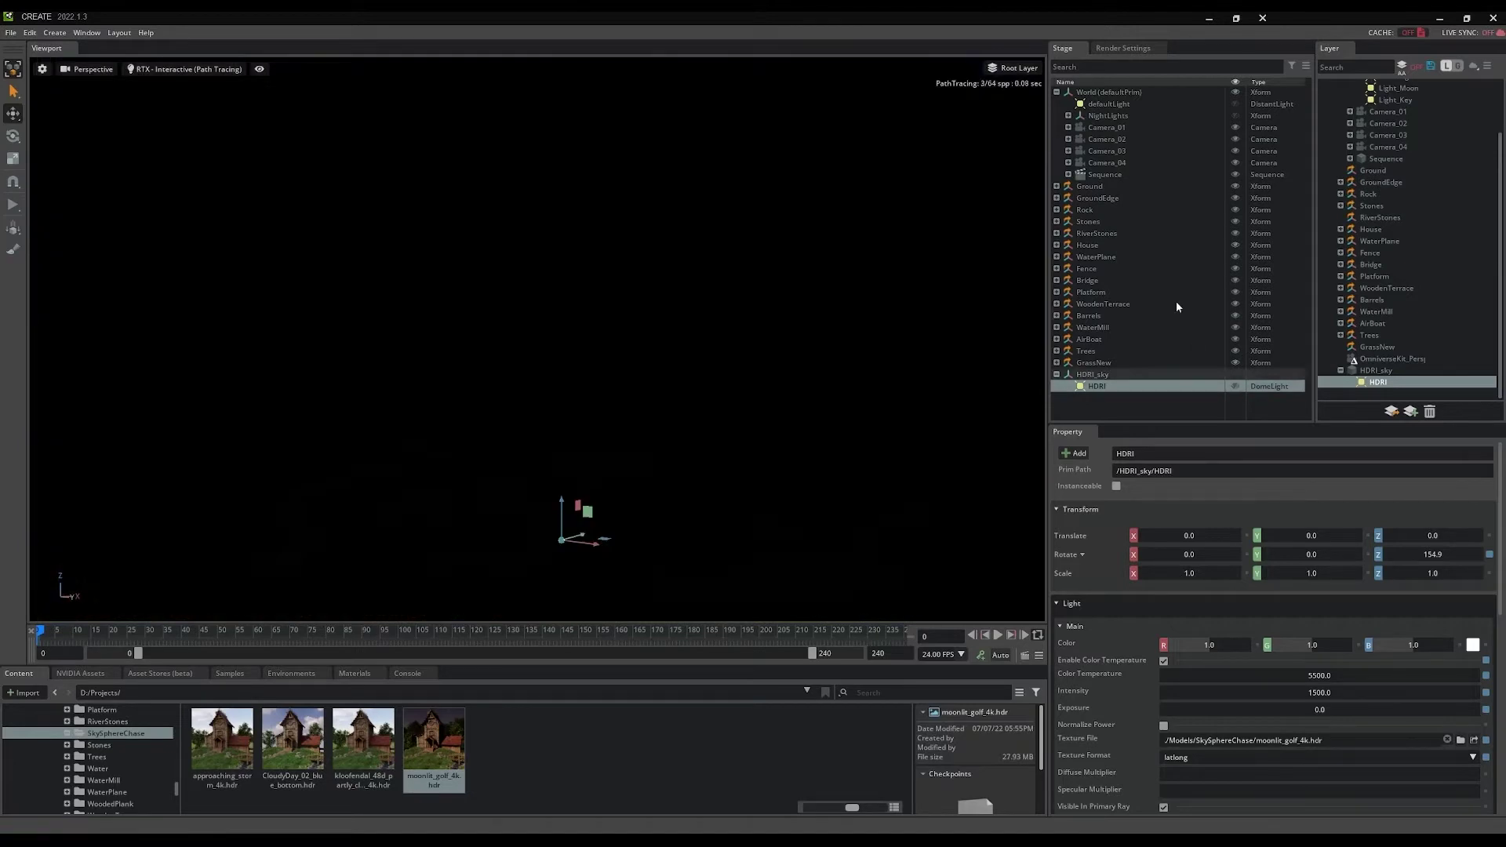
pyautogui.click(1235, 115)
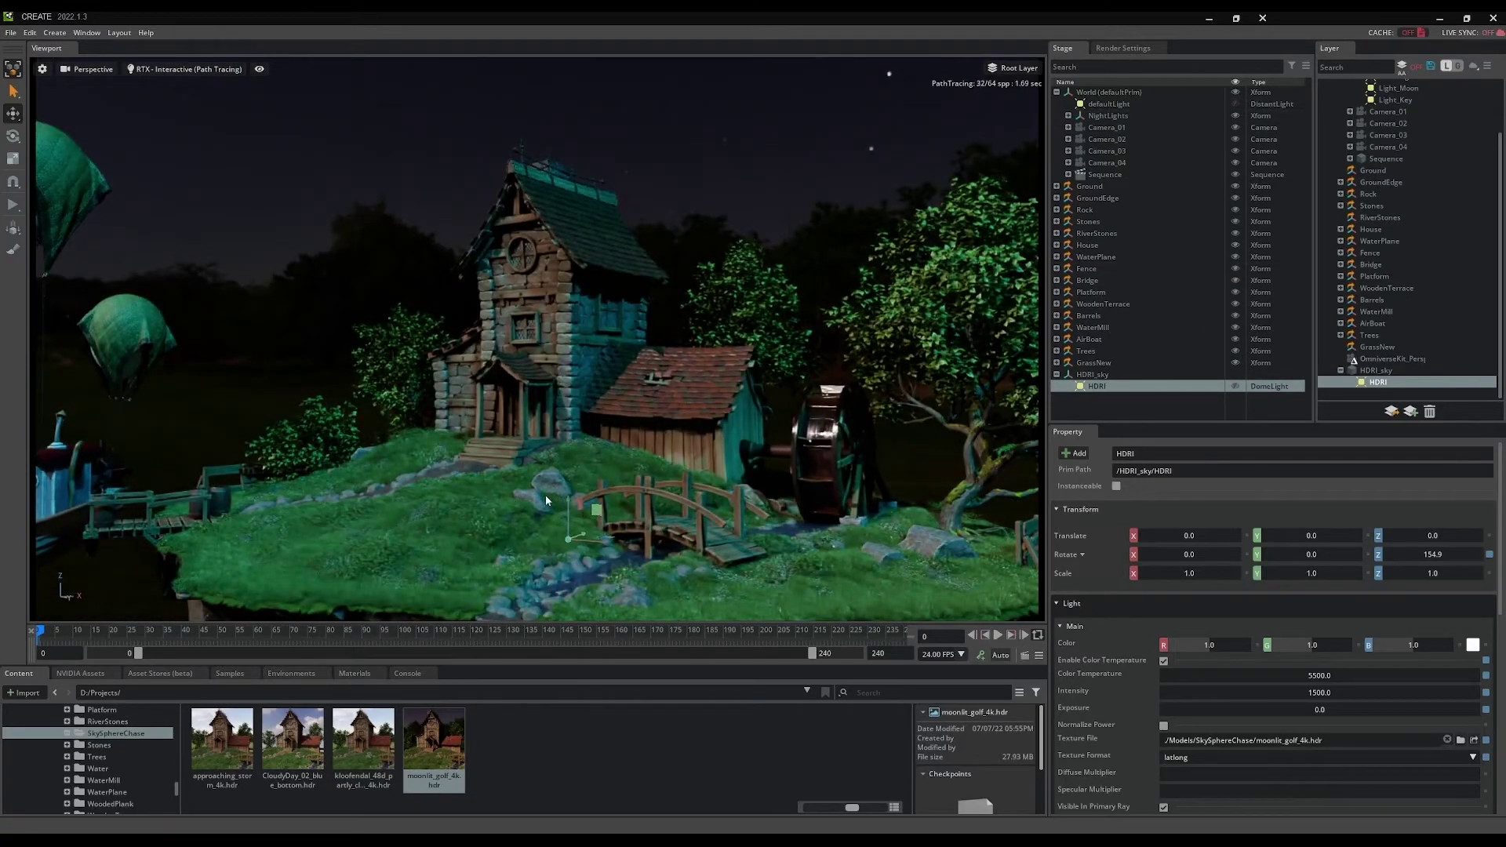
pyautogui.moveTo(549, 496)
pyautogui.keyDown('alt'); pyautogui.mouseDown()
pyautogui.moveTo(461, 491)
pyautogui.moveTo(516, 497)
pyautogui.mouseUp(); pyautogui.keyUp('alt')
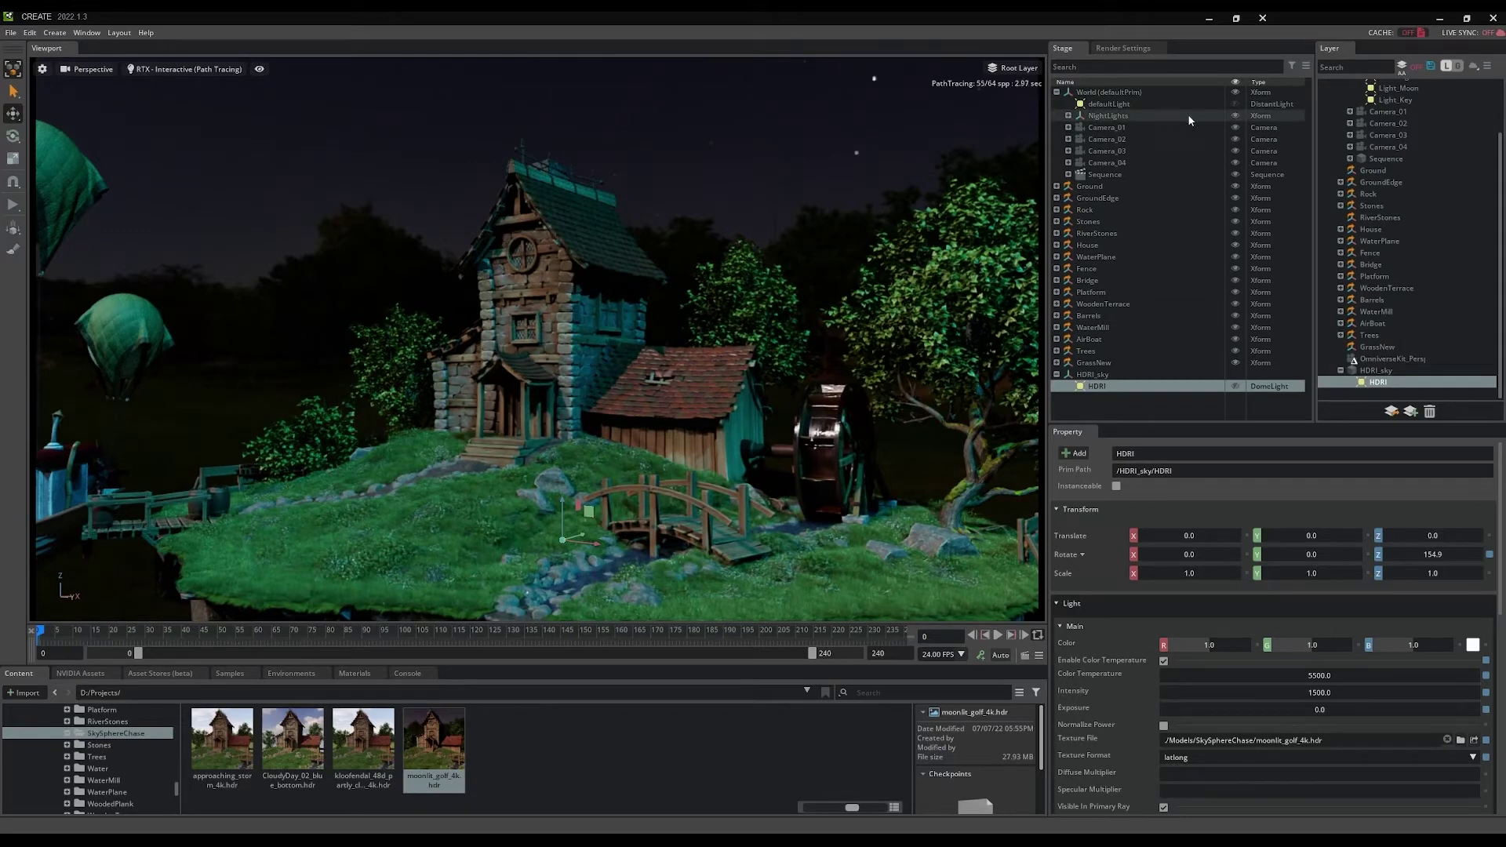
# Rotate the DomeLight inside the NightLights group to 98.3 on Z
pyautogui.click(1069, 116)
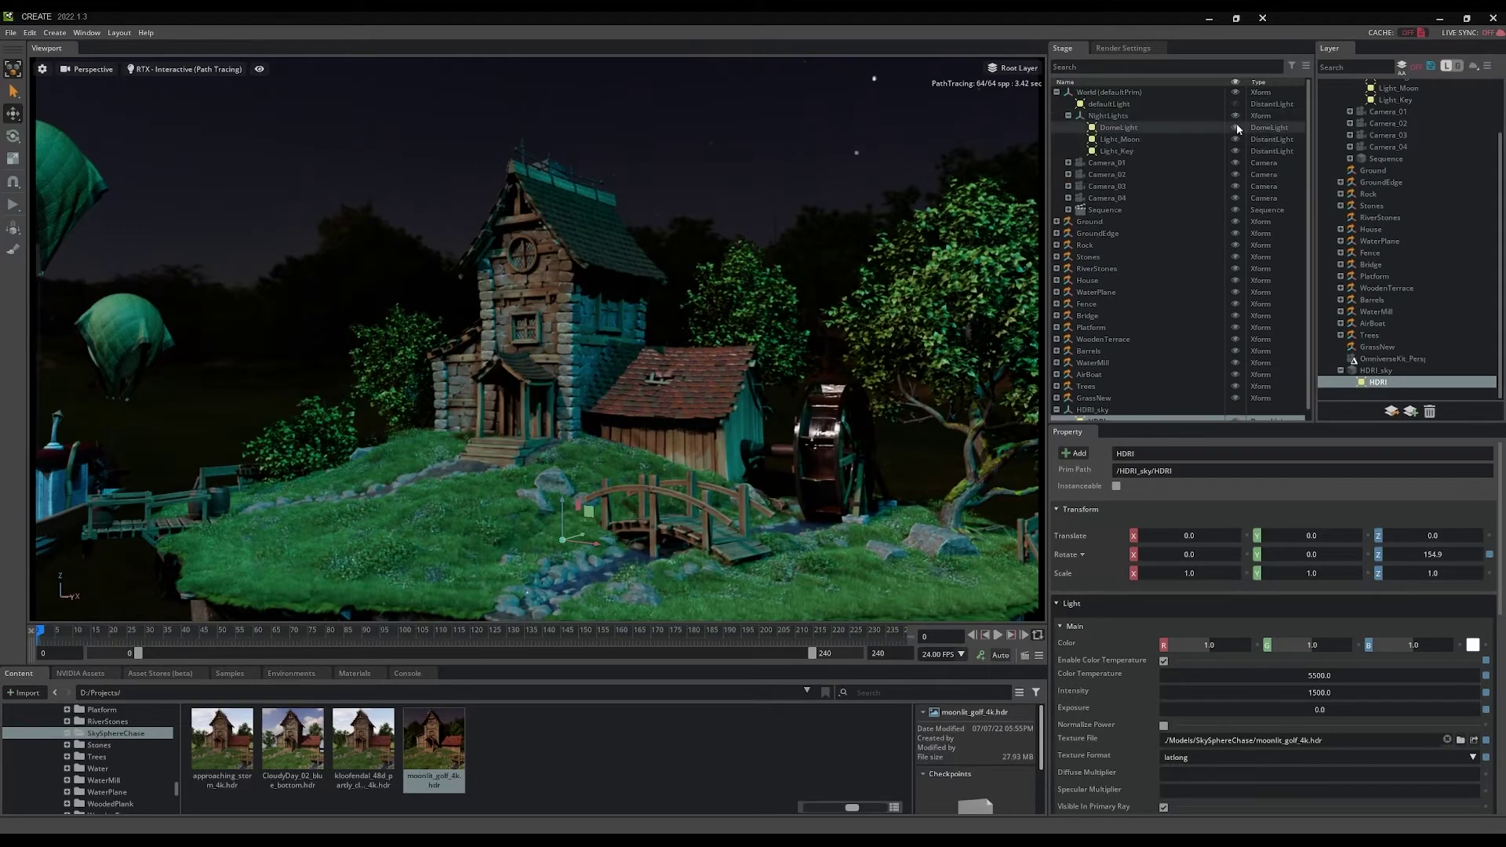
pyautogui.click(1126, 129)
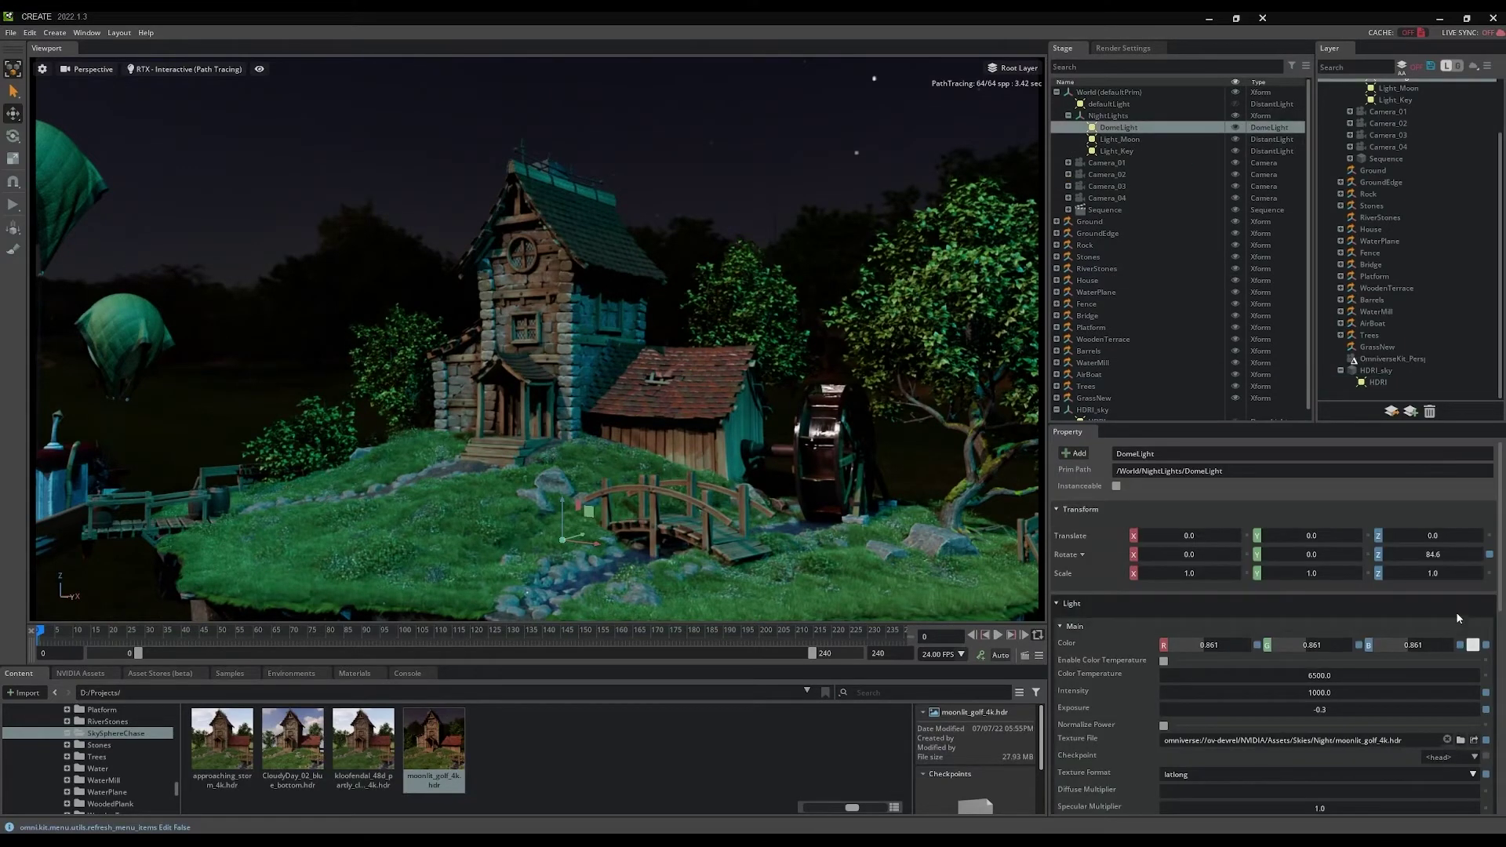
pyautogui.moveTo(1444, 553)
pyautogui.mouseDown()
pyautogui.moveTo(1348, 557)
pyautogui.moveTo(1473, 563)
pyautogui.moveTo(1458, 563)
pyautogui.mouseUp()
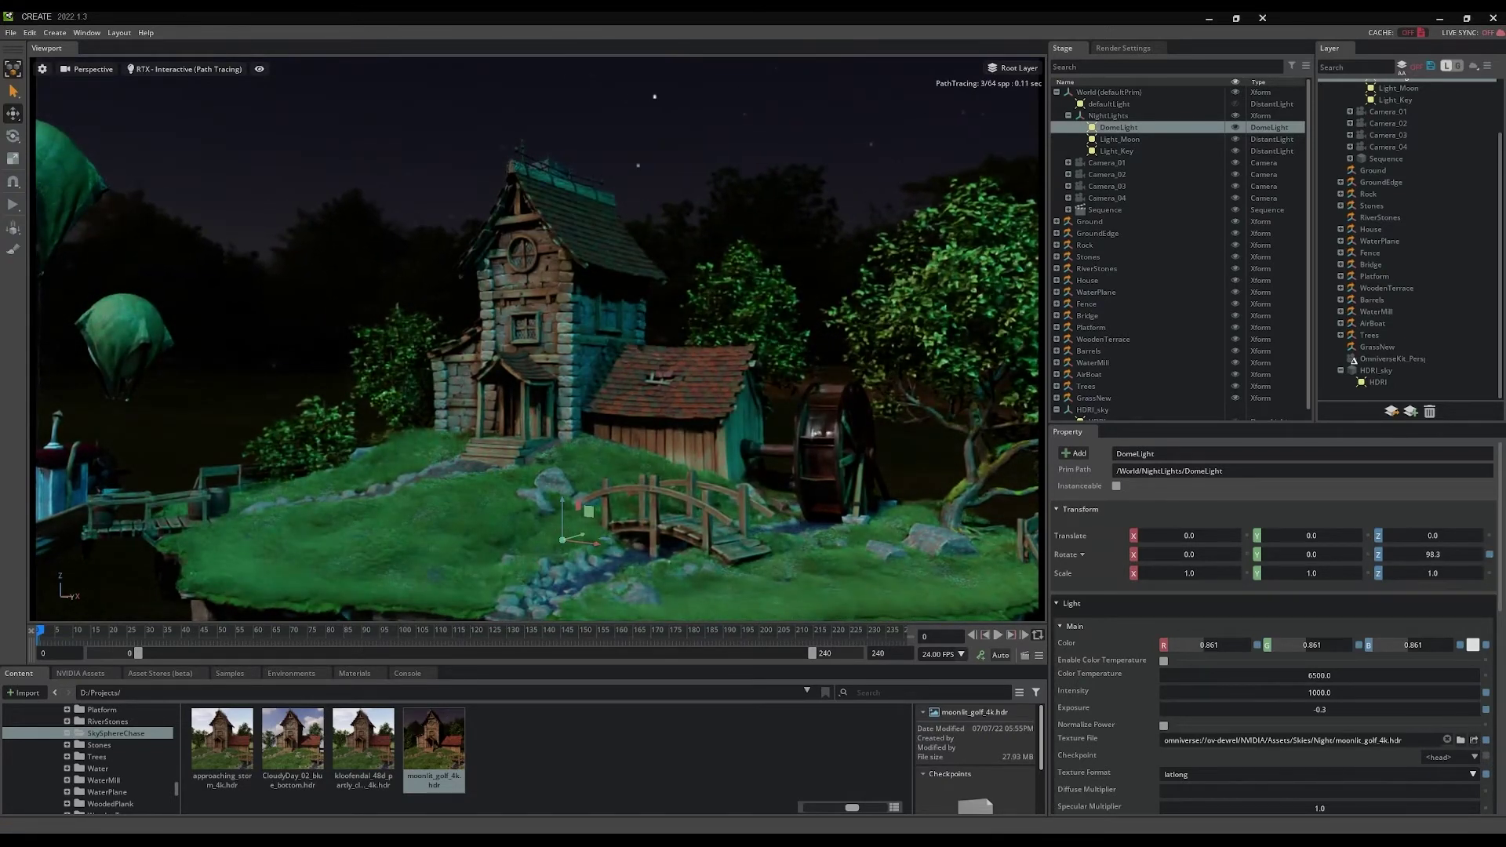
# Place Garden_Lantern.usd from the Garden_Lantern folder on the grass beside the bridge and lower it to the ground
pyautogui.scroll(3, 94, 753)
pyautogui.click(115, 744)
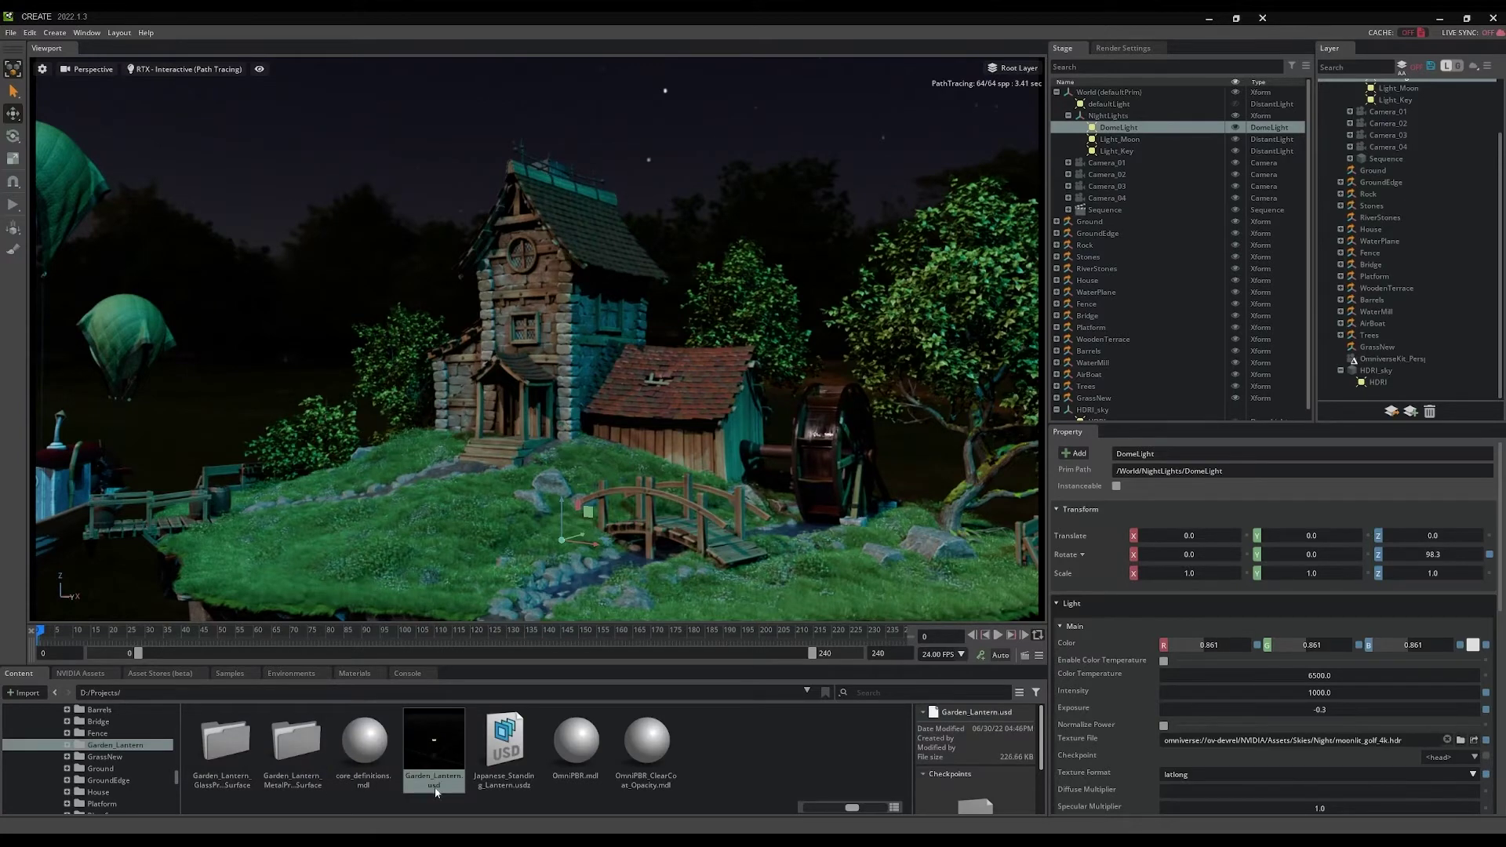
pyautogui.moveTo(436, 792); pyautogui.dragTo(620, 537)
pyautogui.press('f')
pyautogui.keyDown('alt'); pyautogui.moveTo(582, 401); pyautogui.dragTo(581, 462); pyautogui.keyUp('alt')
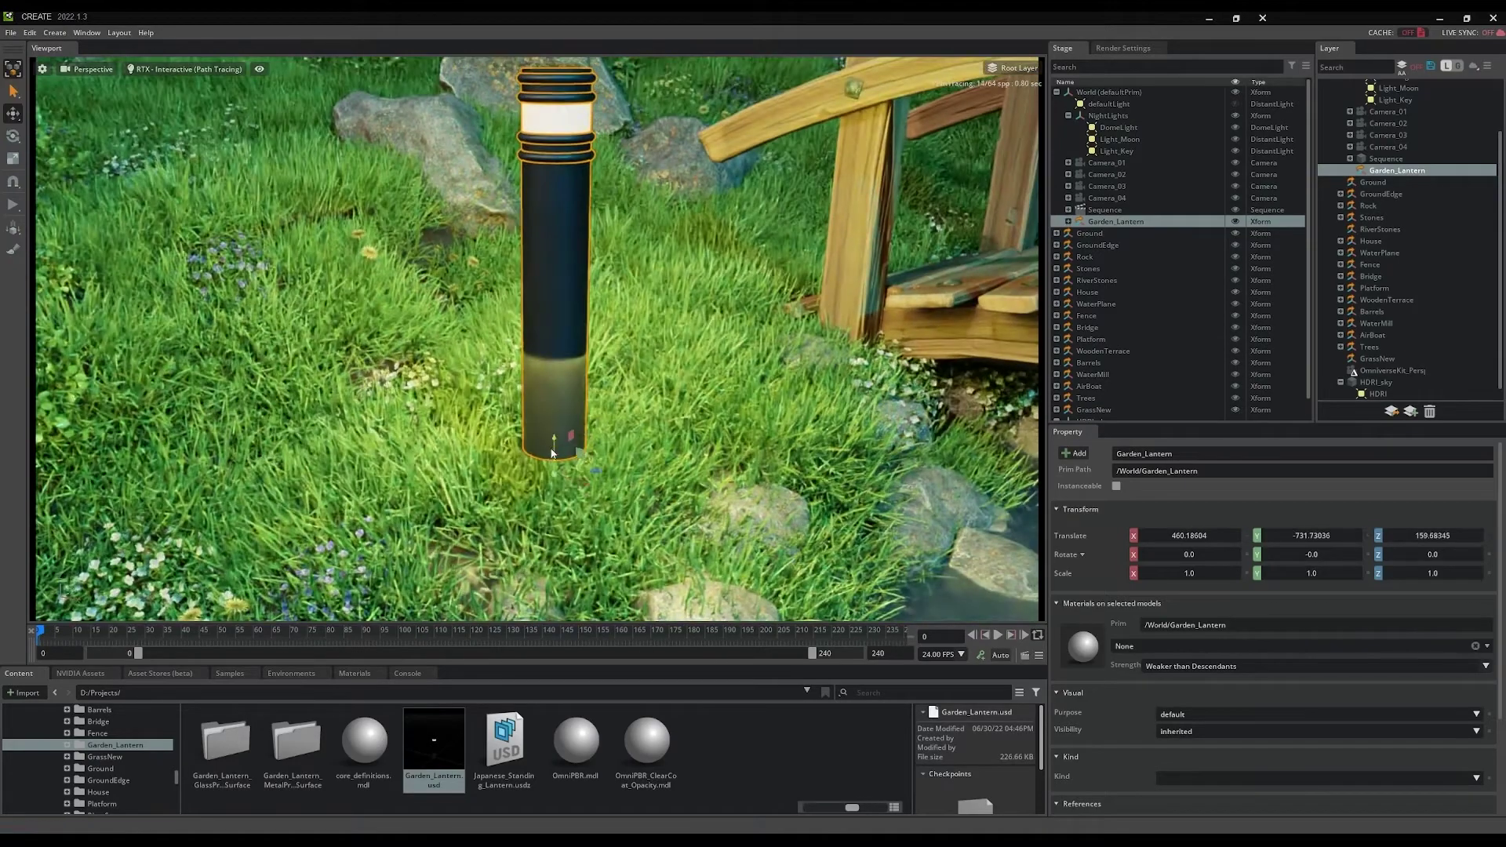
pyautogui.moveTo(562, 401); pyautogui.dragTo(563, 440)
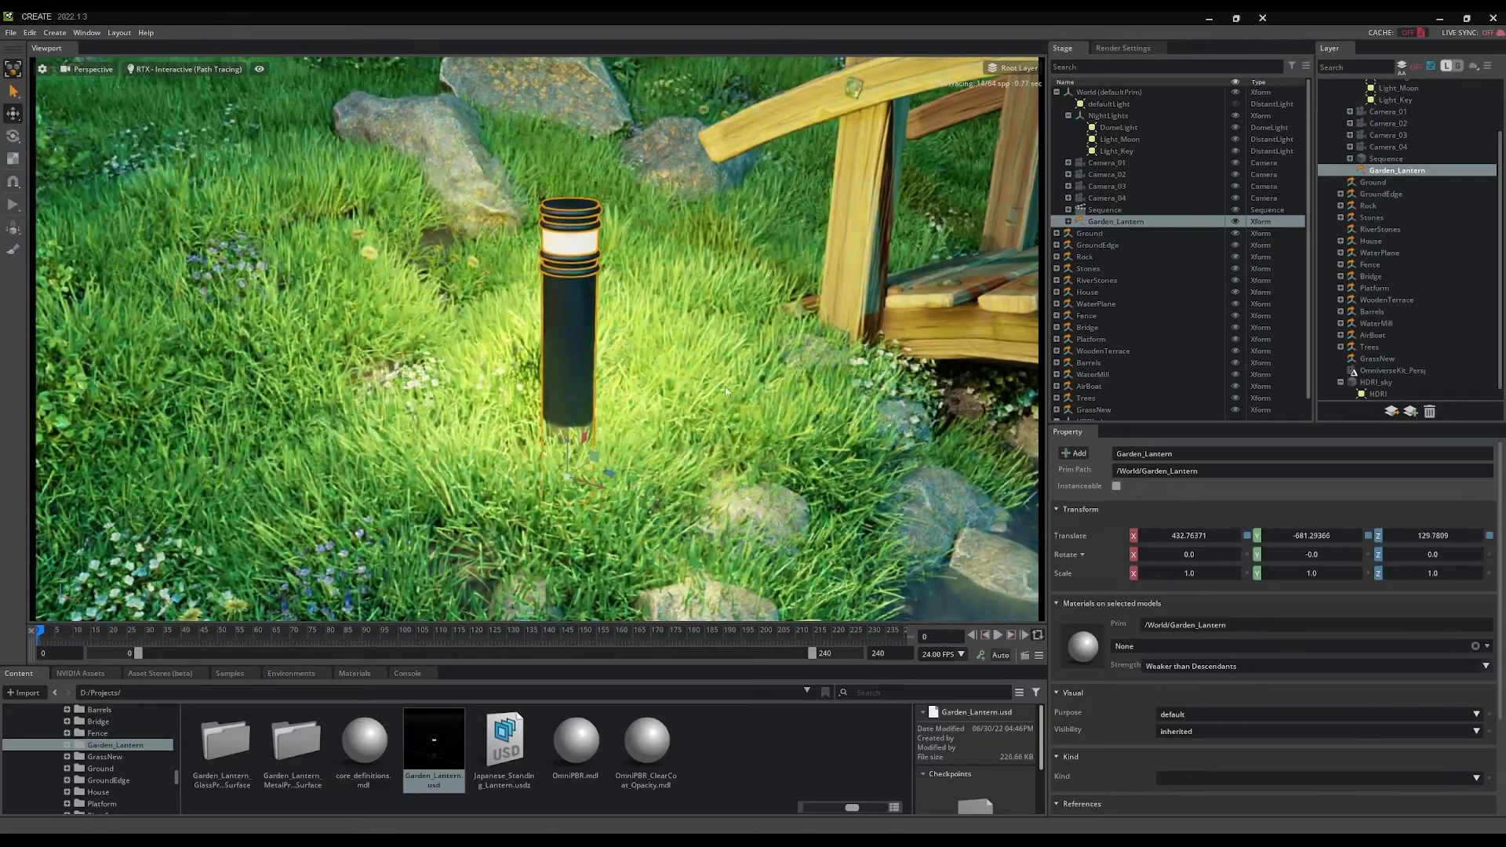
# Duplicate the garden lantern and move the copy across the stream, onto the grass in front of the bridge
pyautogui.scroll(-5, 747, 423)
pyautogui.scroll(-2, 746, 423)
pyautogui.moveTo(747, 423); pyautogui.dragTo(647, 399, button='middle')
pyautogui.hotkey('ctrl', 'd')
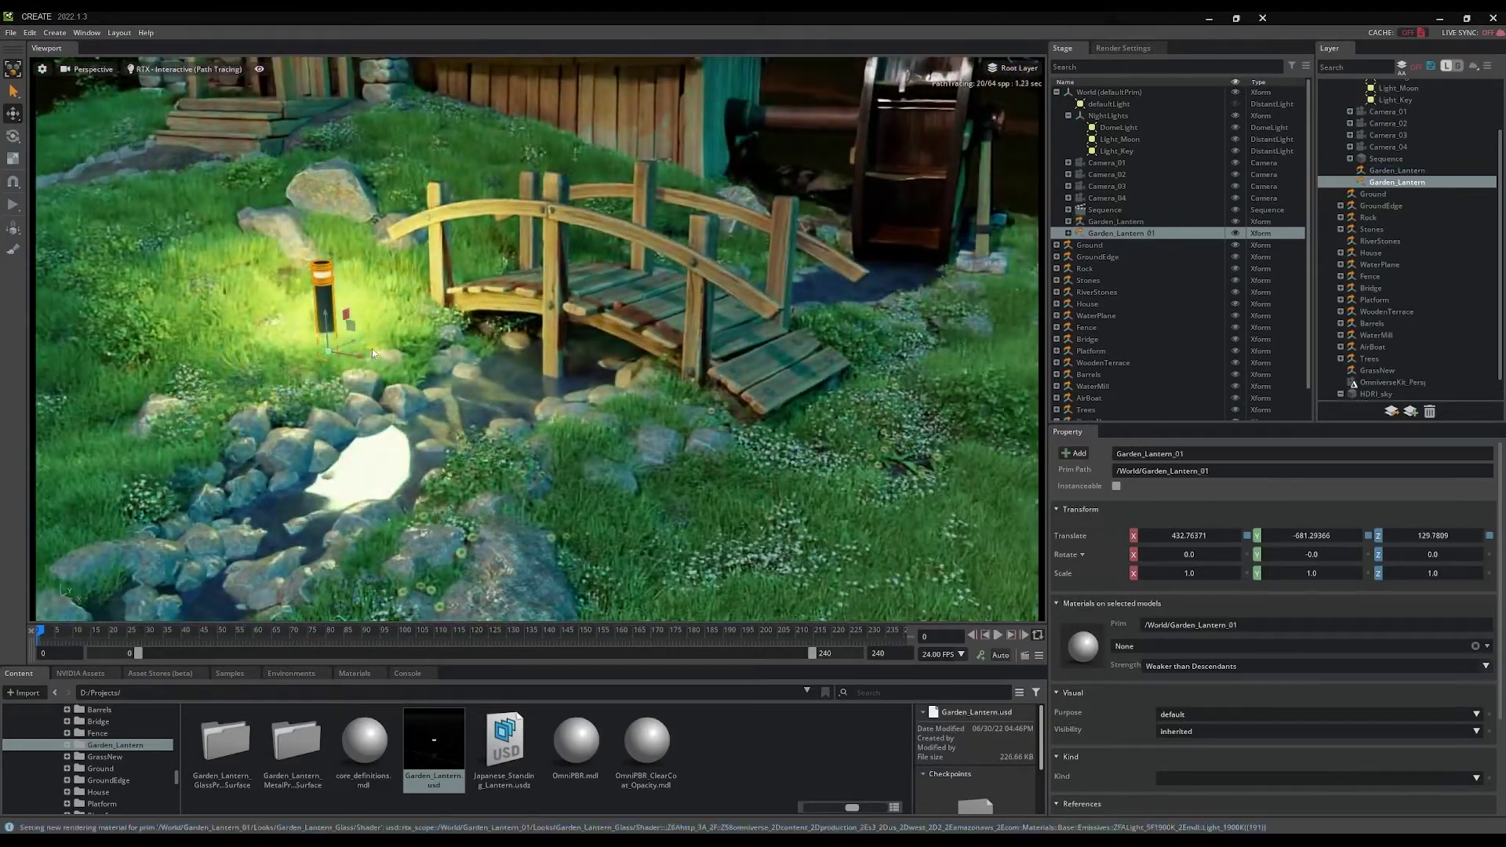
pyautogui.moveTo(363, 334); pyautogui.dragTo(701, 454)
# Duplicate the lantern again and move this copy beside the wooden platform with the barrels
pyautogui.scroll(-5, 685, 489)
pyautogui.hotkey('ctrl', 'd')
pyautogui.moveTo(502, 465); pyautogui.dragTo(157, 337)
# Make another lantern copy and place it on the grass next to the water wheel
pyautogui.hotkey('ctrl', 'd')
pyautogui.keyDown('alt'); pyautogui.moveTo(627, 353); pyautogui.dragTo(752, 347); pyautogui.keyUp('alt')
pyautogui.moveTo(751, 347); pyautogui.dragTo(989, 357, button='middle')
pyautogui.moveTo(572, 385); pyautogui.dragTo(718, 259)
# Duplicate a lantern for the house entrance, rotate it, and raise it under the porch roof
pyautogui.hotkey('ctrl', 'd')
pyautogui.moveTo(667, 228); pyautogui.dragTo(667, 145)
pyautogui.moveTo(724, 204); pyautogui.dragTo(730, 163)
pyautogui.moveTo(730, 163); pyautogui.dragTo(596, 312, button='middle')
pyautogui.scroll(5, 597, 312)
pyautogui.press('e')
pyautogui.moveTo(538, 243); pyautogui.dragTo(704, 480)
pyautogui.press('w')
pyautogui.moveTo(579, 251); pyautogui.dragTo(558, 59)
# Hide the Garden_Lantern_post mesh inside the porch lantern Garden_Lantern_04 and clear the selection
pyautogui.click(1069, 268)
pyautogui.click(1080, 280)
pyautogui.click(1092, 292)
pyautogui.click(1236, 303)
pyautogui.keyDown('alt'); pyautogui.moveTo(505, 285); pyautogui.dragTo(604, 274); pyautogui.keyUp('alt')
pyautogui.scroll(-8, 608, 348)
pyautogui.press('Escape')
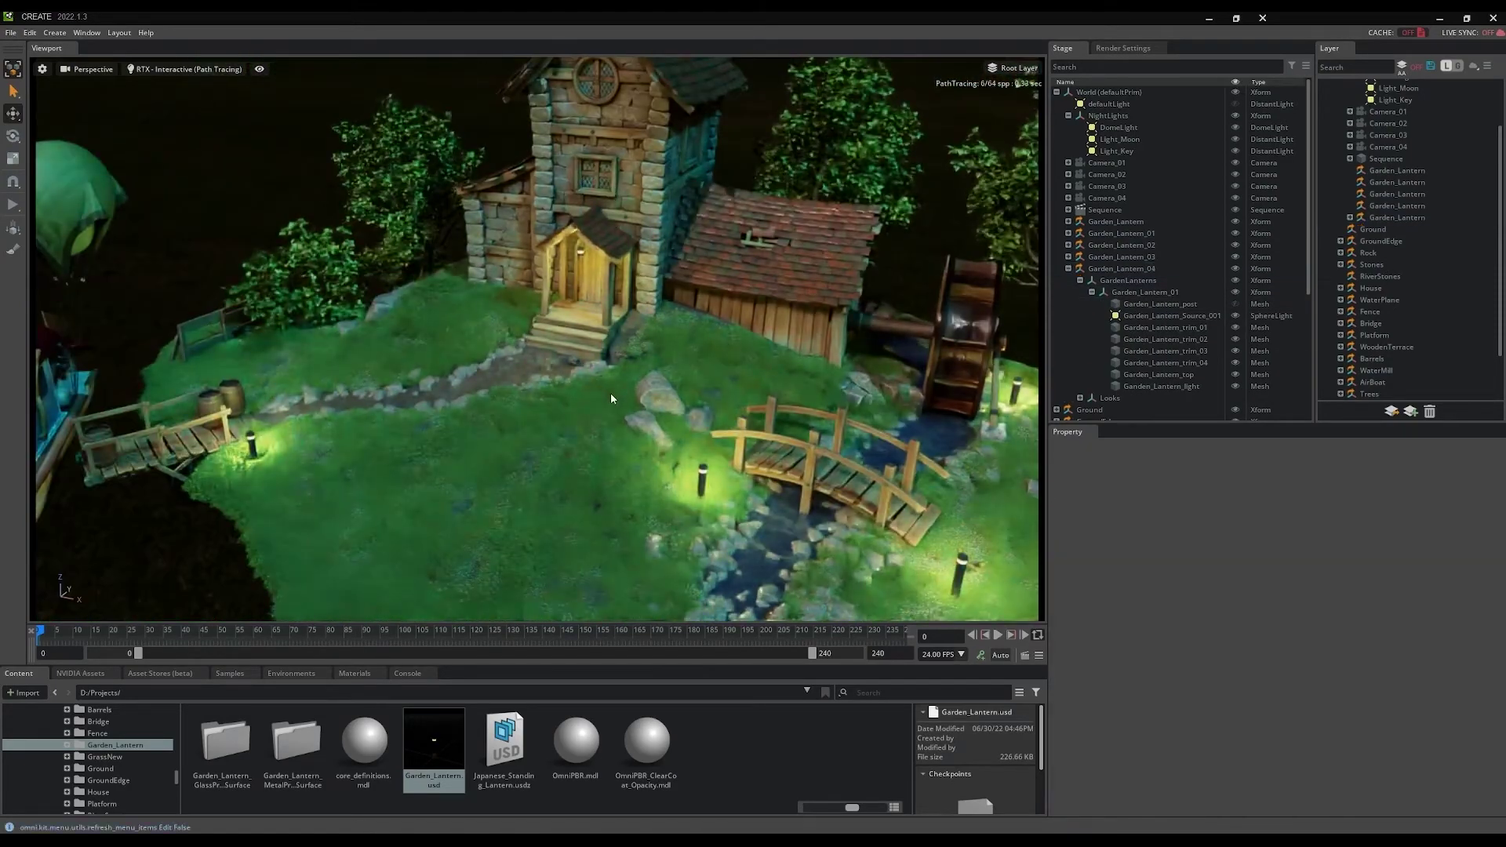
pyautogui.keyDown('alt'); pyautogui.moveTo(601, 430); pyautogui.dragTo(542, 425); pyautogui.keyUp('alt')
pyautogui.moveTo(541, 425); pyautogui.dragTo(474, 484, button='middle')
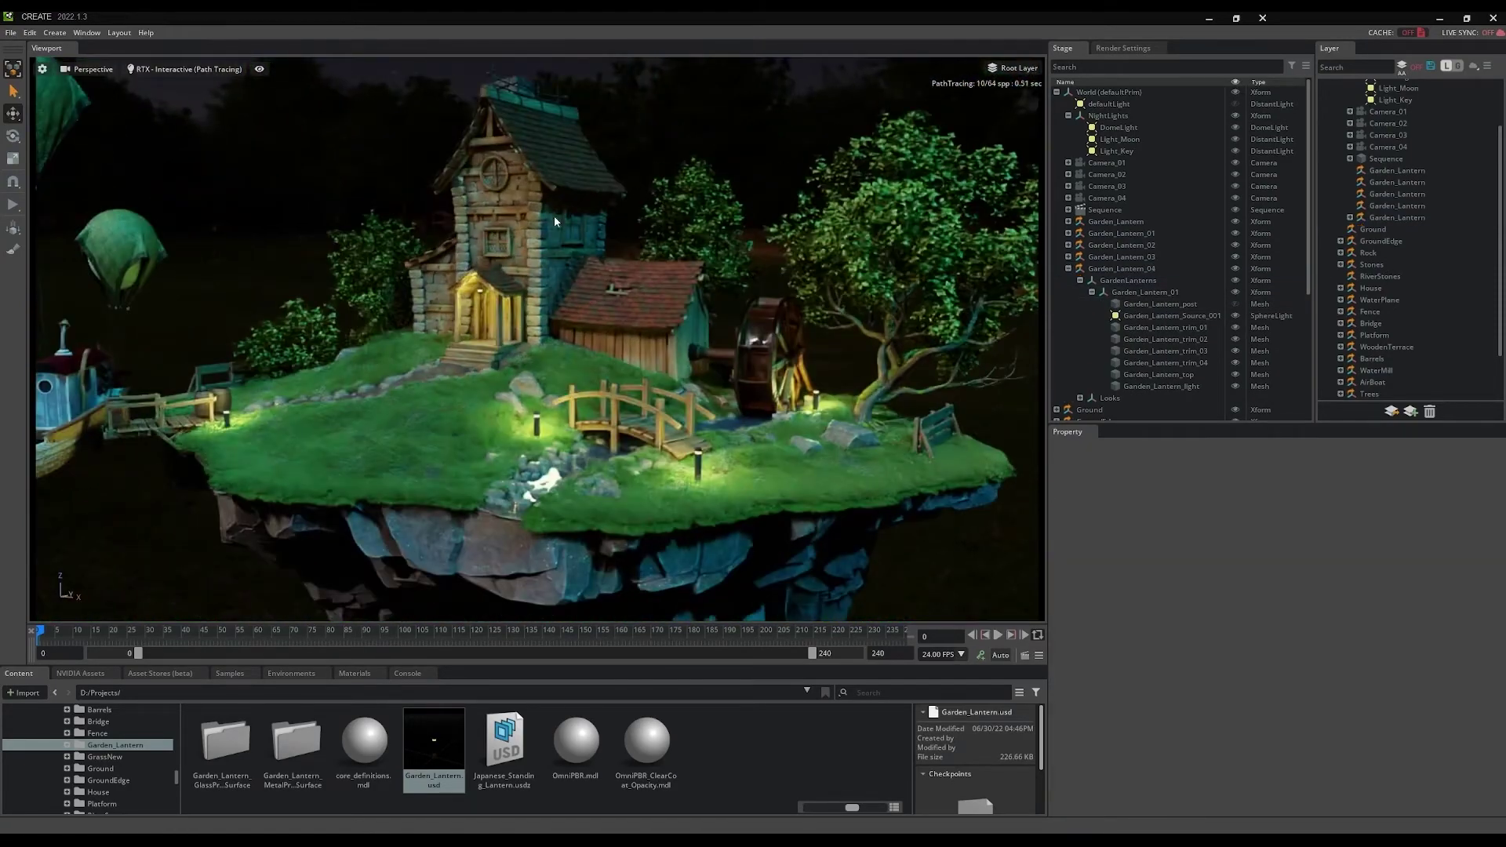
# Enable emission on the HouseGlass material so the house windows glow, and clear the selection
pyautogui.click(491, 185)
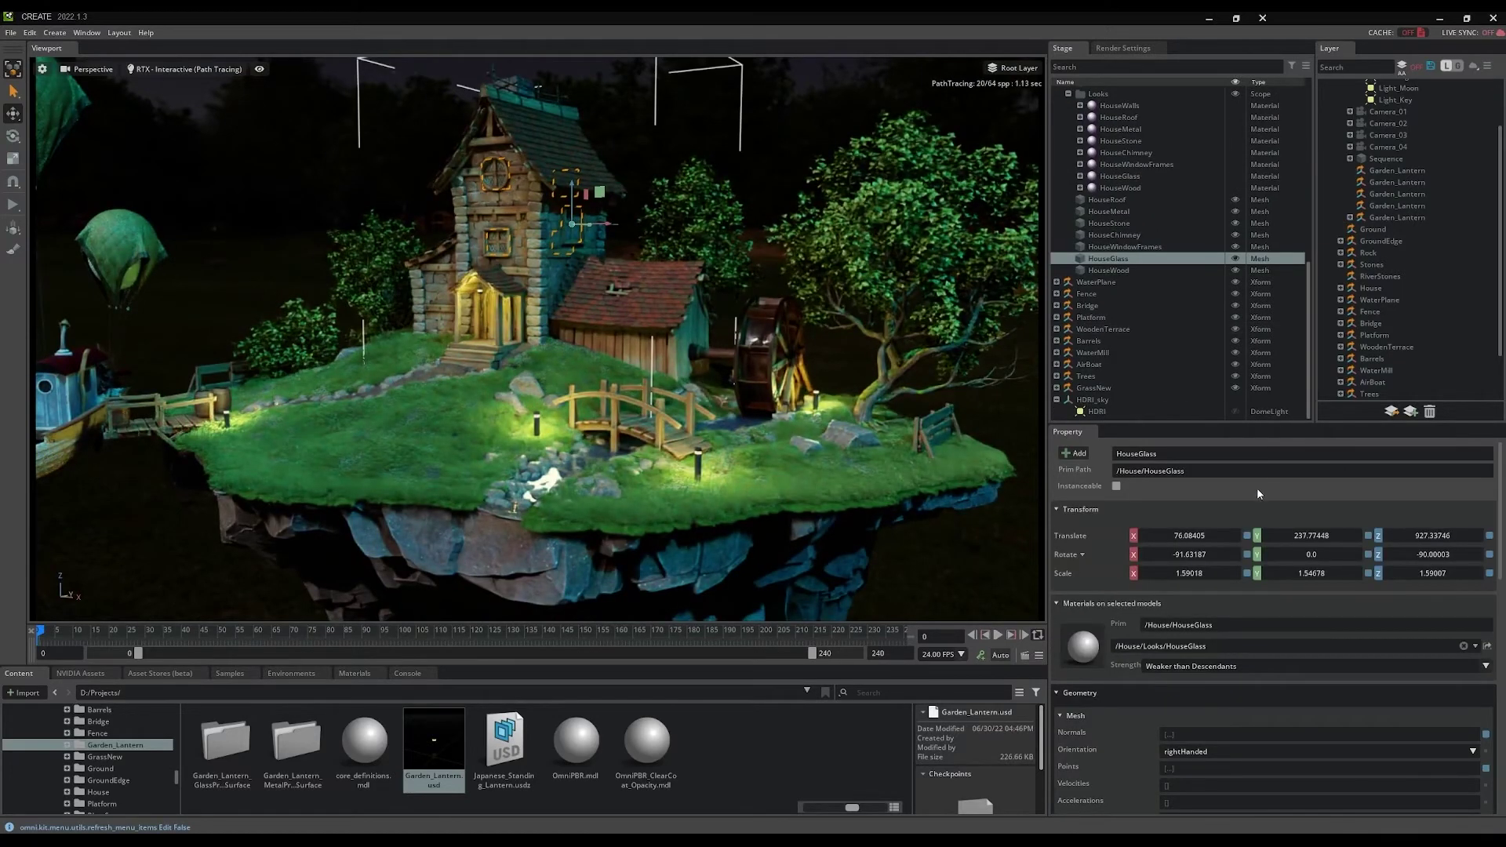
pyautogui.click(1081, 645)
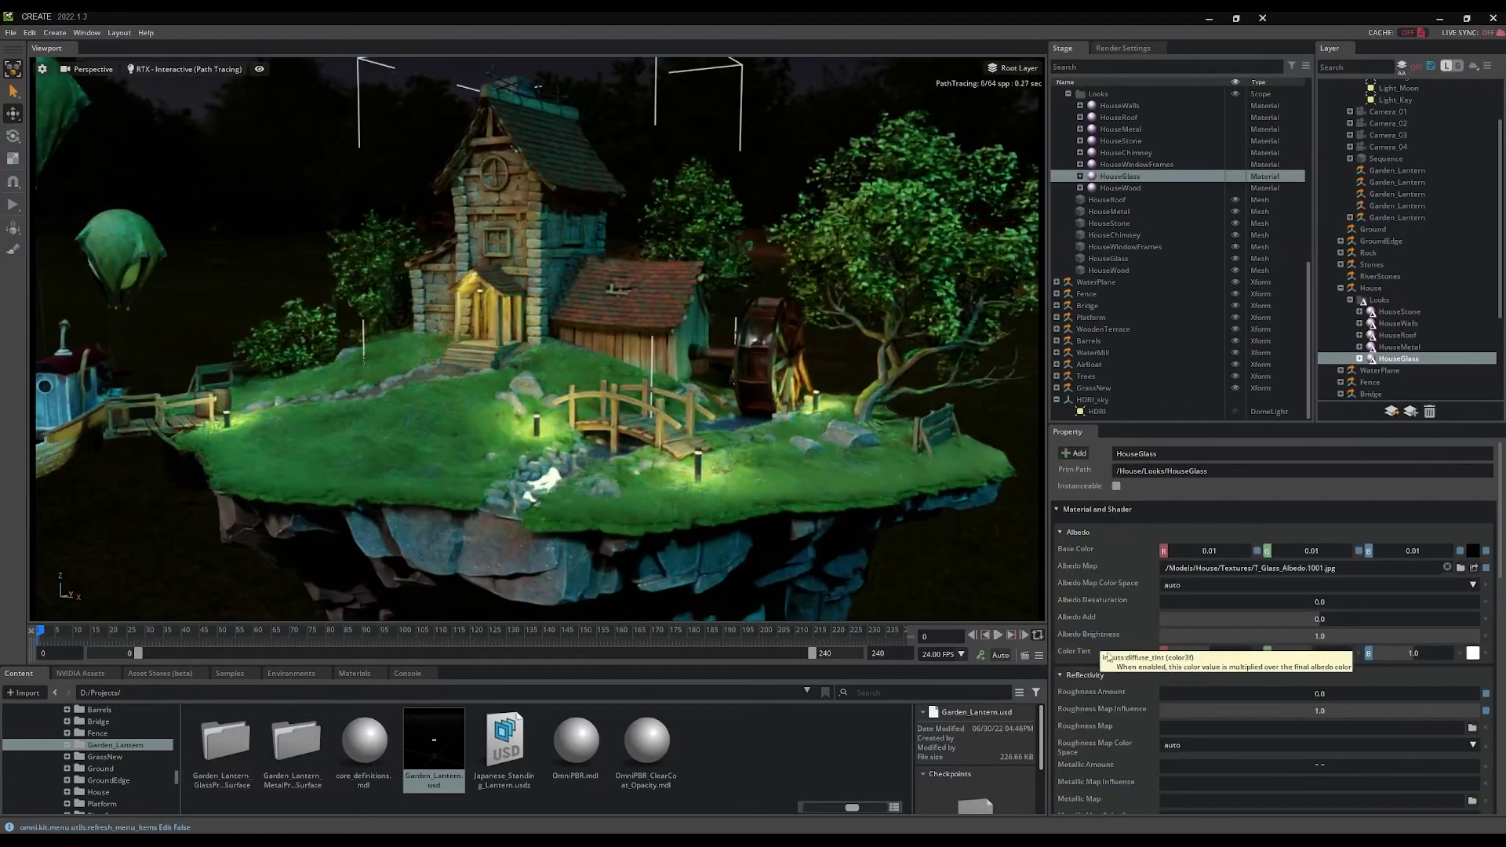
pyautogui.scroll(-5, 1099, 646)
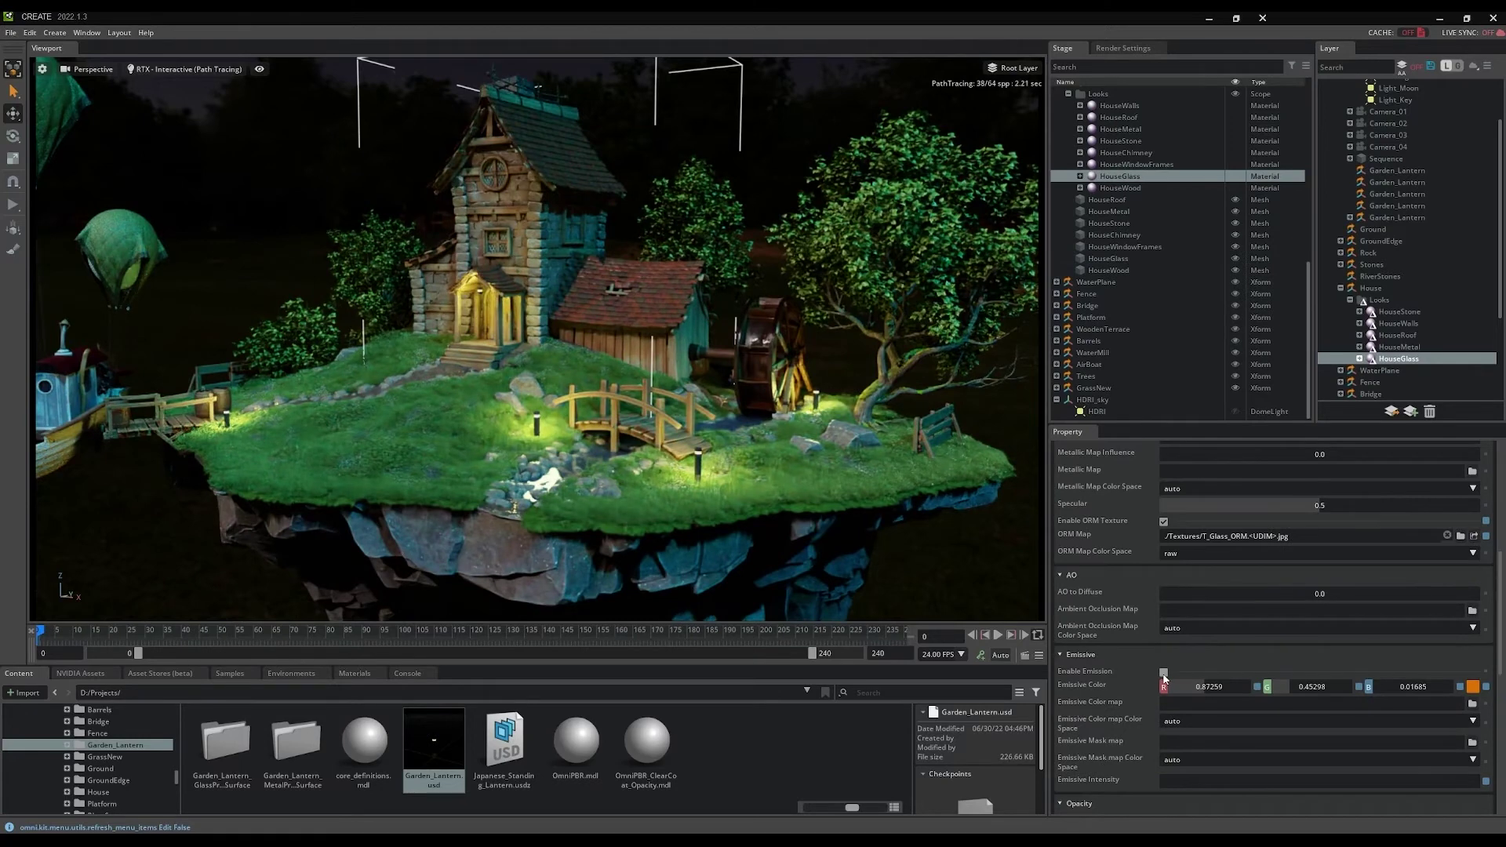
pyautogui.click(1164, 674)
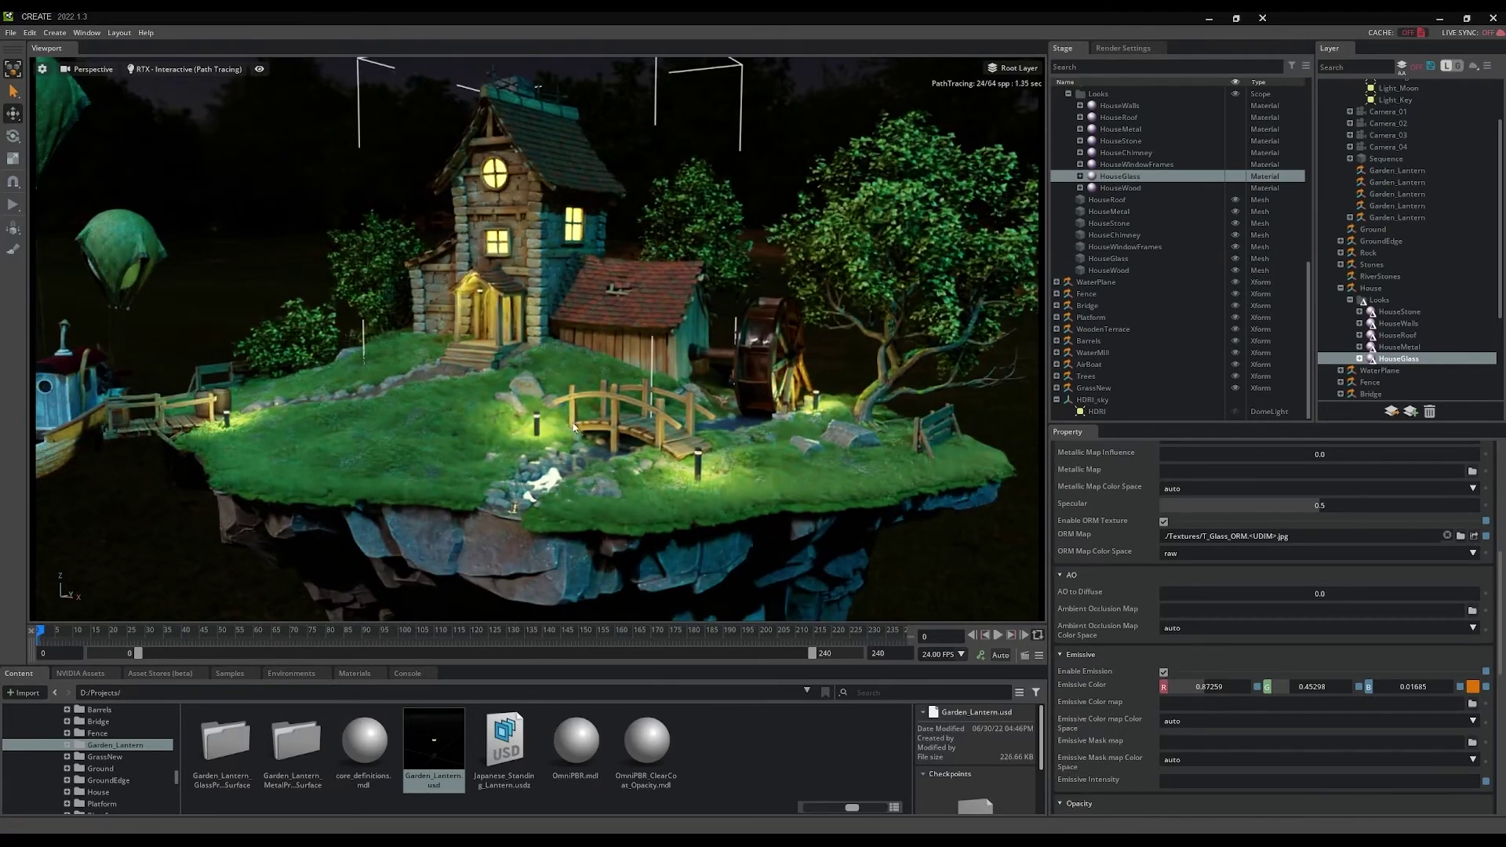
pyautogui.keyDown('alt'); pyautogui.moveTo(567, 425); pyautogui.dragTo(563, 421); pyautogui.keyUp('alt')
pyautogui.press('Escape')
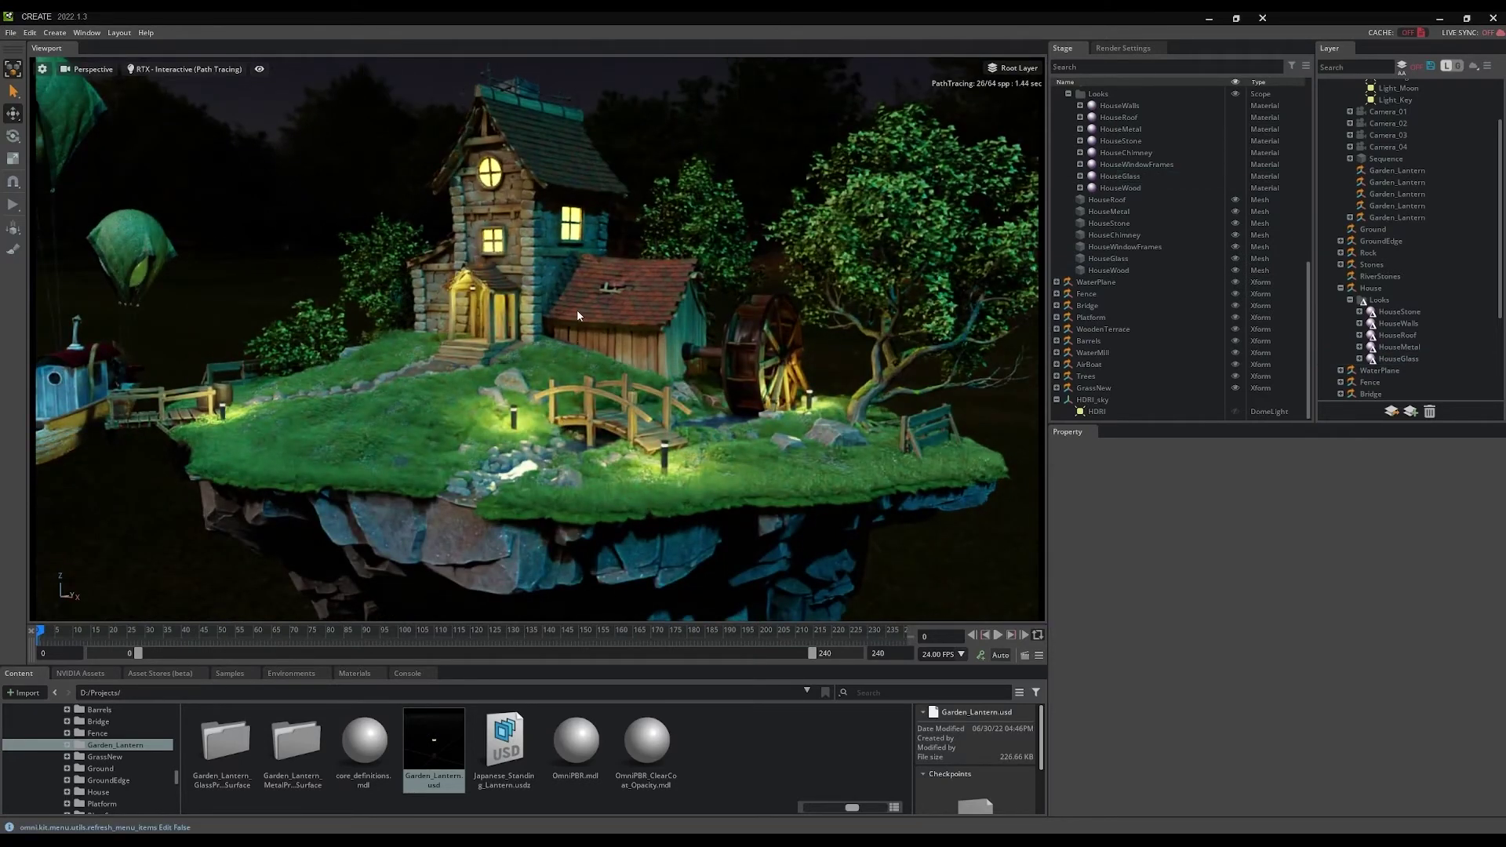
pyautogui.moveTo(573, 324); pyautogui.dragTo(568, 346, button='middle')
pyautogui.scroll(2, 834, 398)
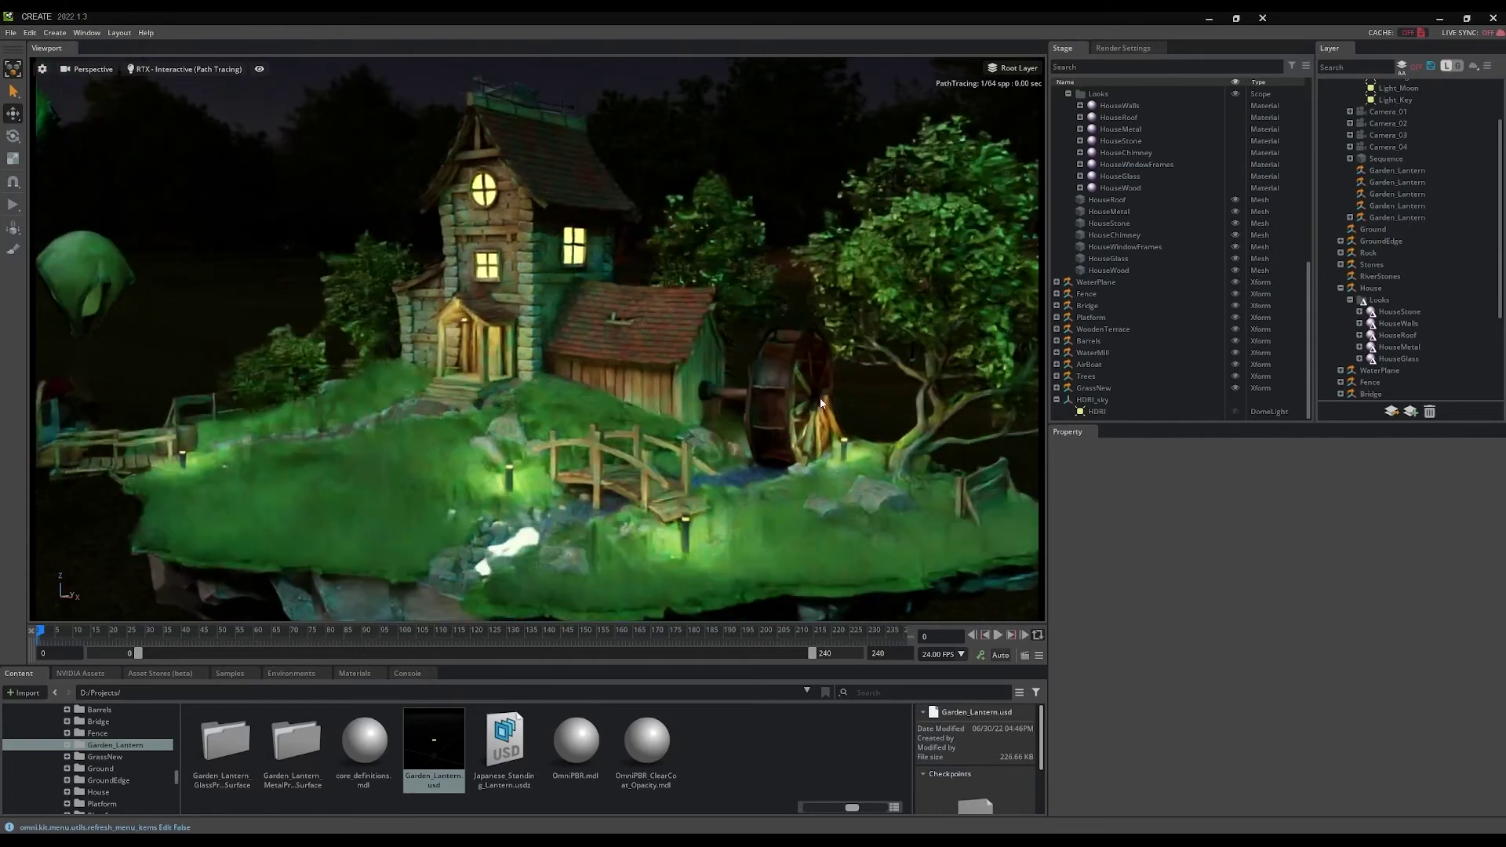
pyautogui.keyDown('alt'); pyautogui.moveTo(737, 443); pyautogui.dragTo(747, 444); pyautogui.keyUp('alt')
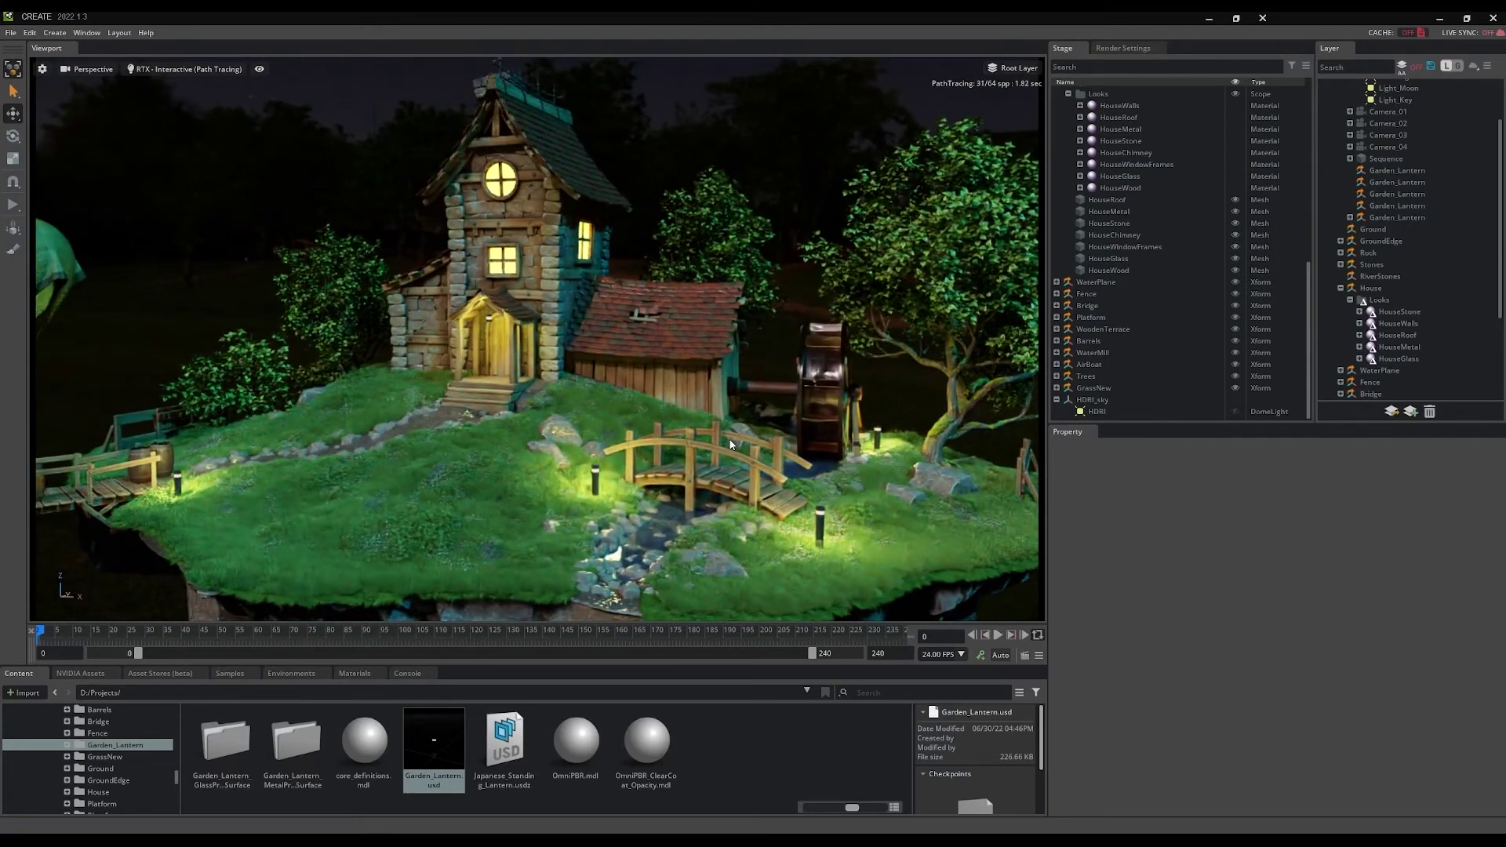
pyautogui.scroll(-2, 730, 444)
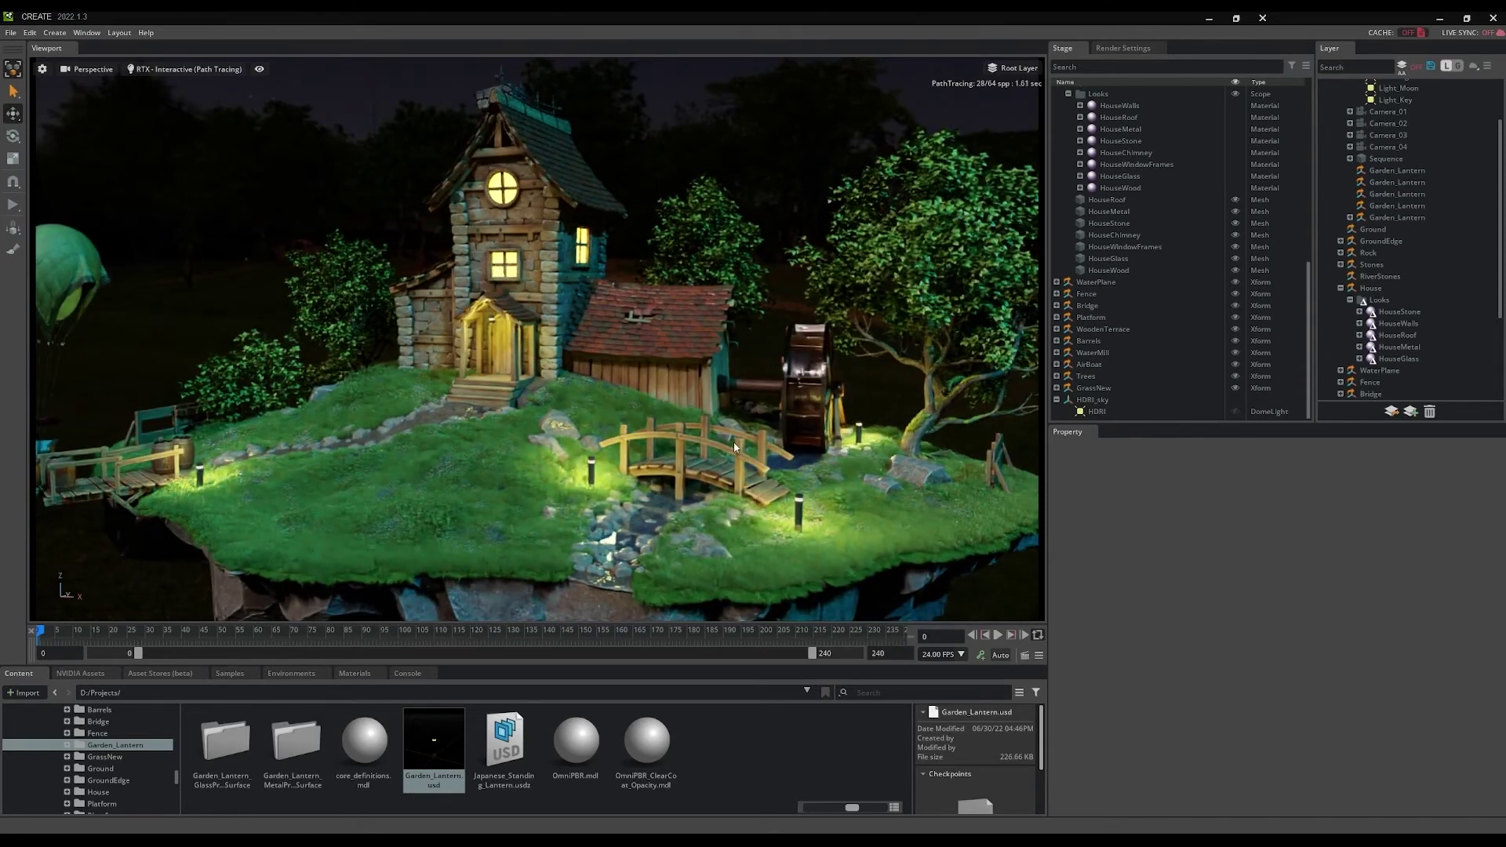